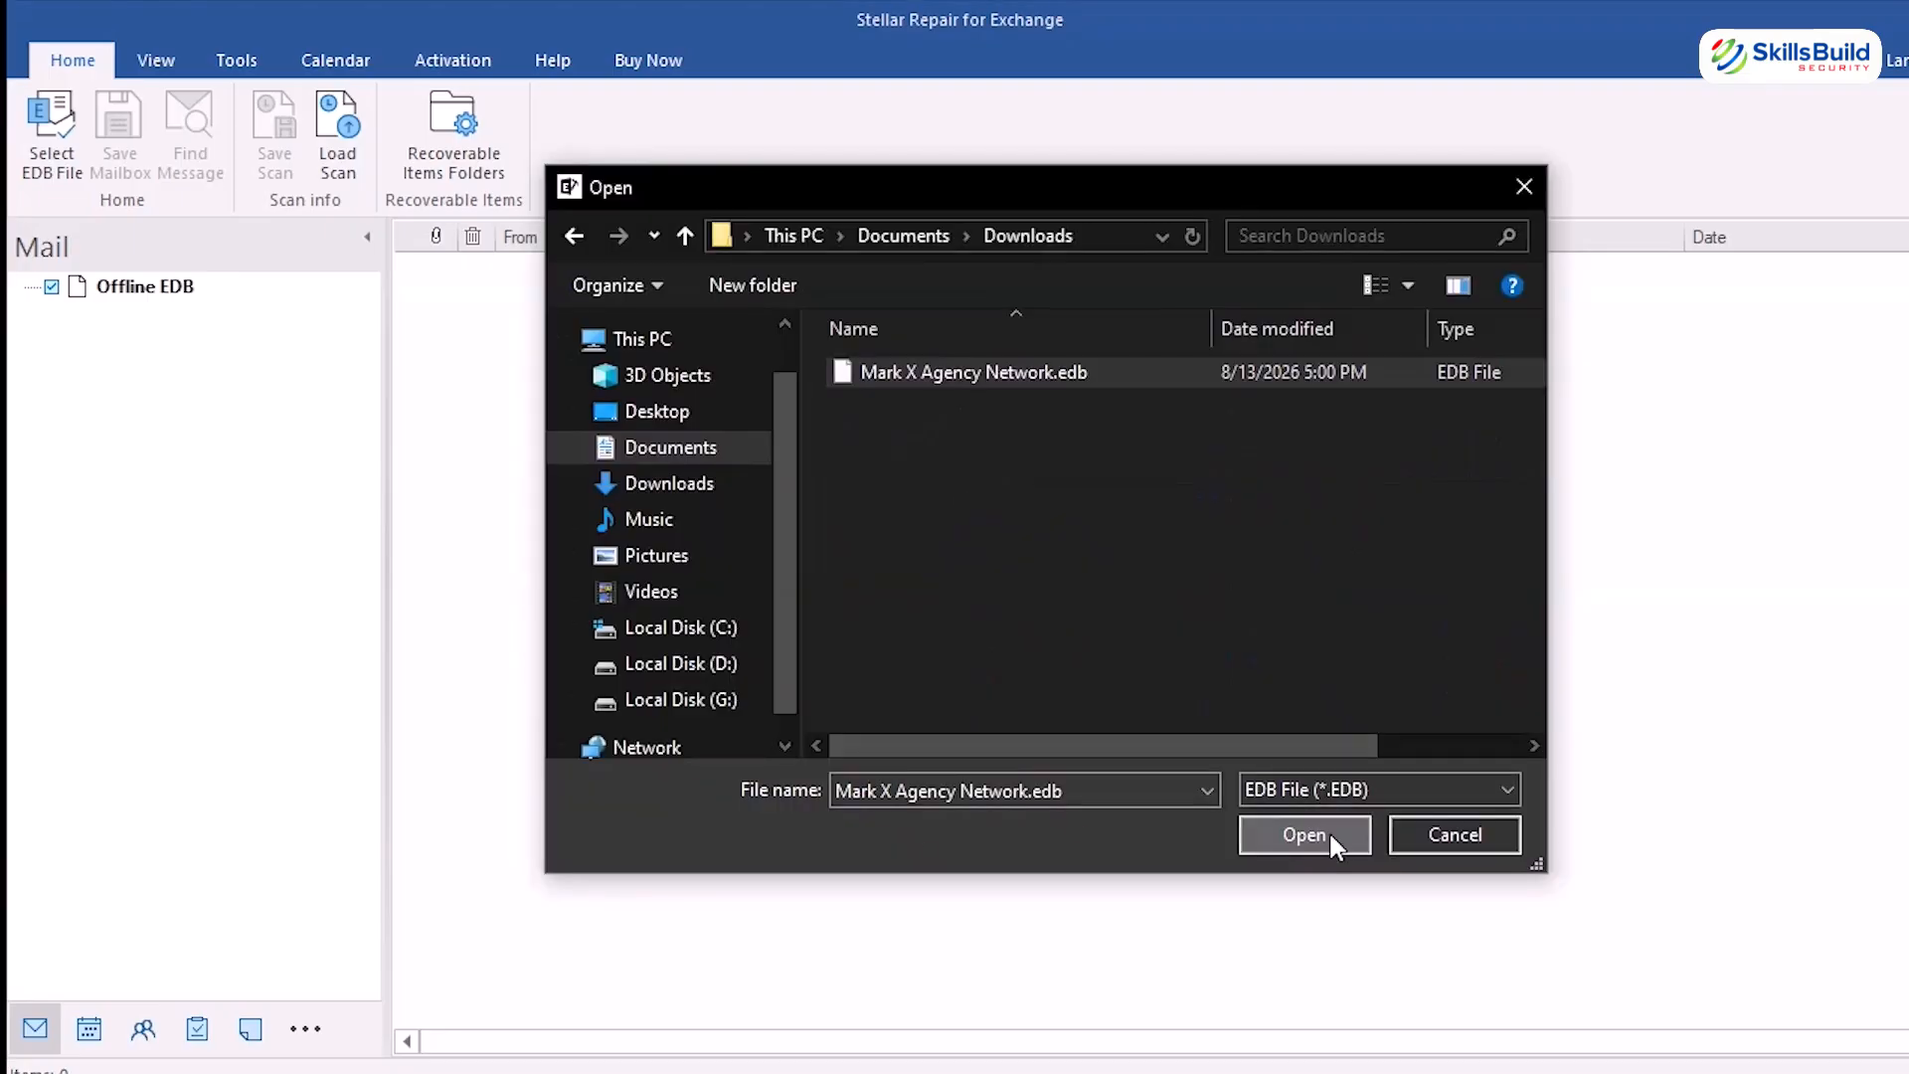
Load Mark X Agency Network.edb from the Downloads folder and scan it in Extensive Scan mode.
{"action": "left_click", "coordinate": [1329, 831]}
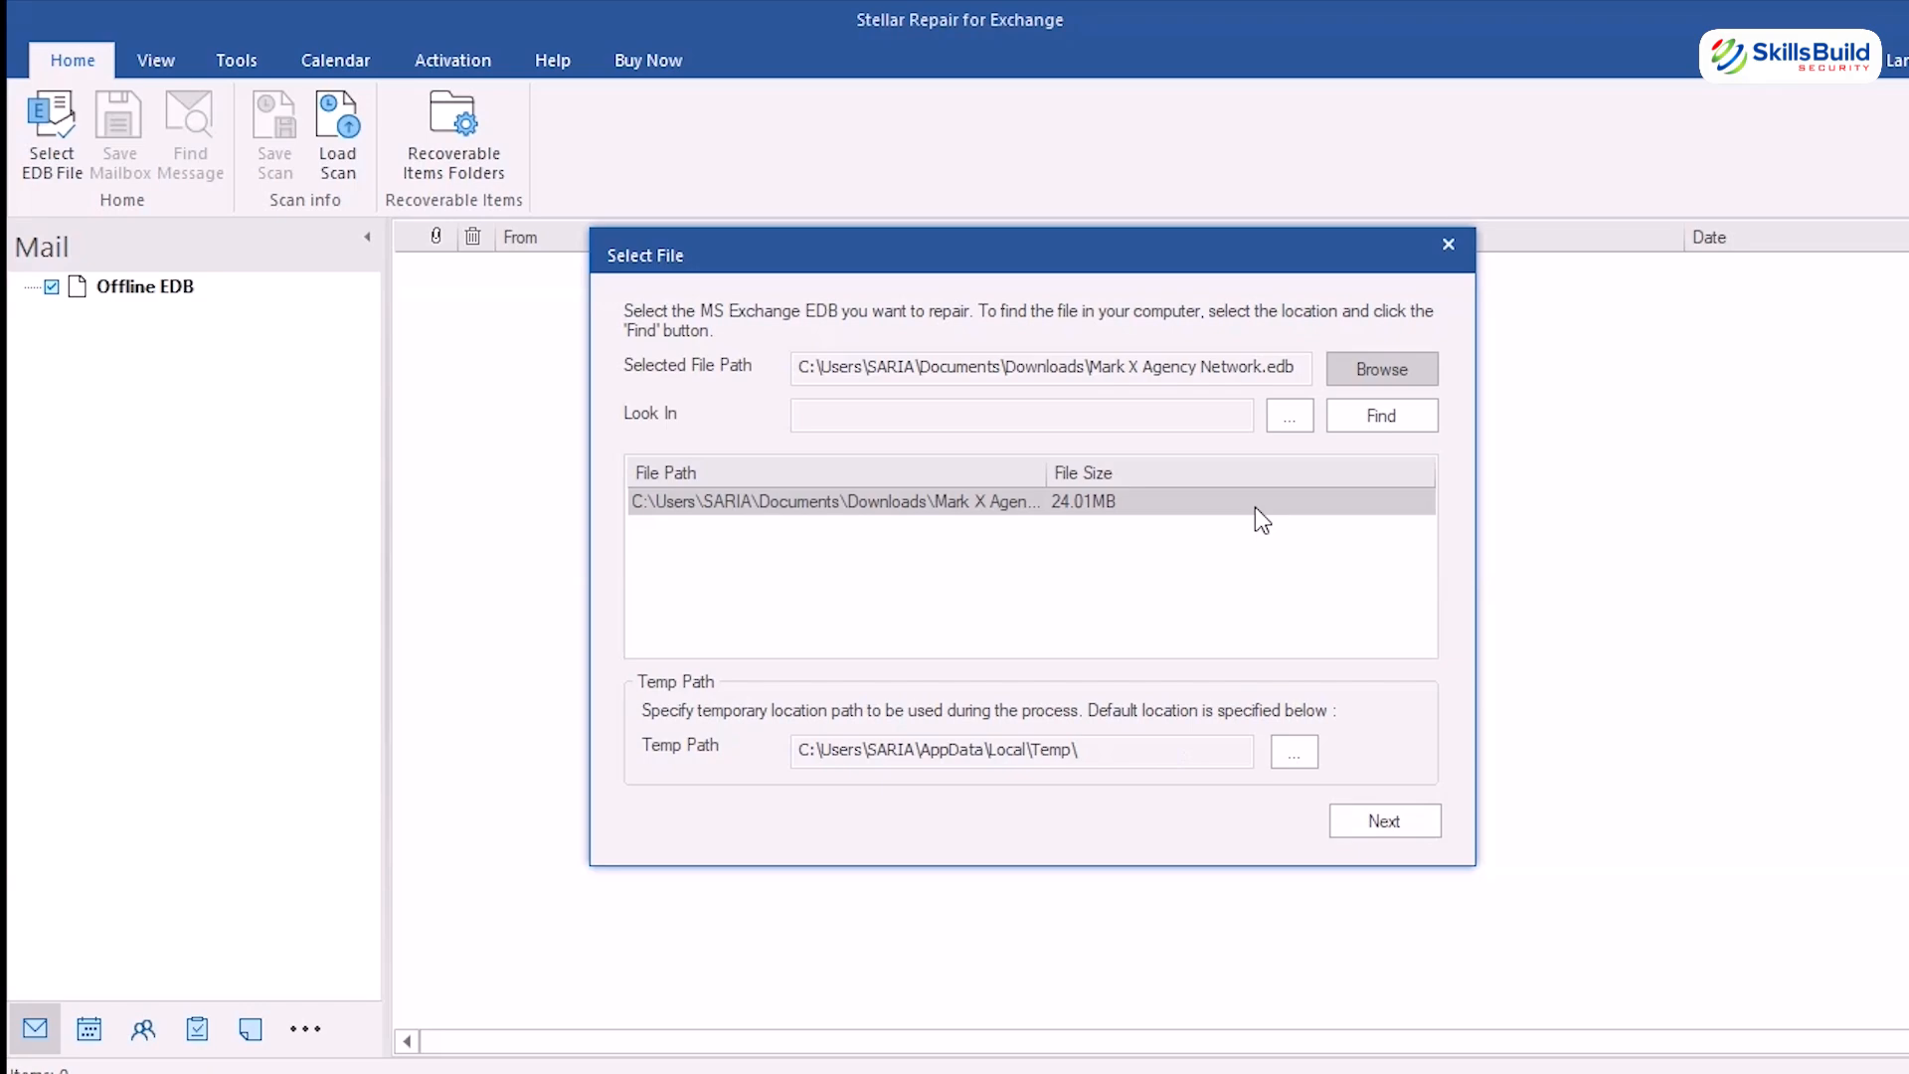
{"action": "left_click", "coordinate": [1384, 821]}
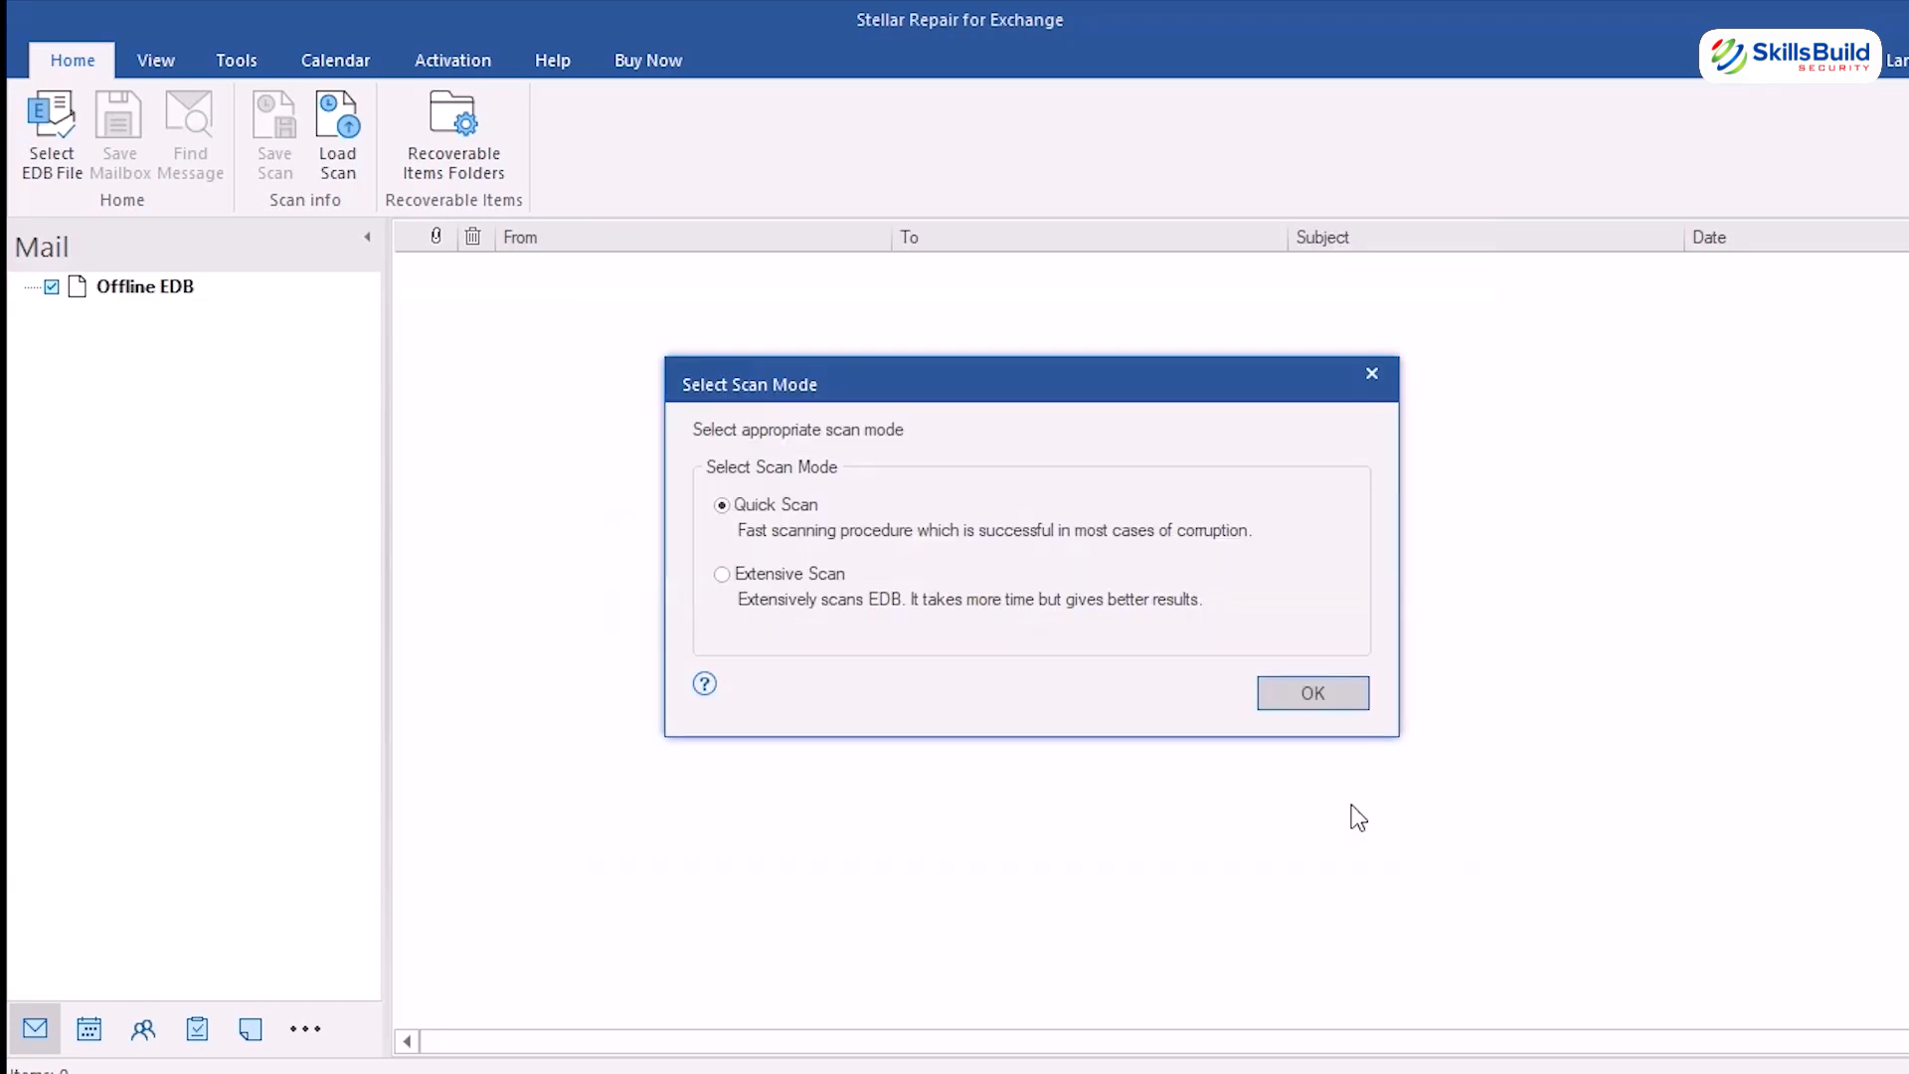
{"action": "left_click", "coordinate": [801, 574]}
{"action": "left_click", "coordinate": [779, 502]}
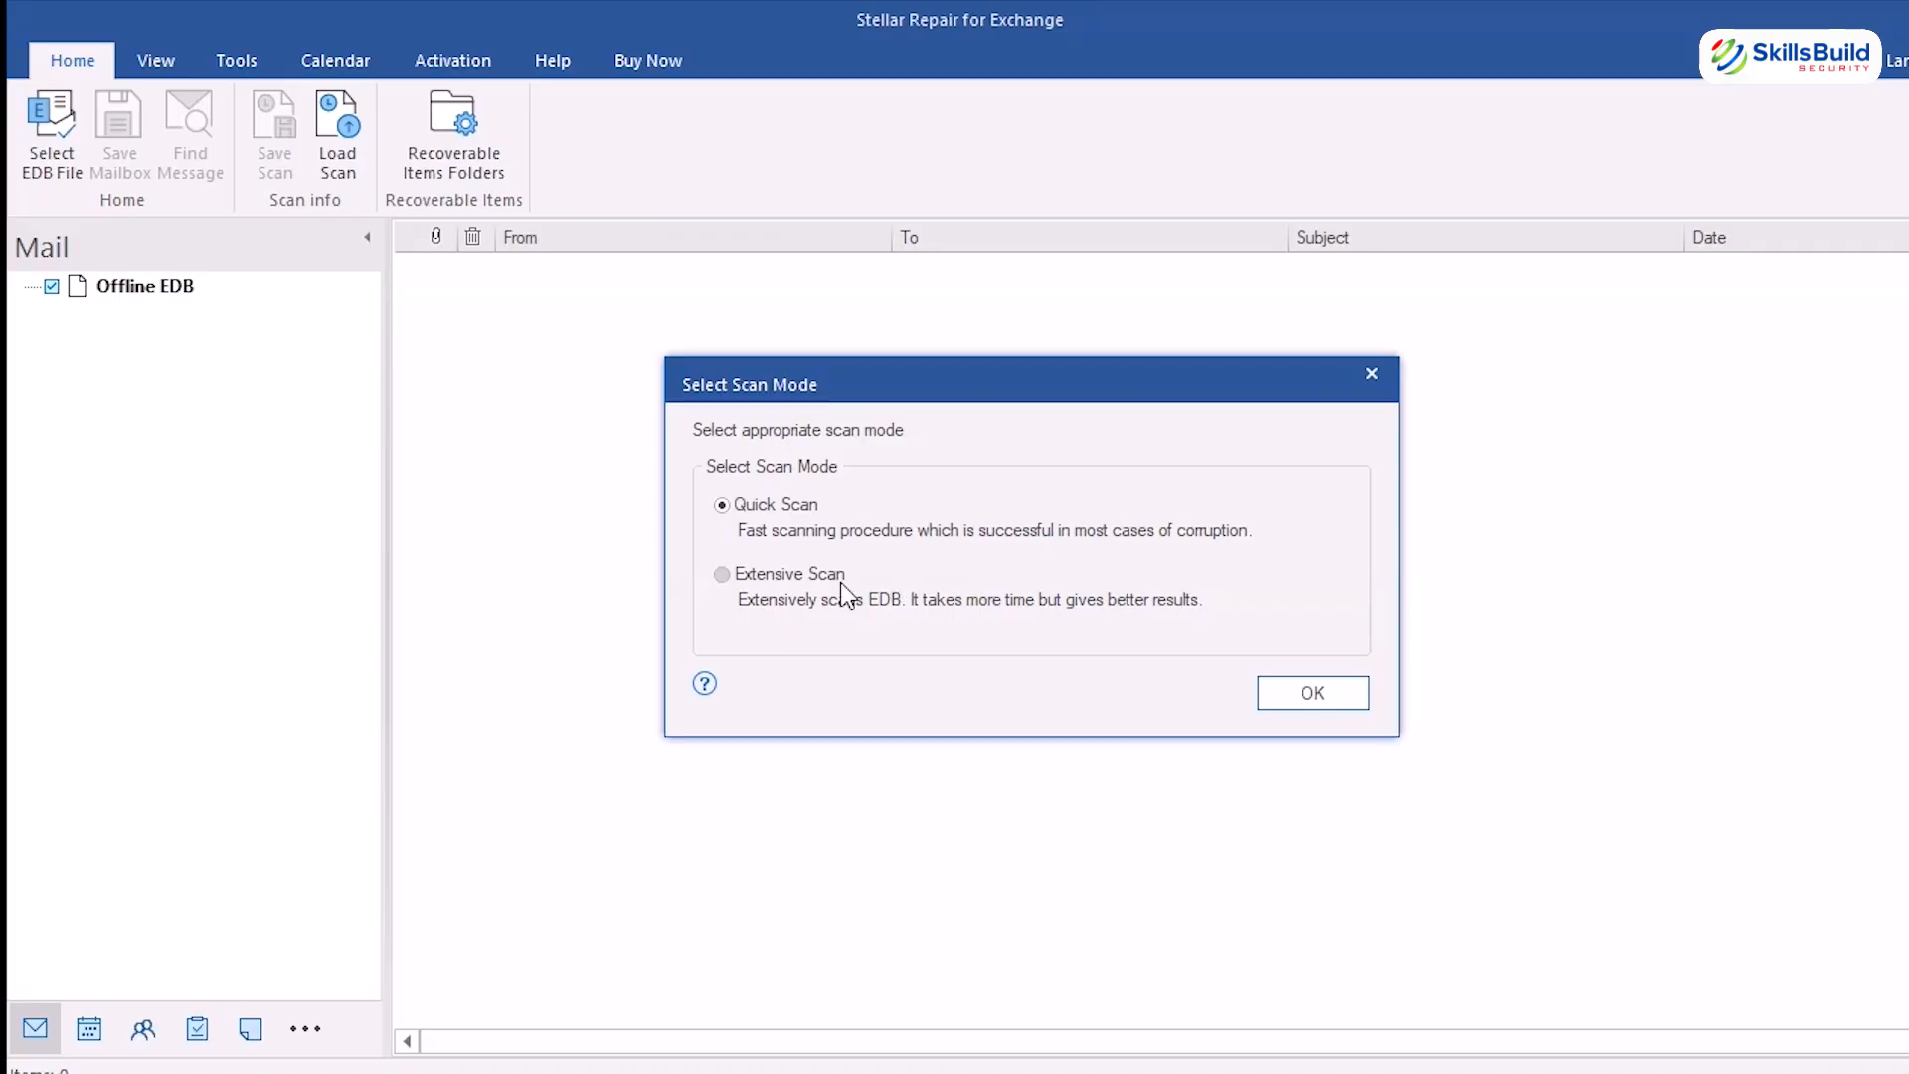
{"action": "left_click", "coordinate": [799, 577]}
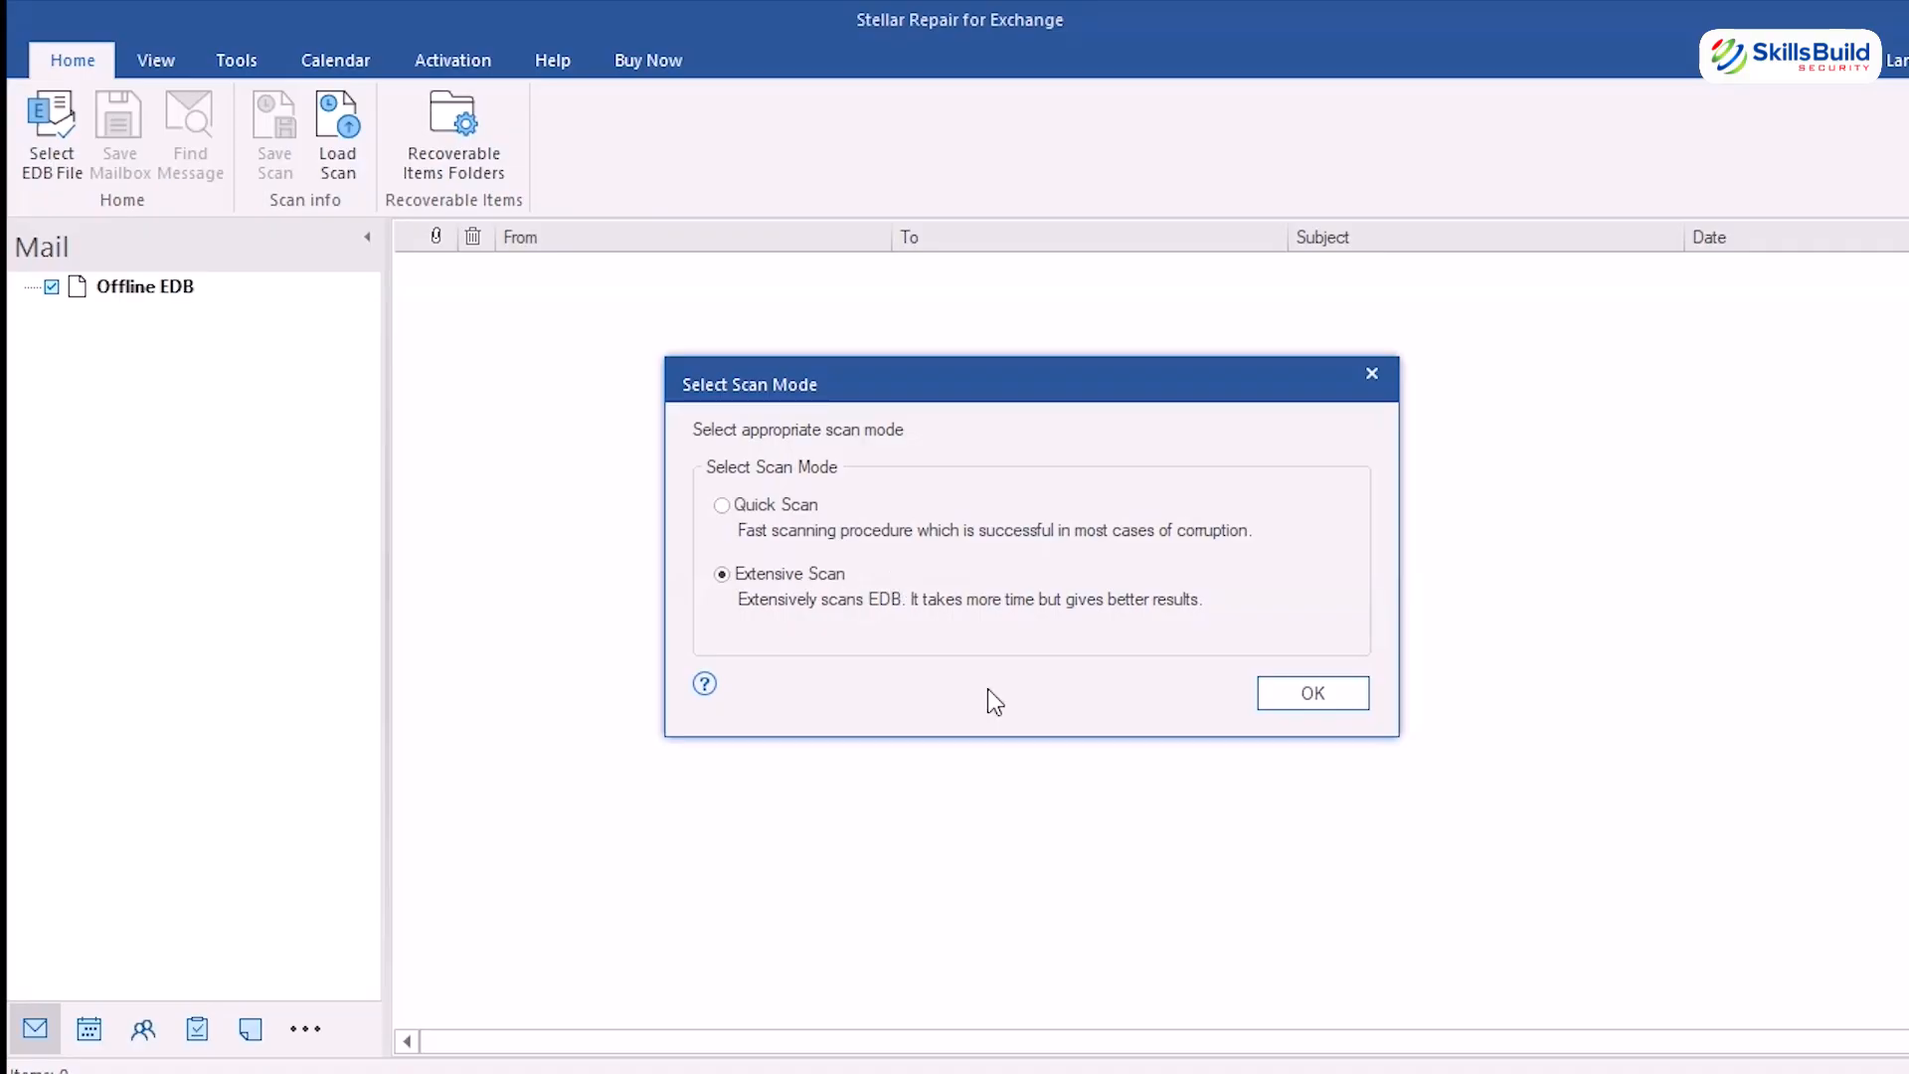
{"action": "left_click", "coordinate": [1284, 696]}
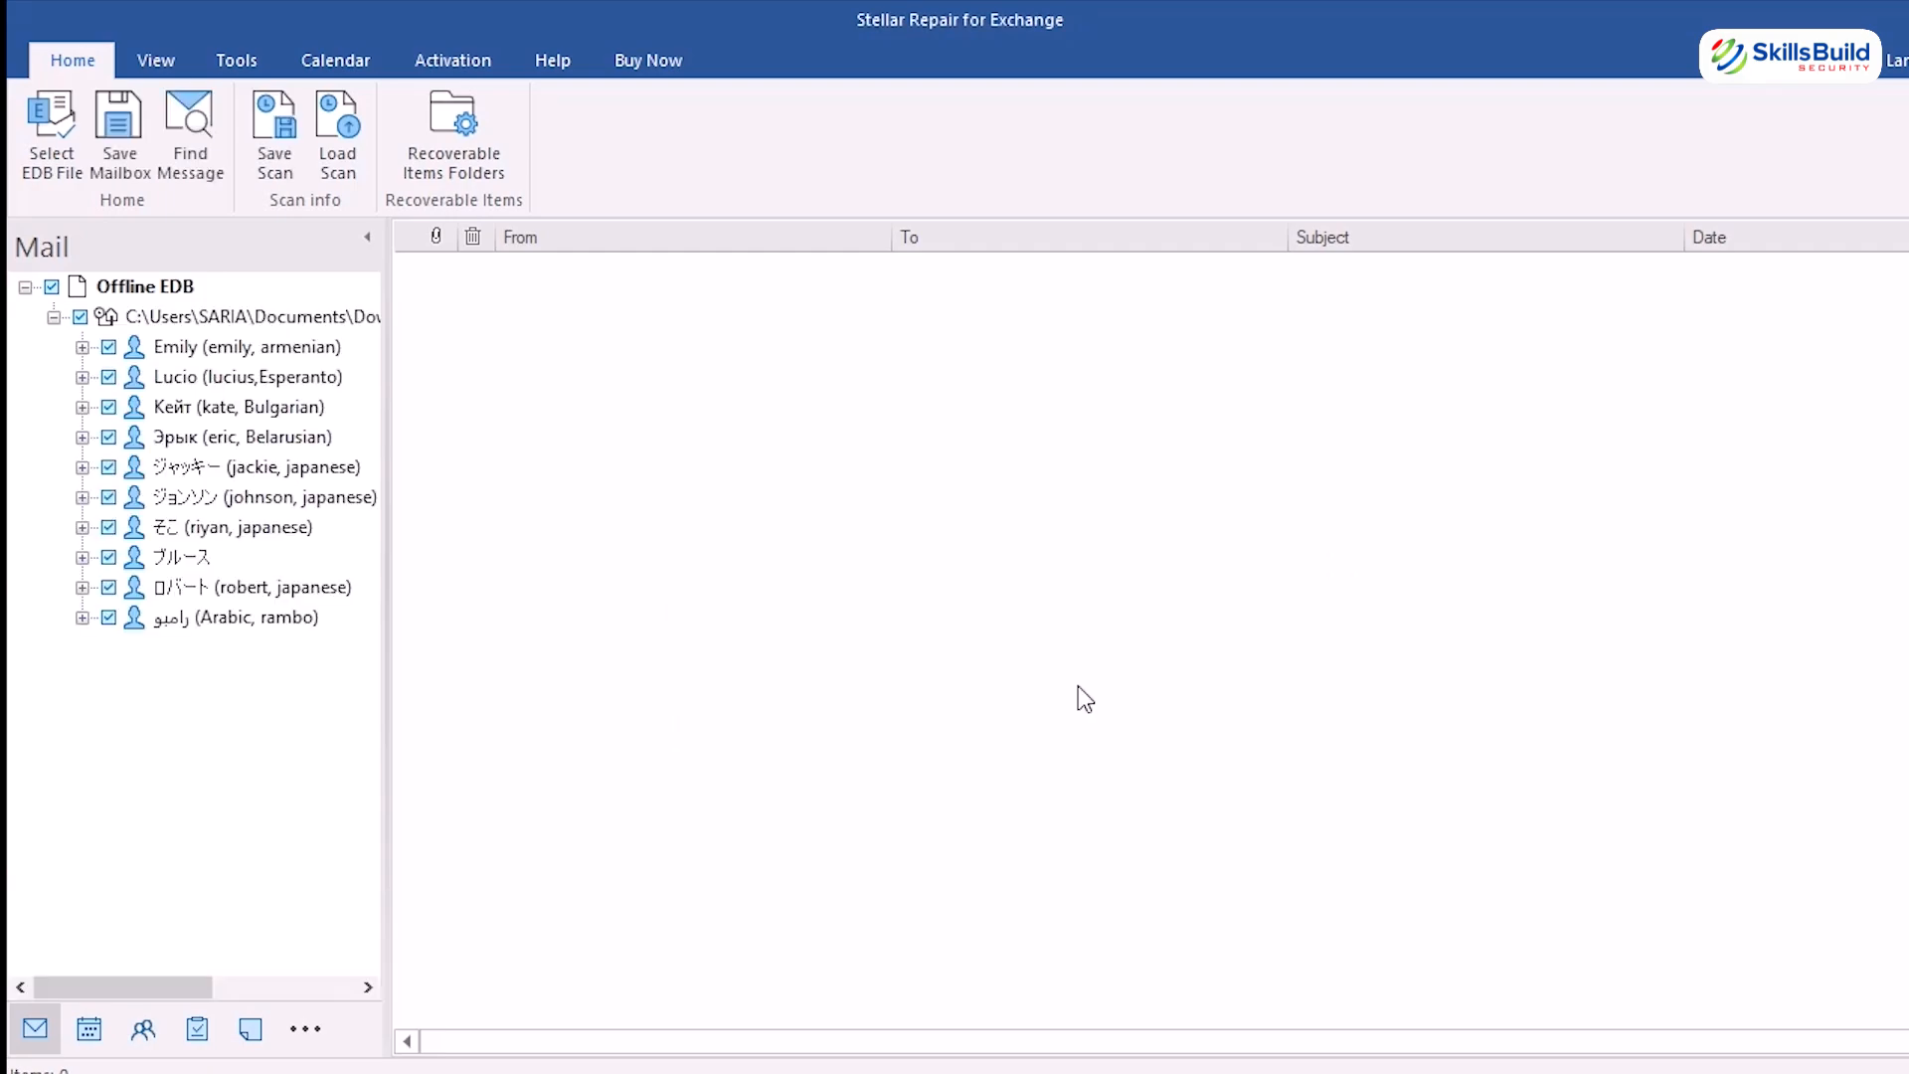
Expand the first and third mailboxes and open the subfolder inside the first mailbox's Inbox.
{"action": "left_click", "coordinate": [82, 347]}
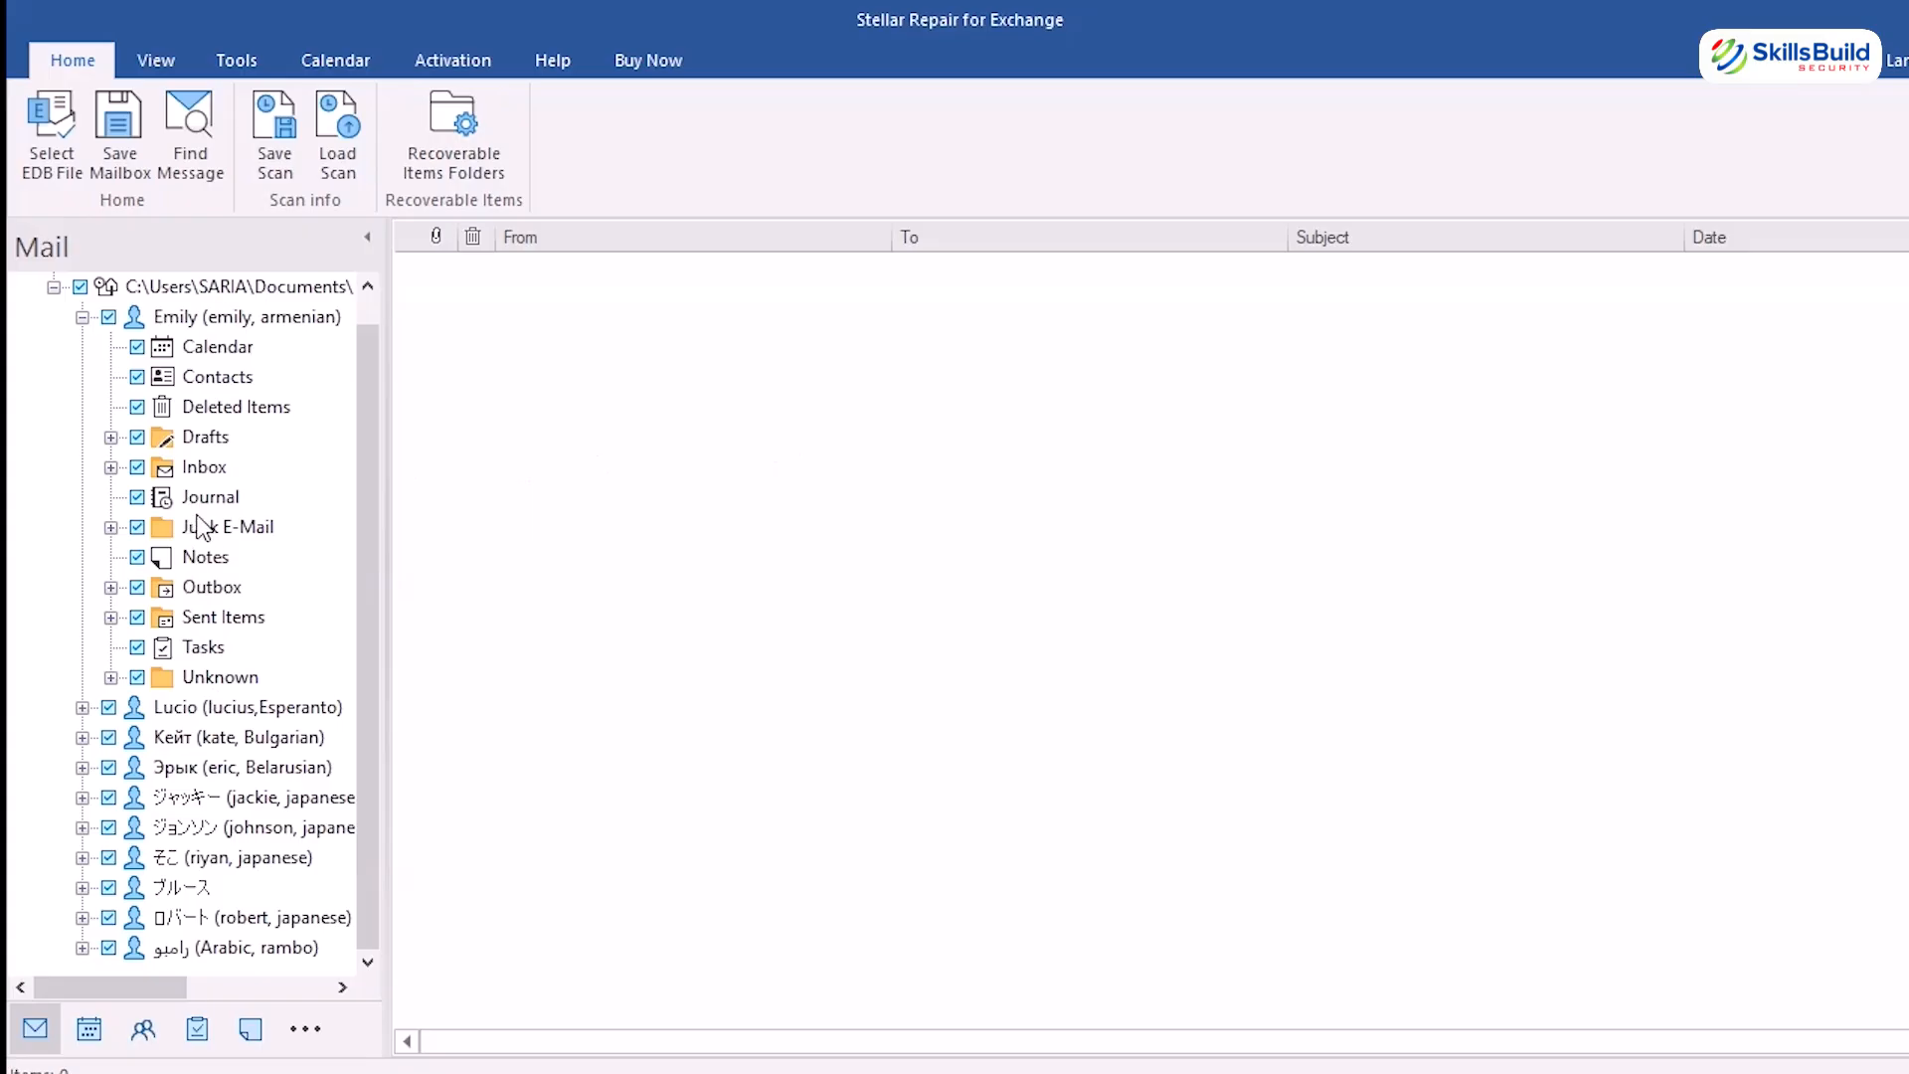
{"action": "left_click", "coordinate": [81, 737]}
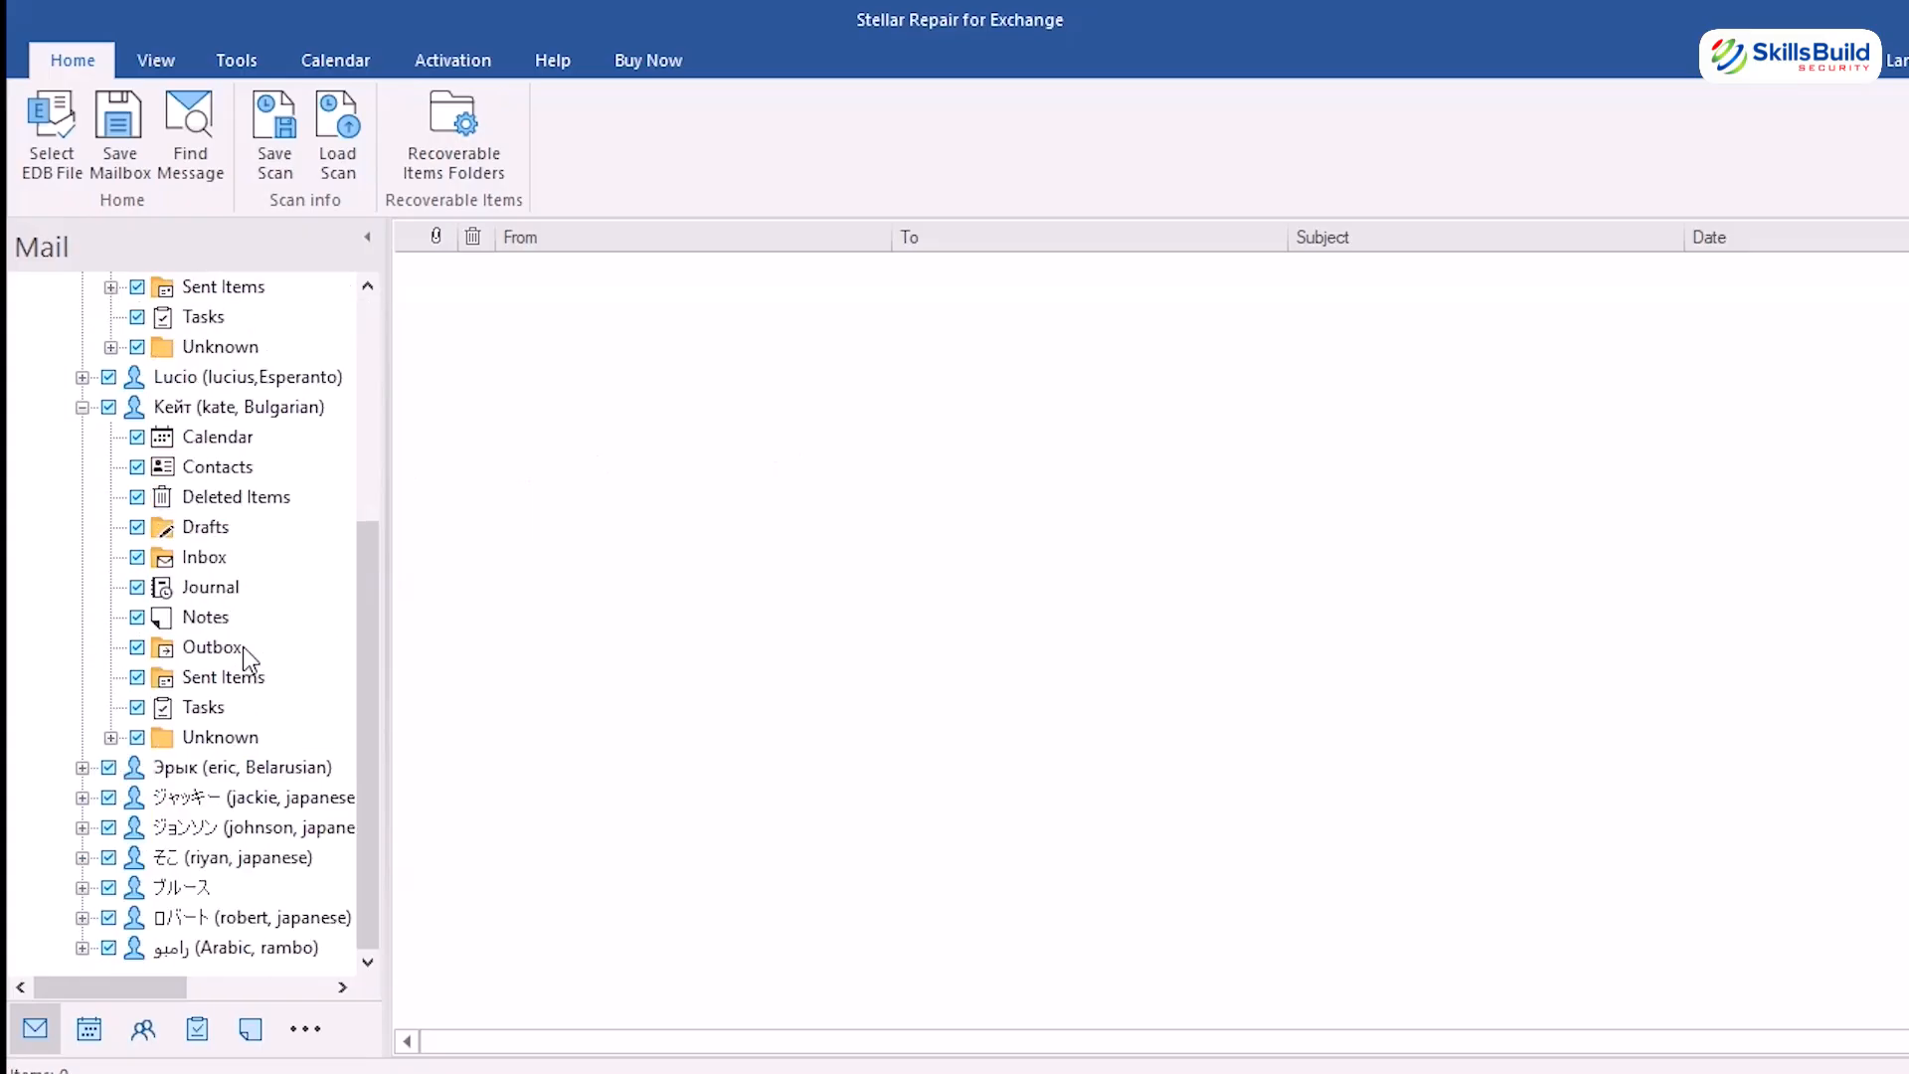
{"action": "scroll", "coordinate": [243, 646], "scroll_direction": "up", "scroll_amount": 4}
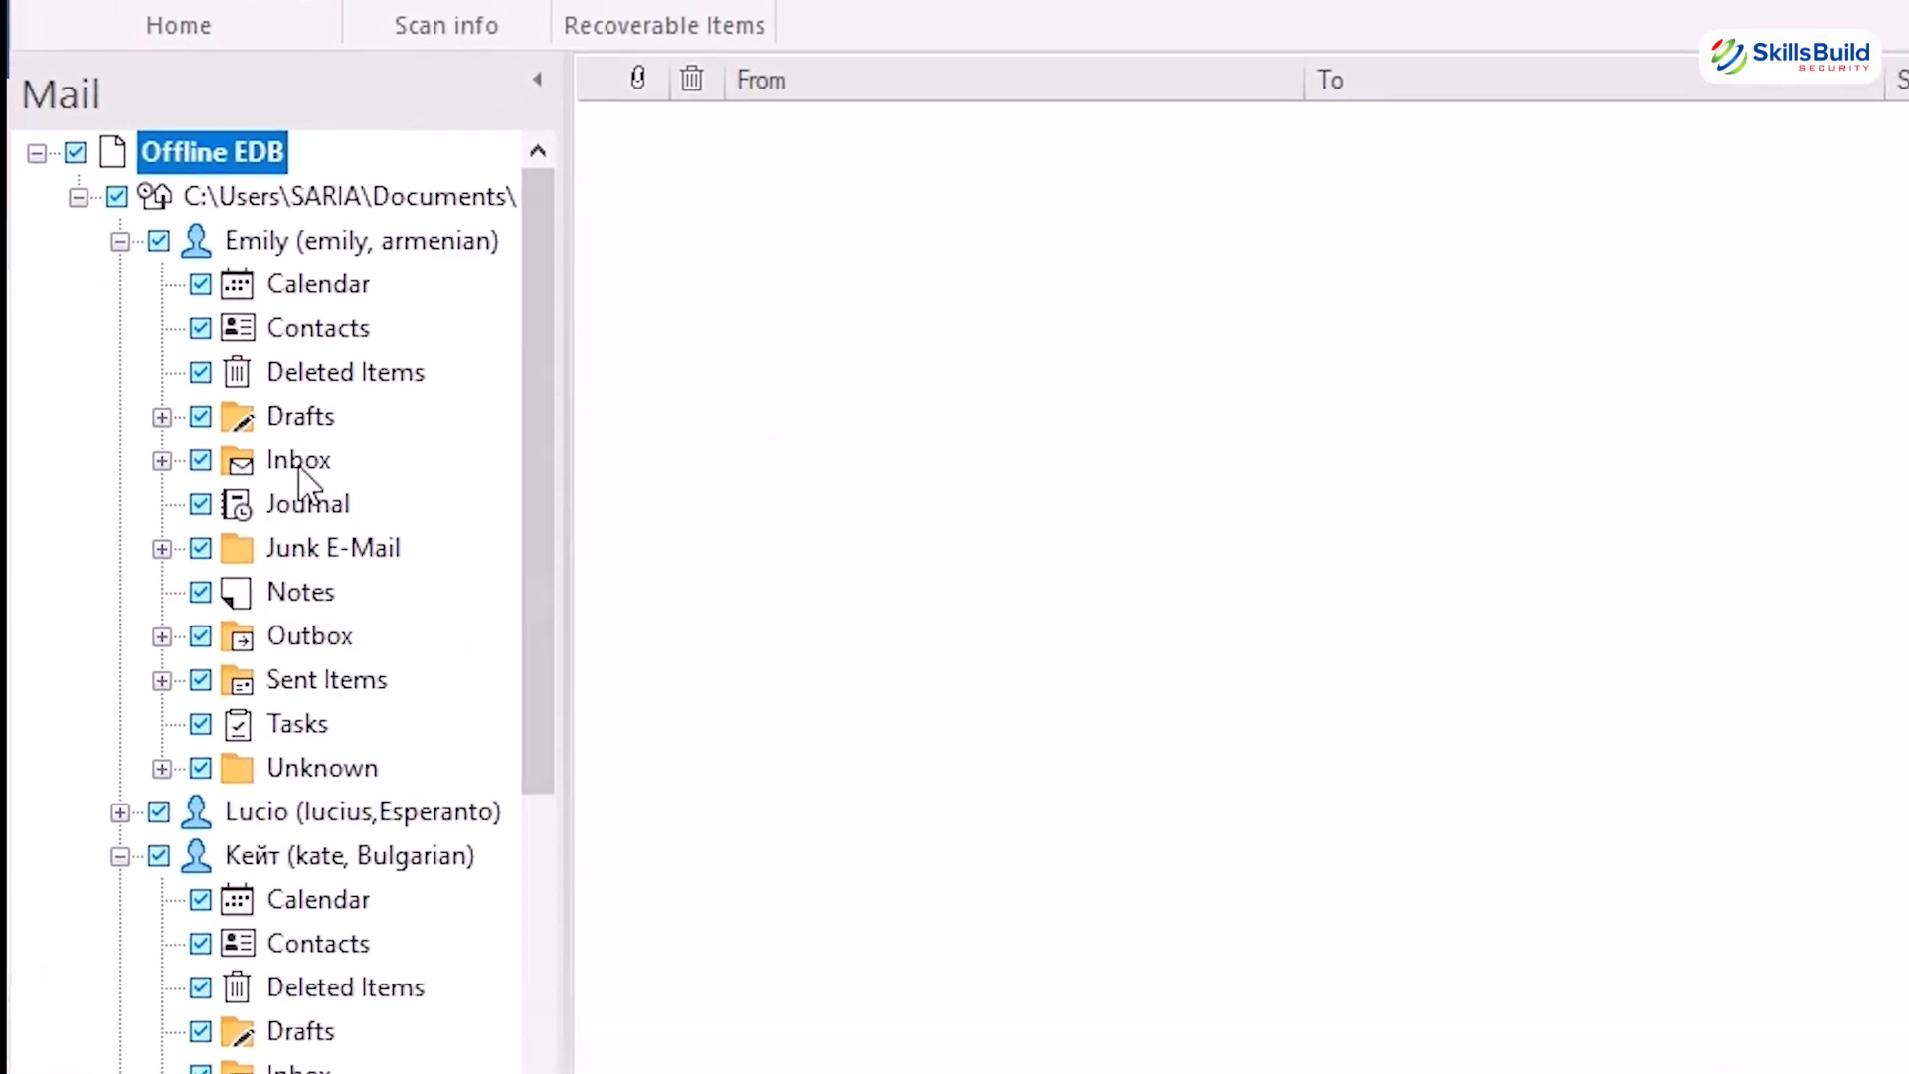
{"action": "left_click", "coordinate": [161, 460]}
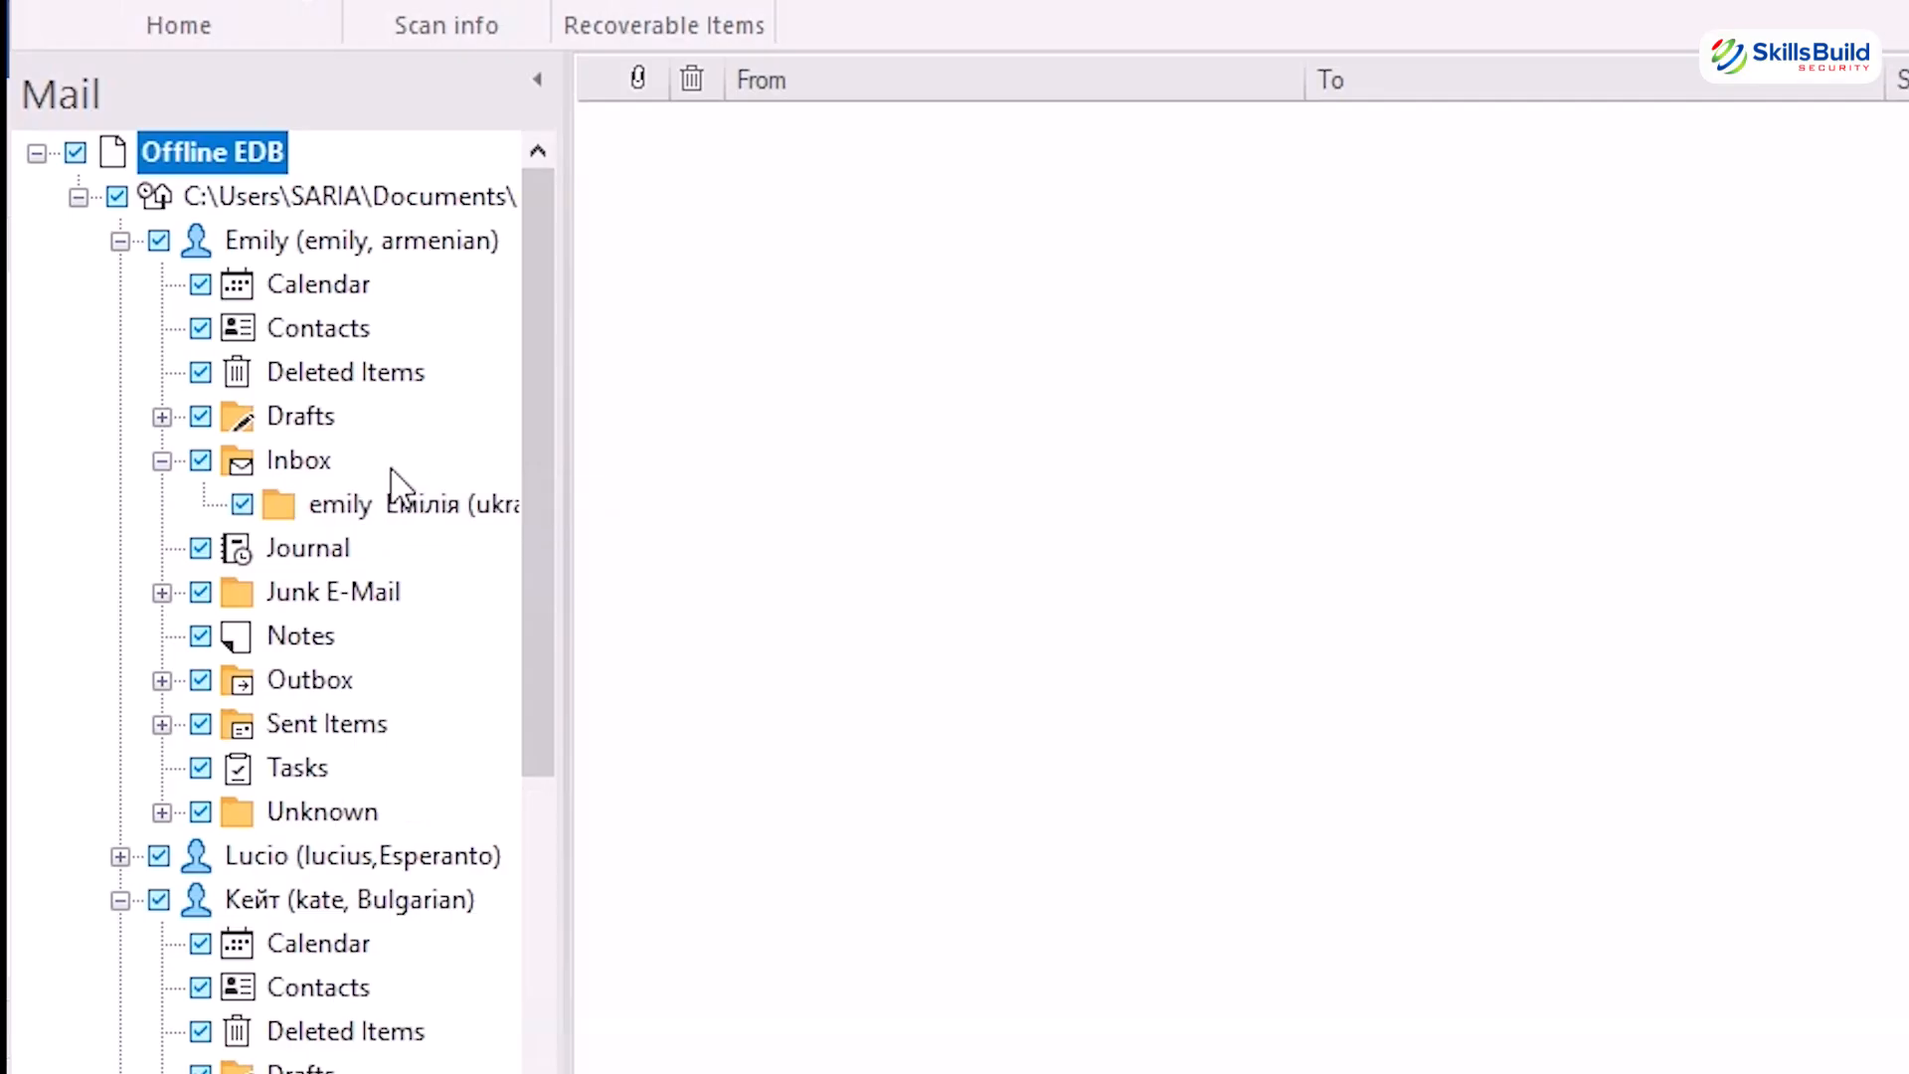
{"action": "left_click", "coordinate": [398, 519]}
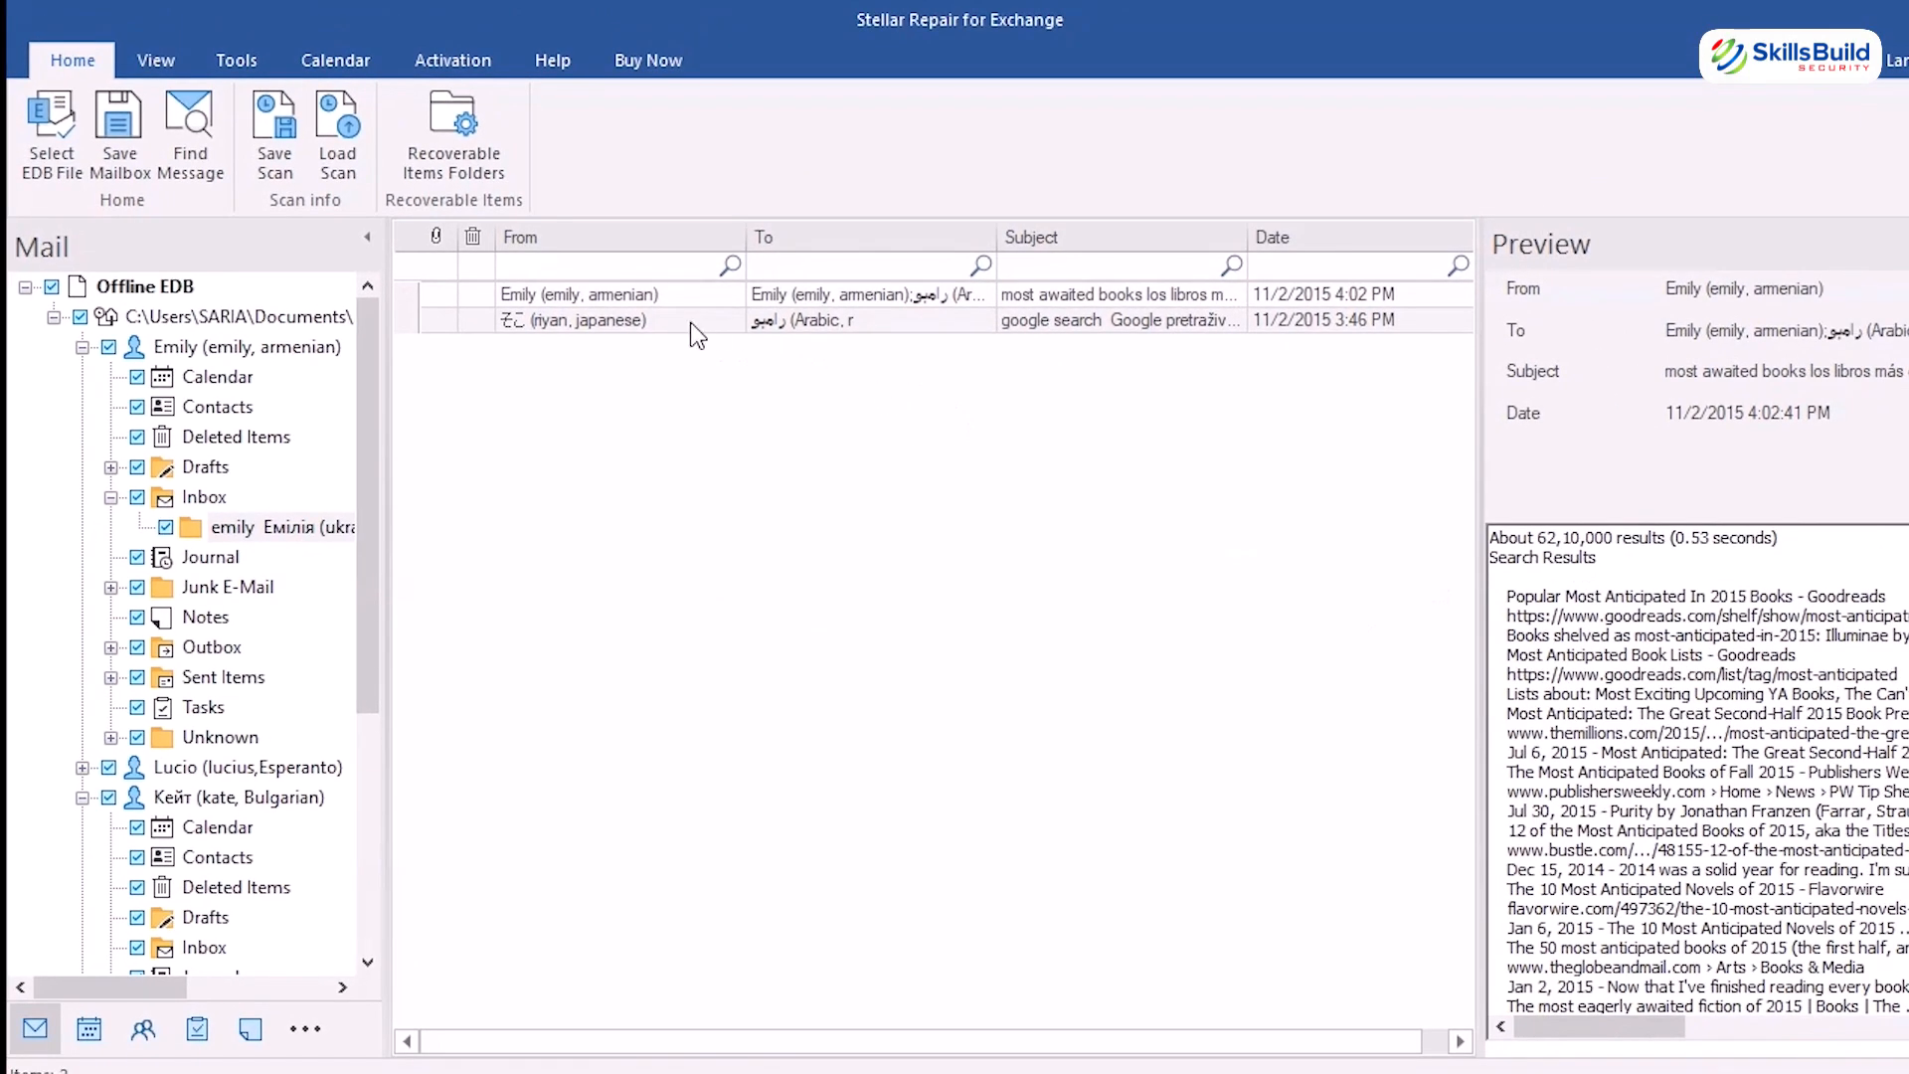
Preview the subfolder's messages and read through the body of the one with the google search subject.
{"action": "left_click", "coordinate": [736, 292]}
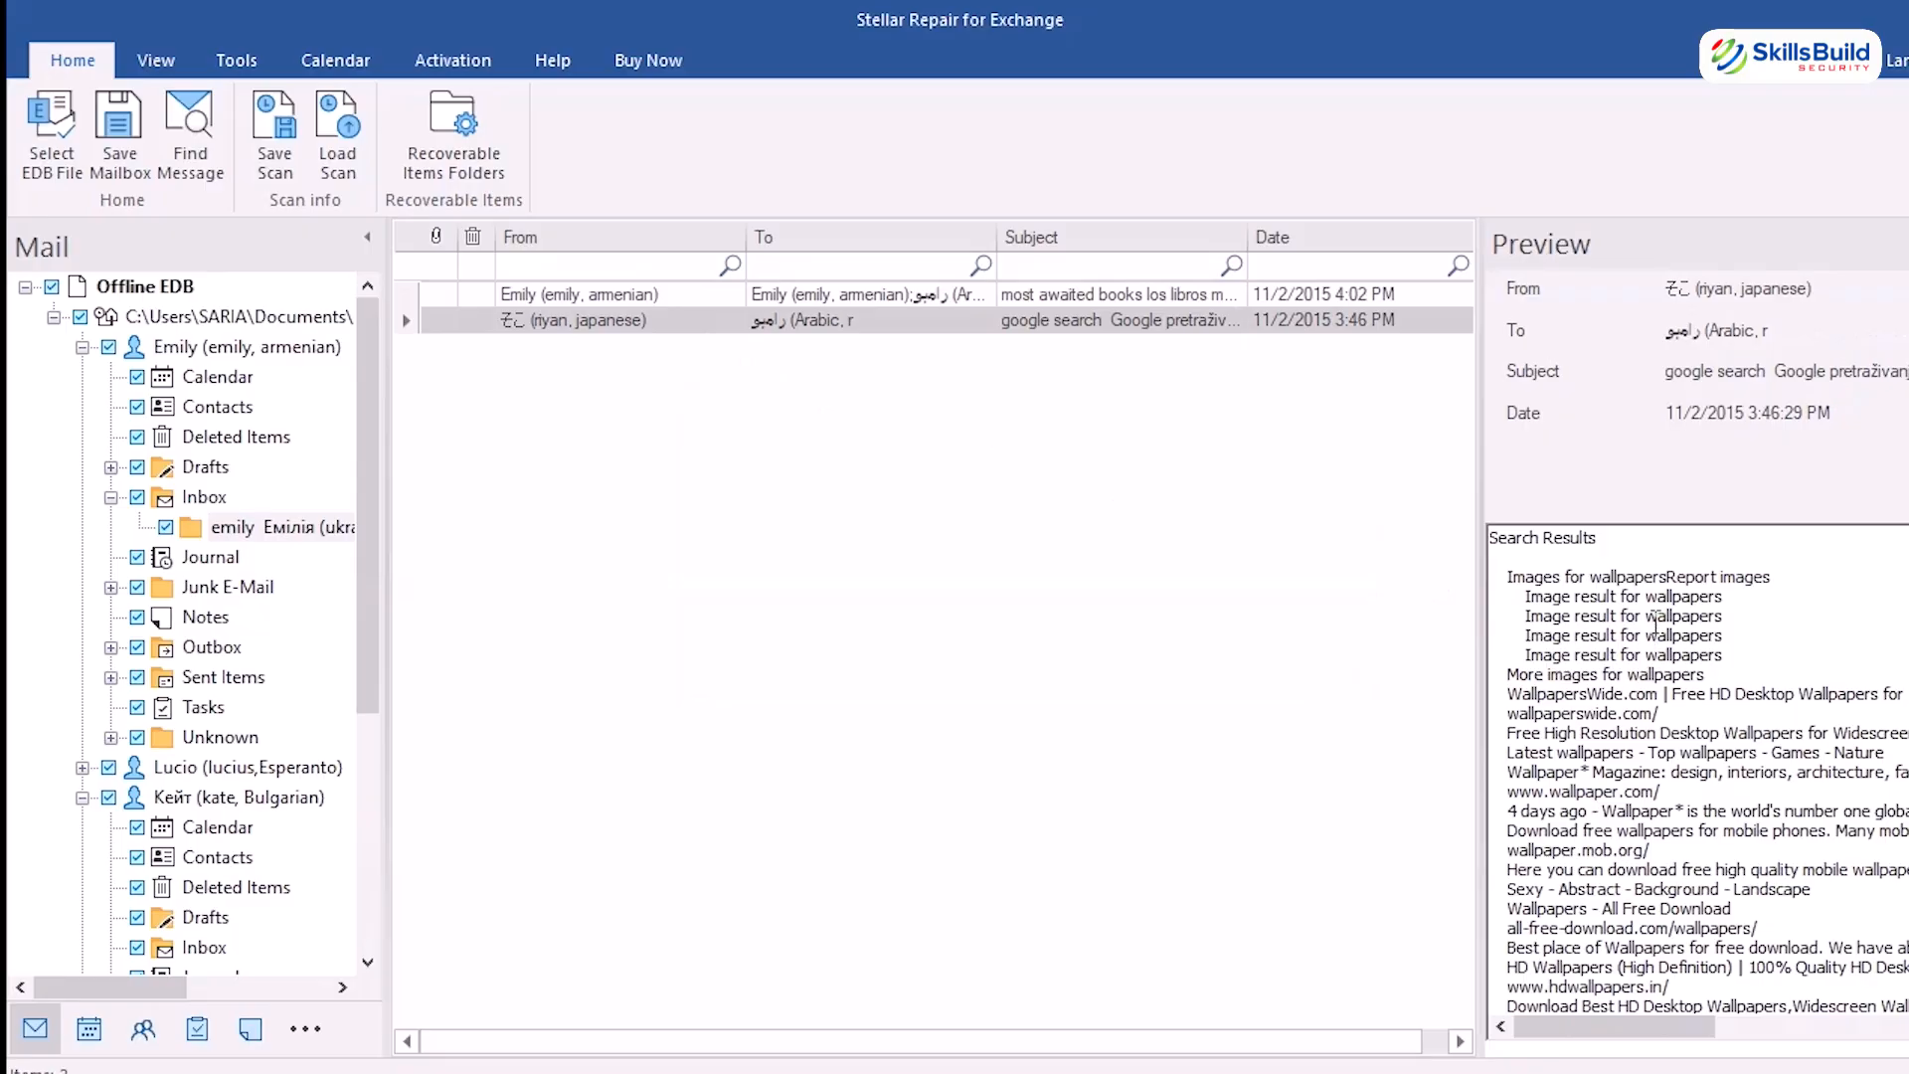
{"action": "scroll", "coordinate": [1656, 627], "scroll_direction": "down", "scroll_amount": 2}
{"action": "scroll", "coordinate": [1659, 626], "scroll_direction": "down", "scroll_amount": 10}
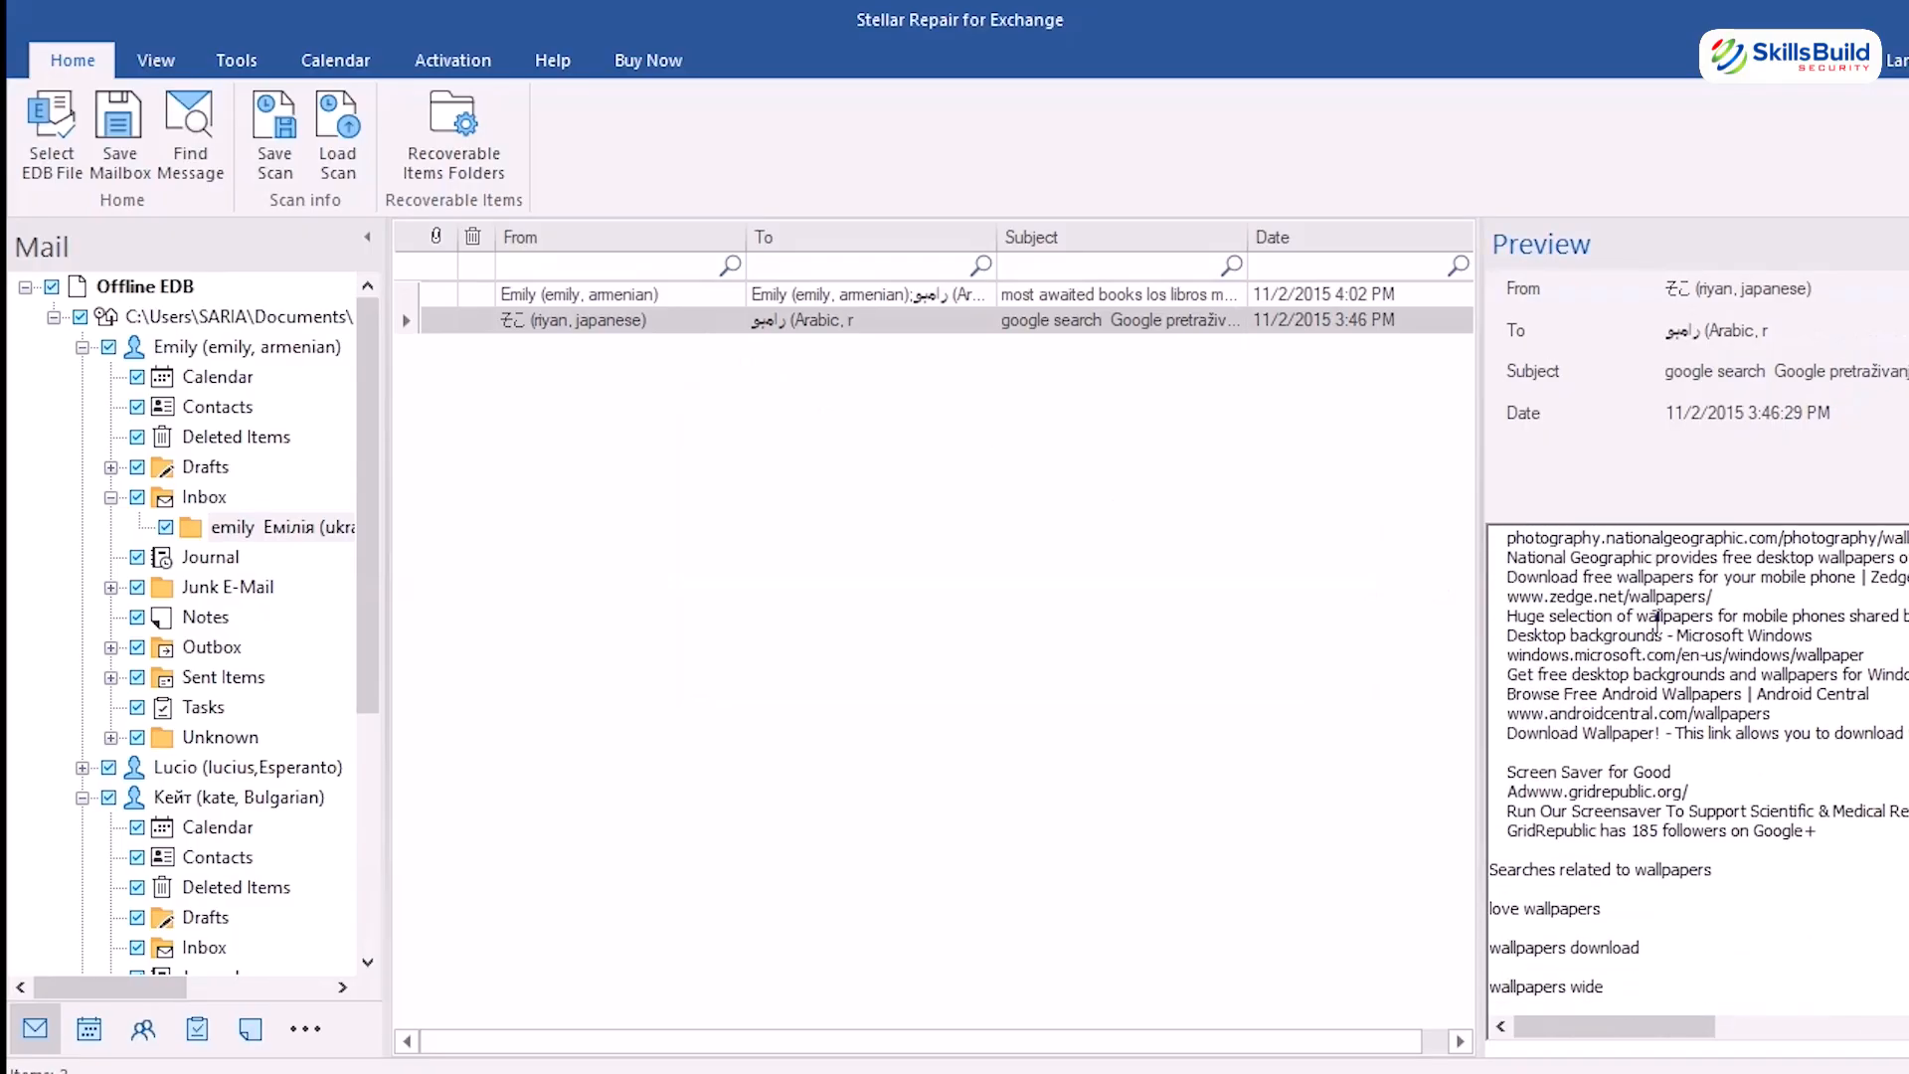
{"action": "scroll", "coordinate": [1658, 622], "scroll_direction": "down", "scroll_amount": 15}
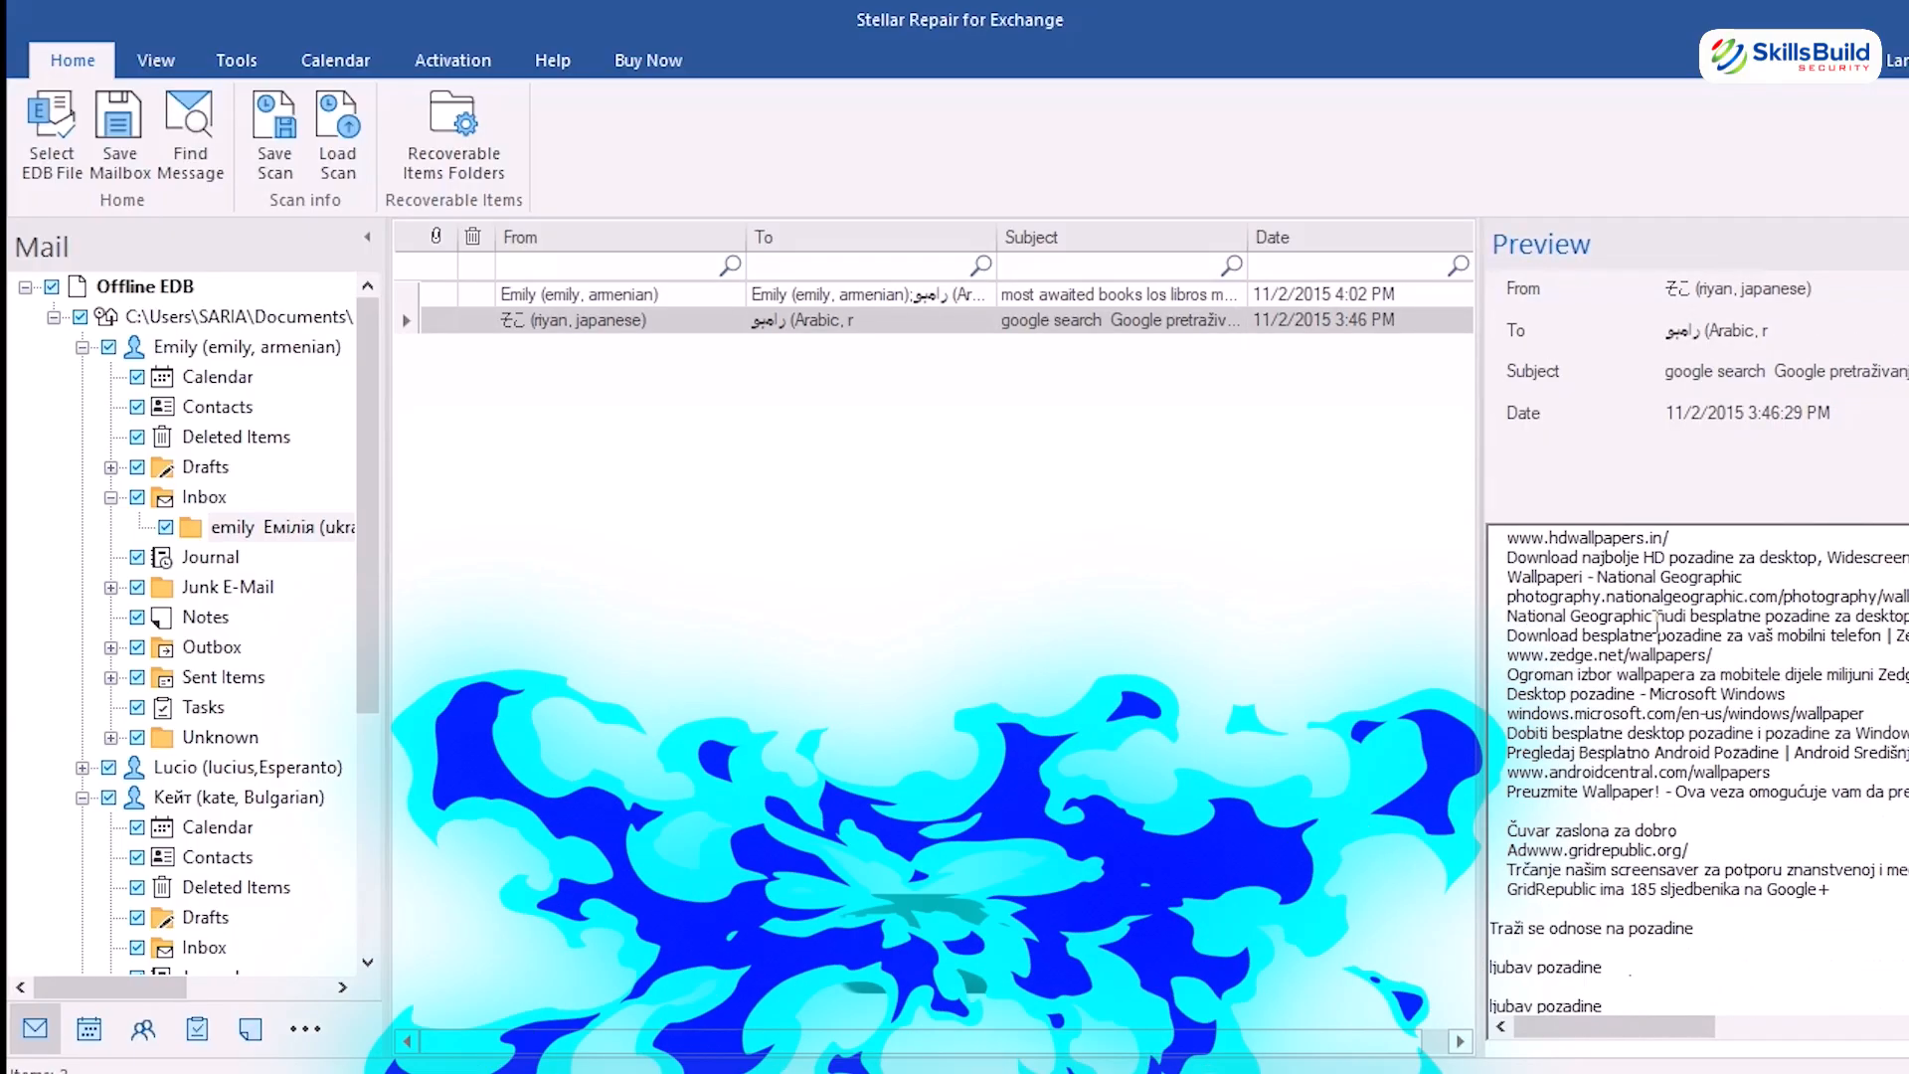
{"action": "scroll", "coordinate": [1657, 622], "scroll_direction": "down", "scroll_amount": 15}
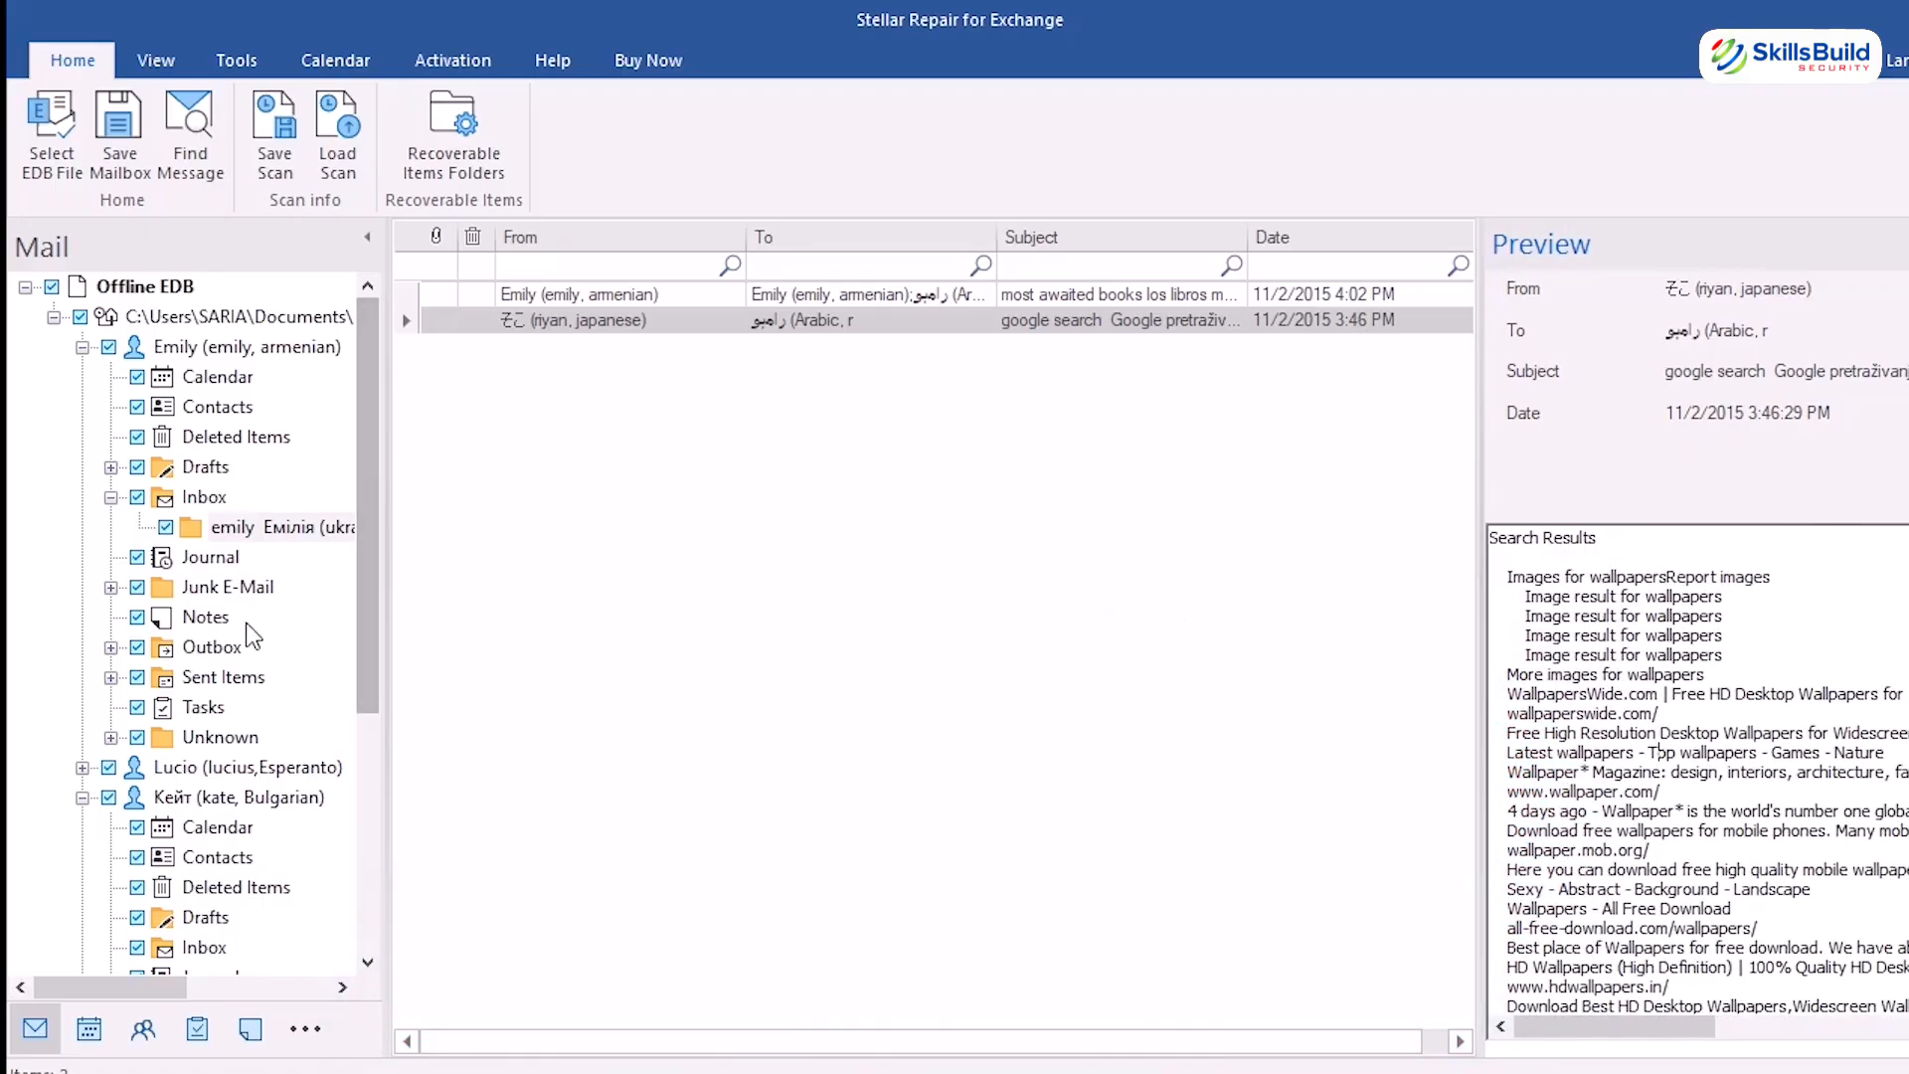
Check the subfolder under the first mailbox's Sent Items and collapse Sent Items again.
{"action": "left_click", "coordinate": [111, 679]}
{"action": "left_click", "coordinate": [125, 696]}
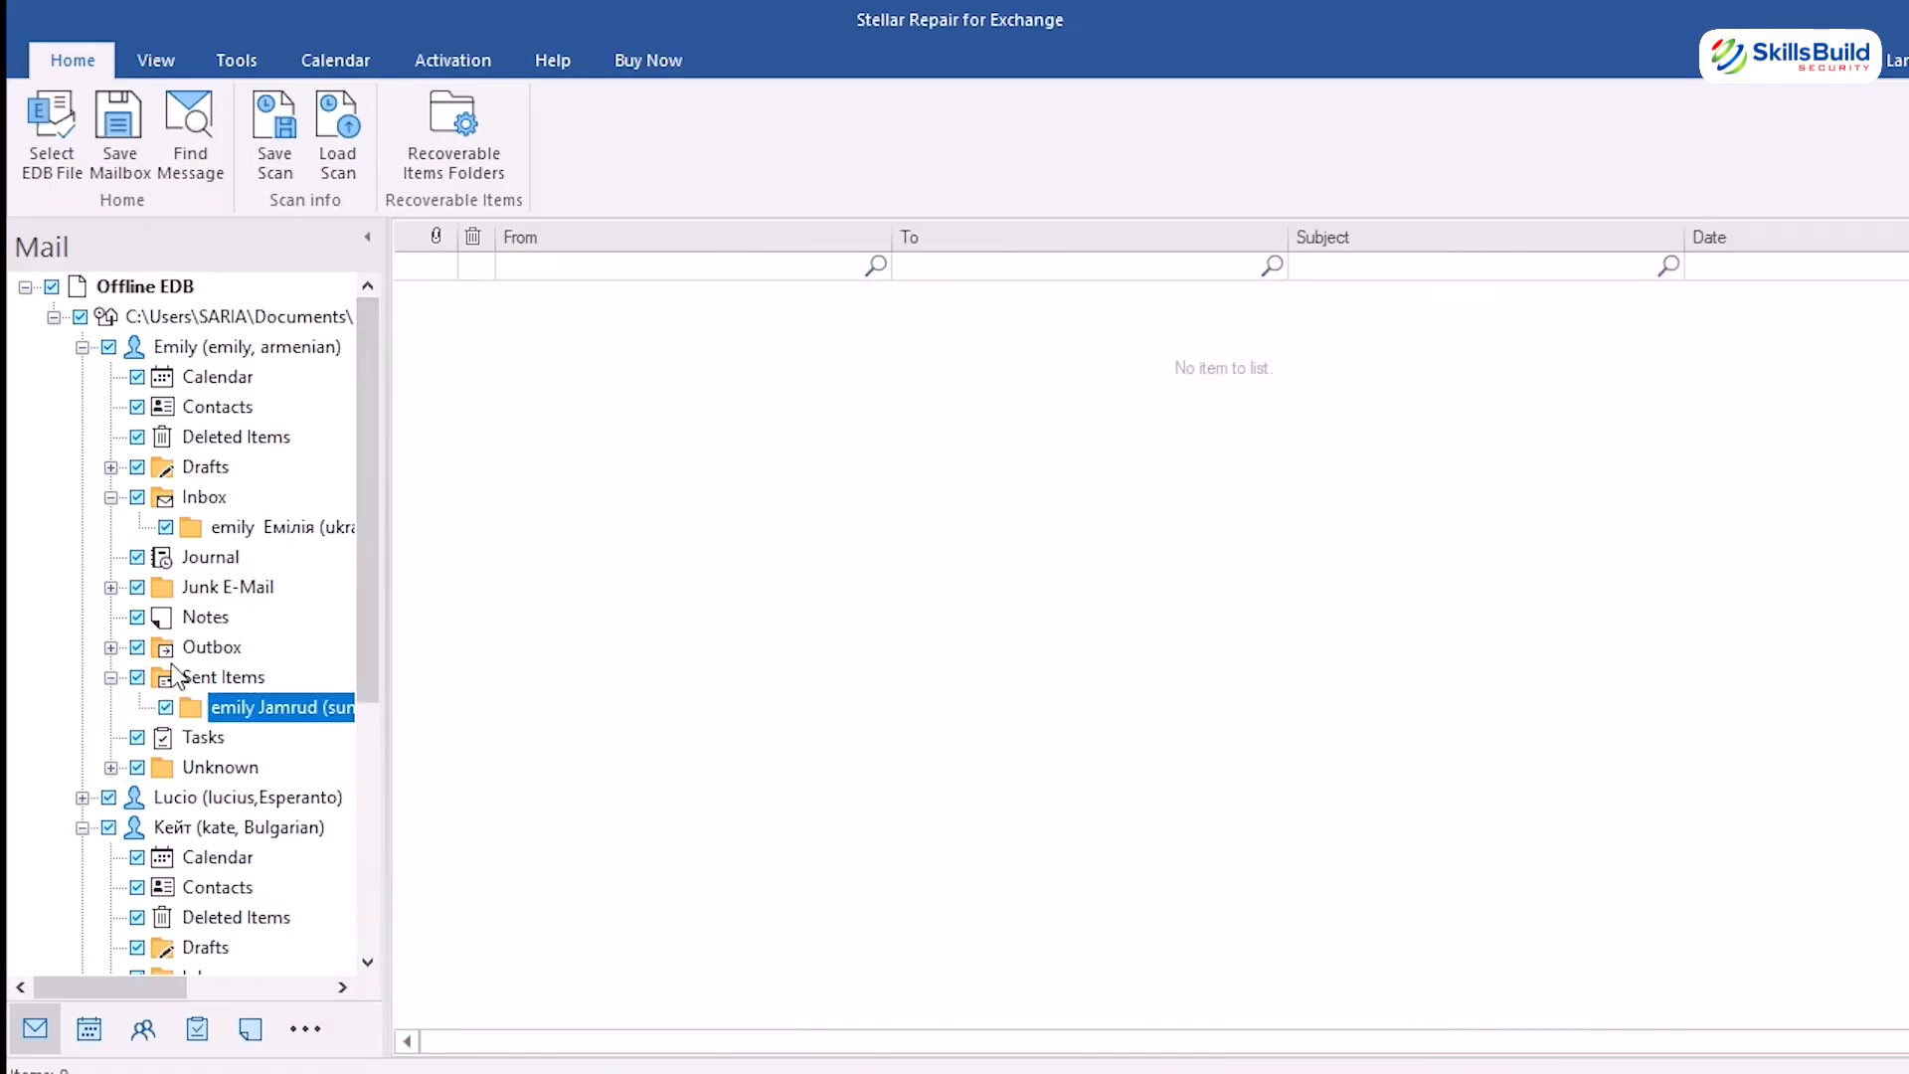
{"action": "left_click", "coordinate": [112, 679]}
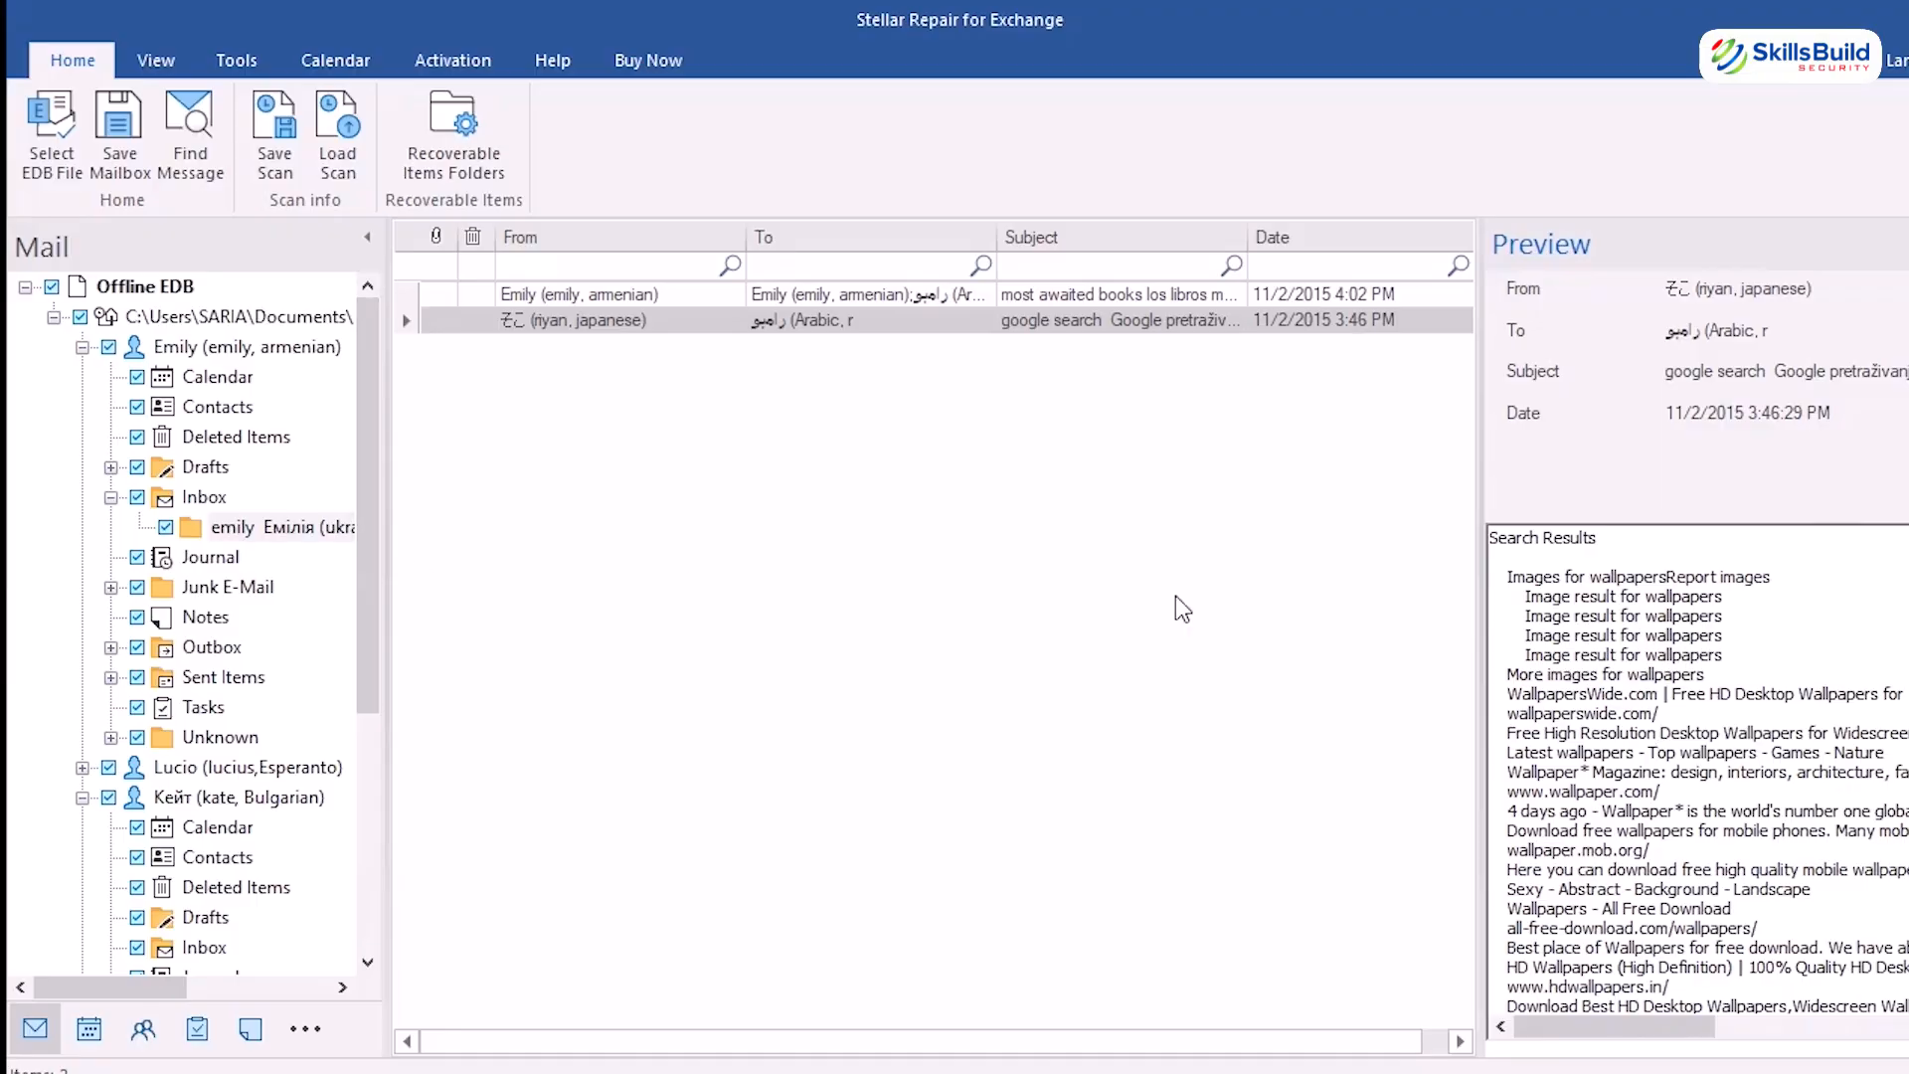
Read through the google search message's preview again and list the messages in the first mailbox's Inbox.
{"action": "scroll", "coordinate": [1657, 622], "scroll_direction": "down", "scroll_amount": 10}
{"action": "scroll", "coordinate": [1657, 621], "scroll_direction": "down", "scroll_amount": 5}
{"action": "scroll", "coordinate": [1657, 622], "scroll_direction": "up", "scroll_amount": 15}
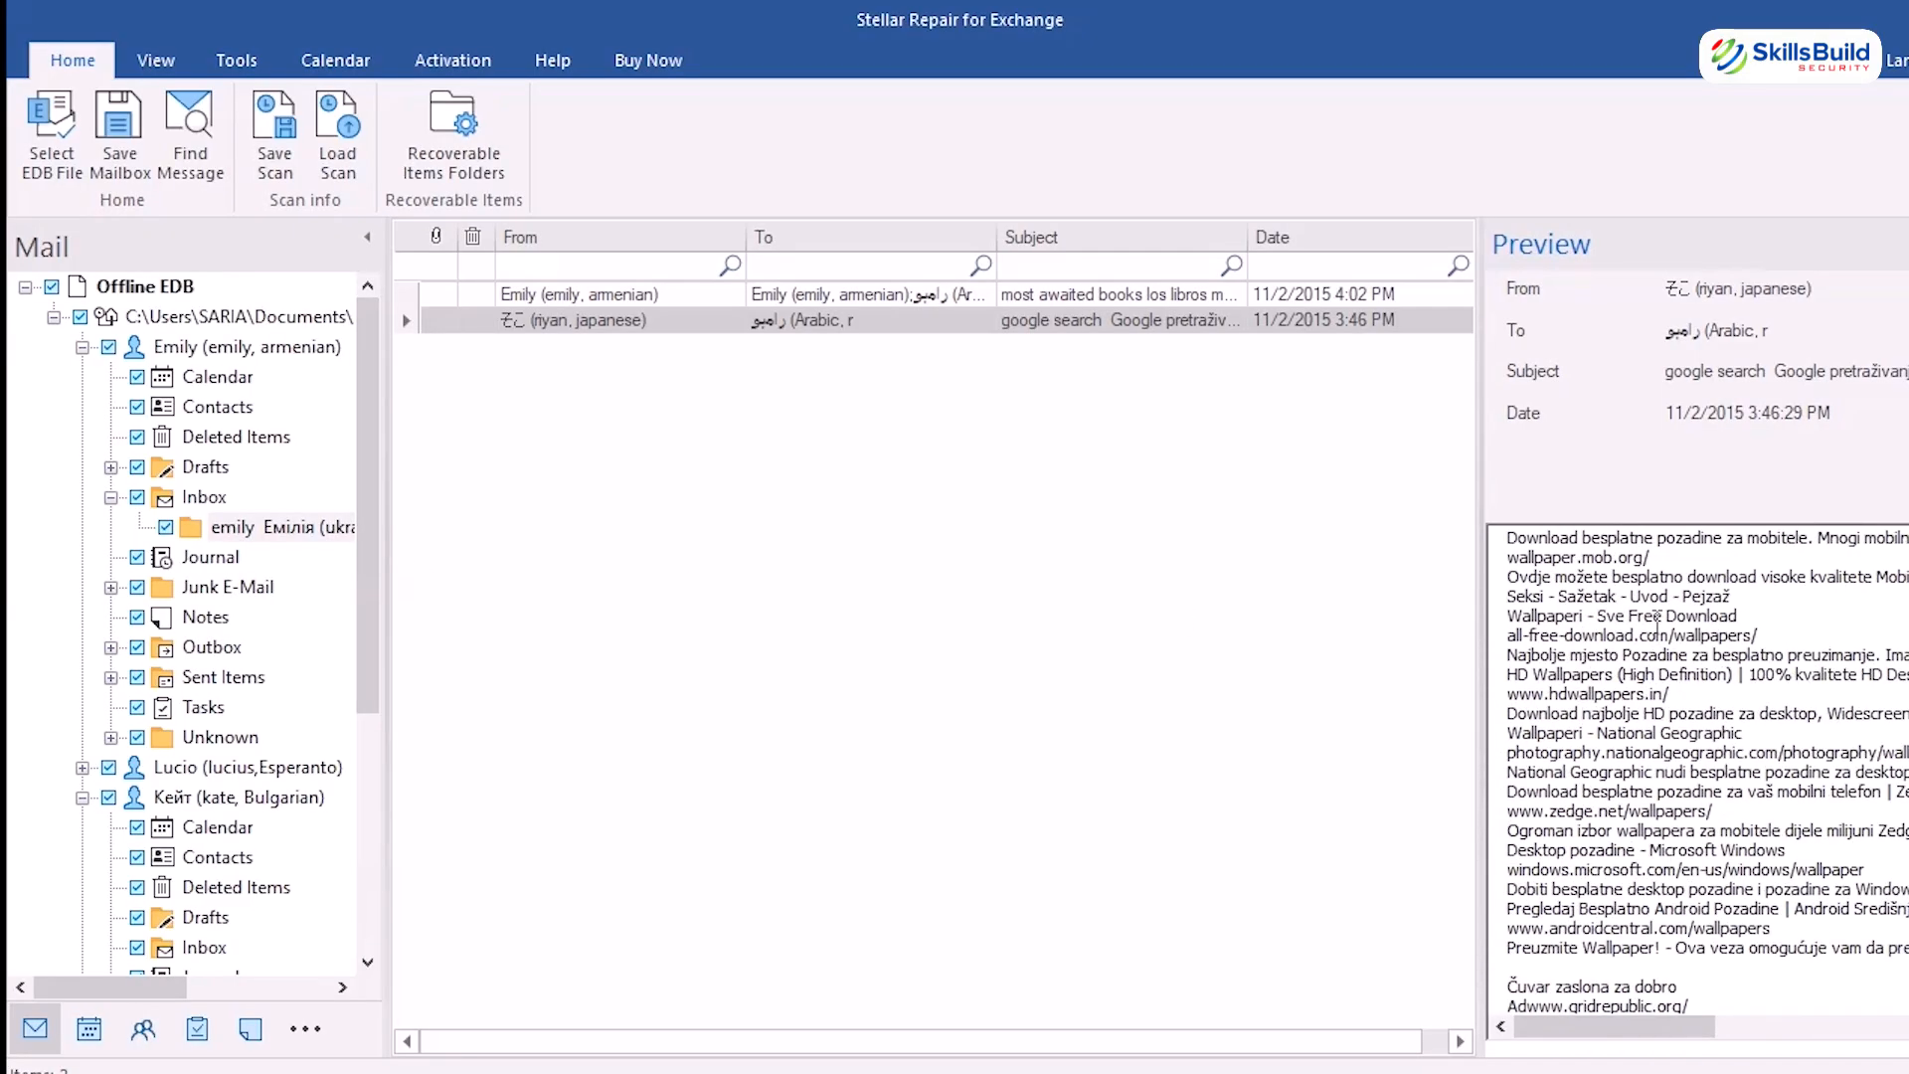
{"action": "scroll", "coordinate": [1657, 622], "scroll_direction": "up", "scroll_amount": 5}
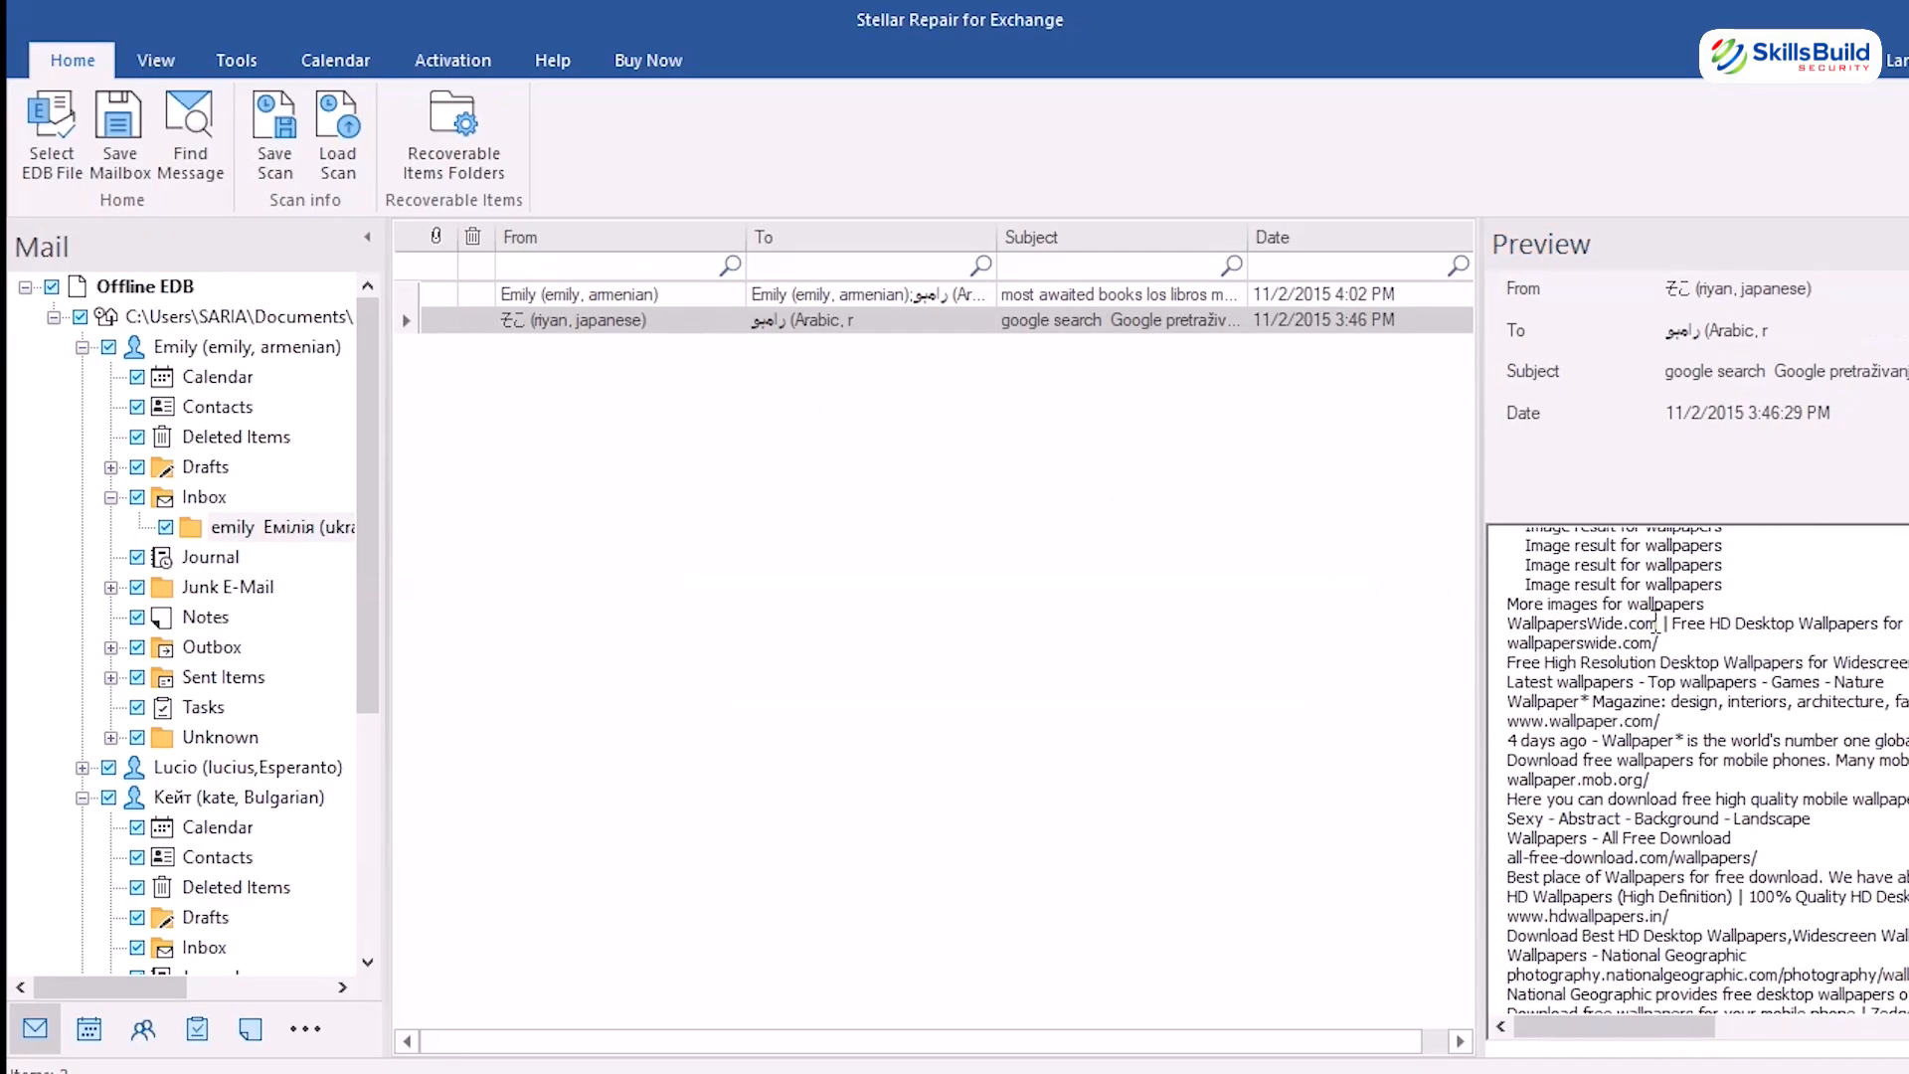
{"action": "left_click", "coordinate": [204, 496]}
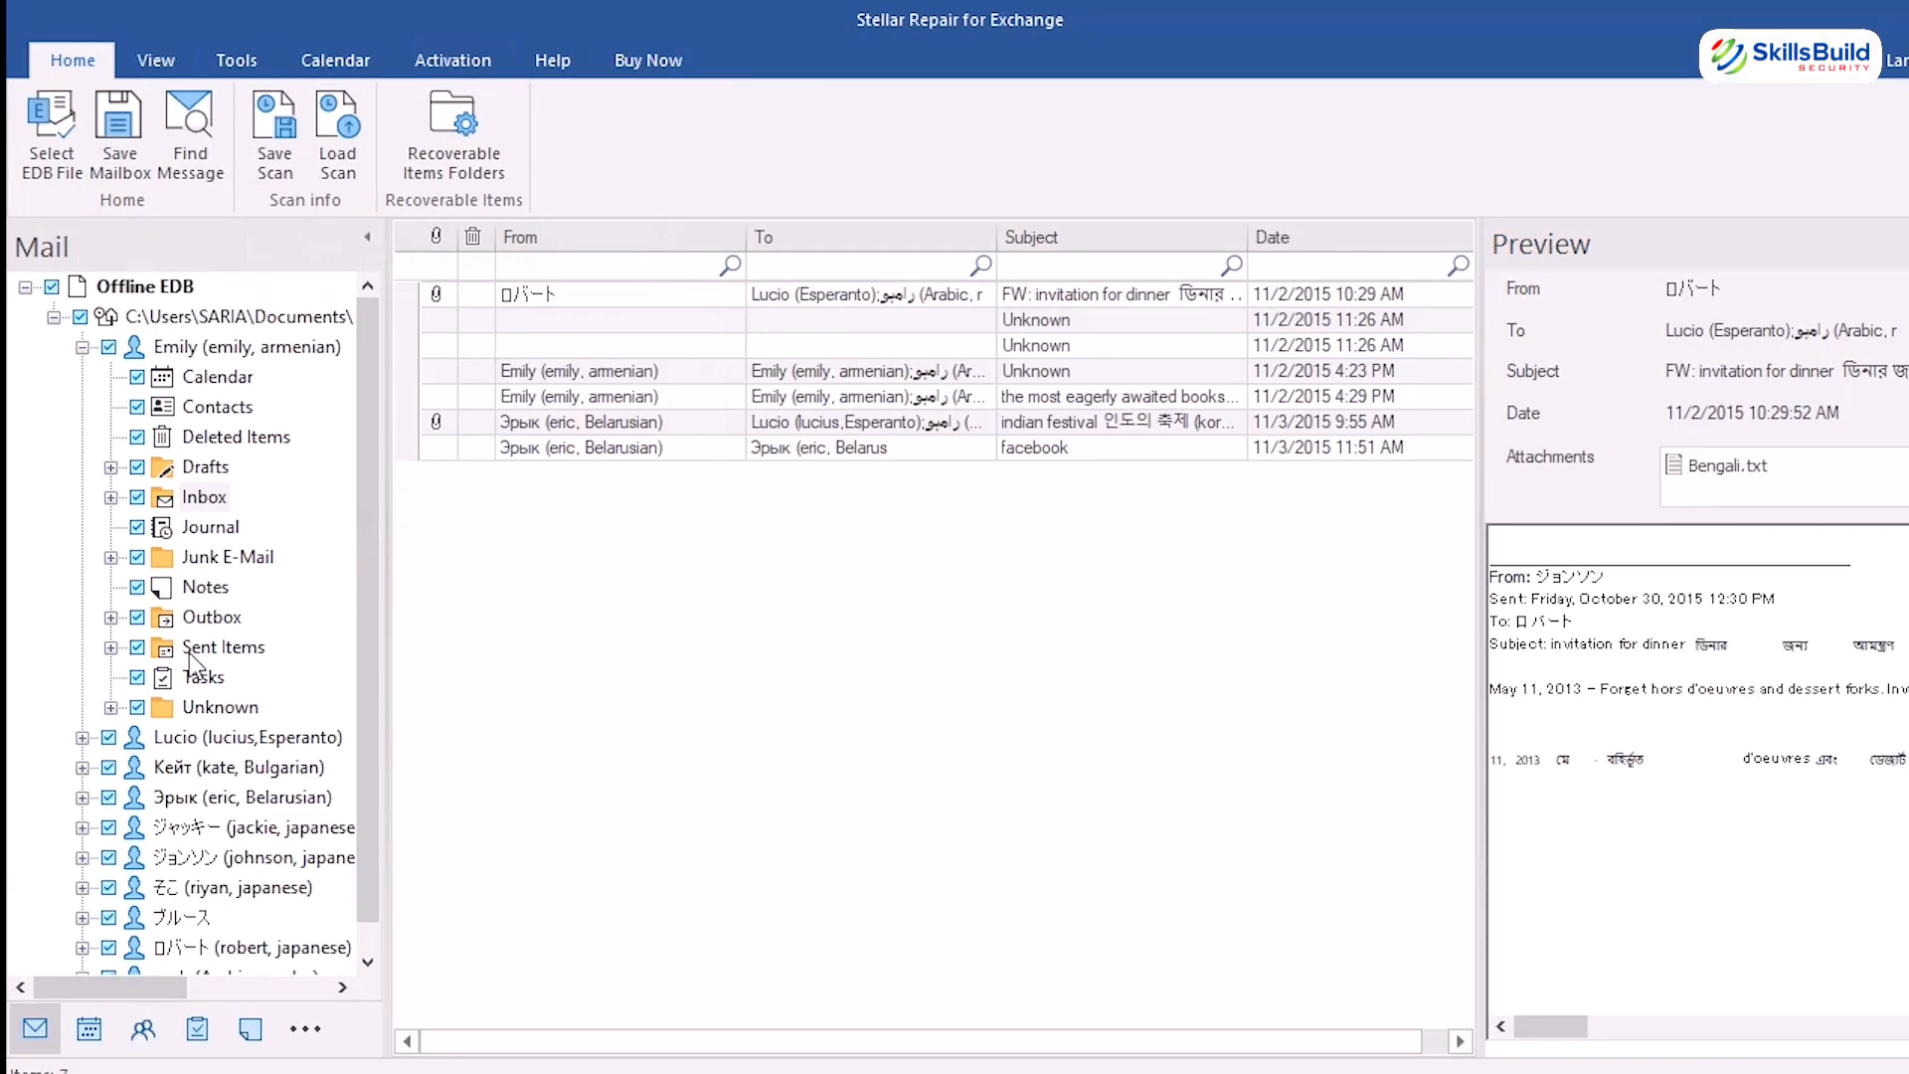
Look through the Calendar, Contact, Tasks and Notes views and return to the Mail view.
{"action": "left_click", "coordinate": [99, 1032]}
{"action": "left_click", "coordinate": [143, 1030]}
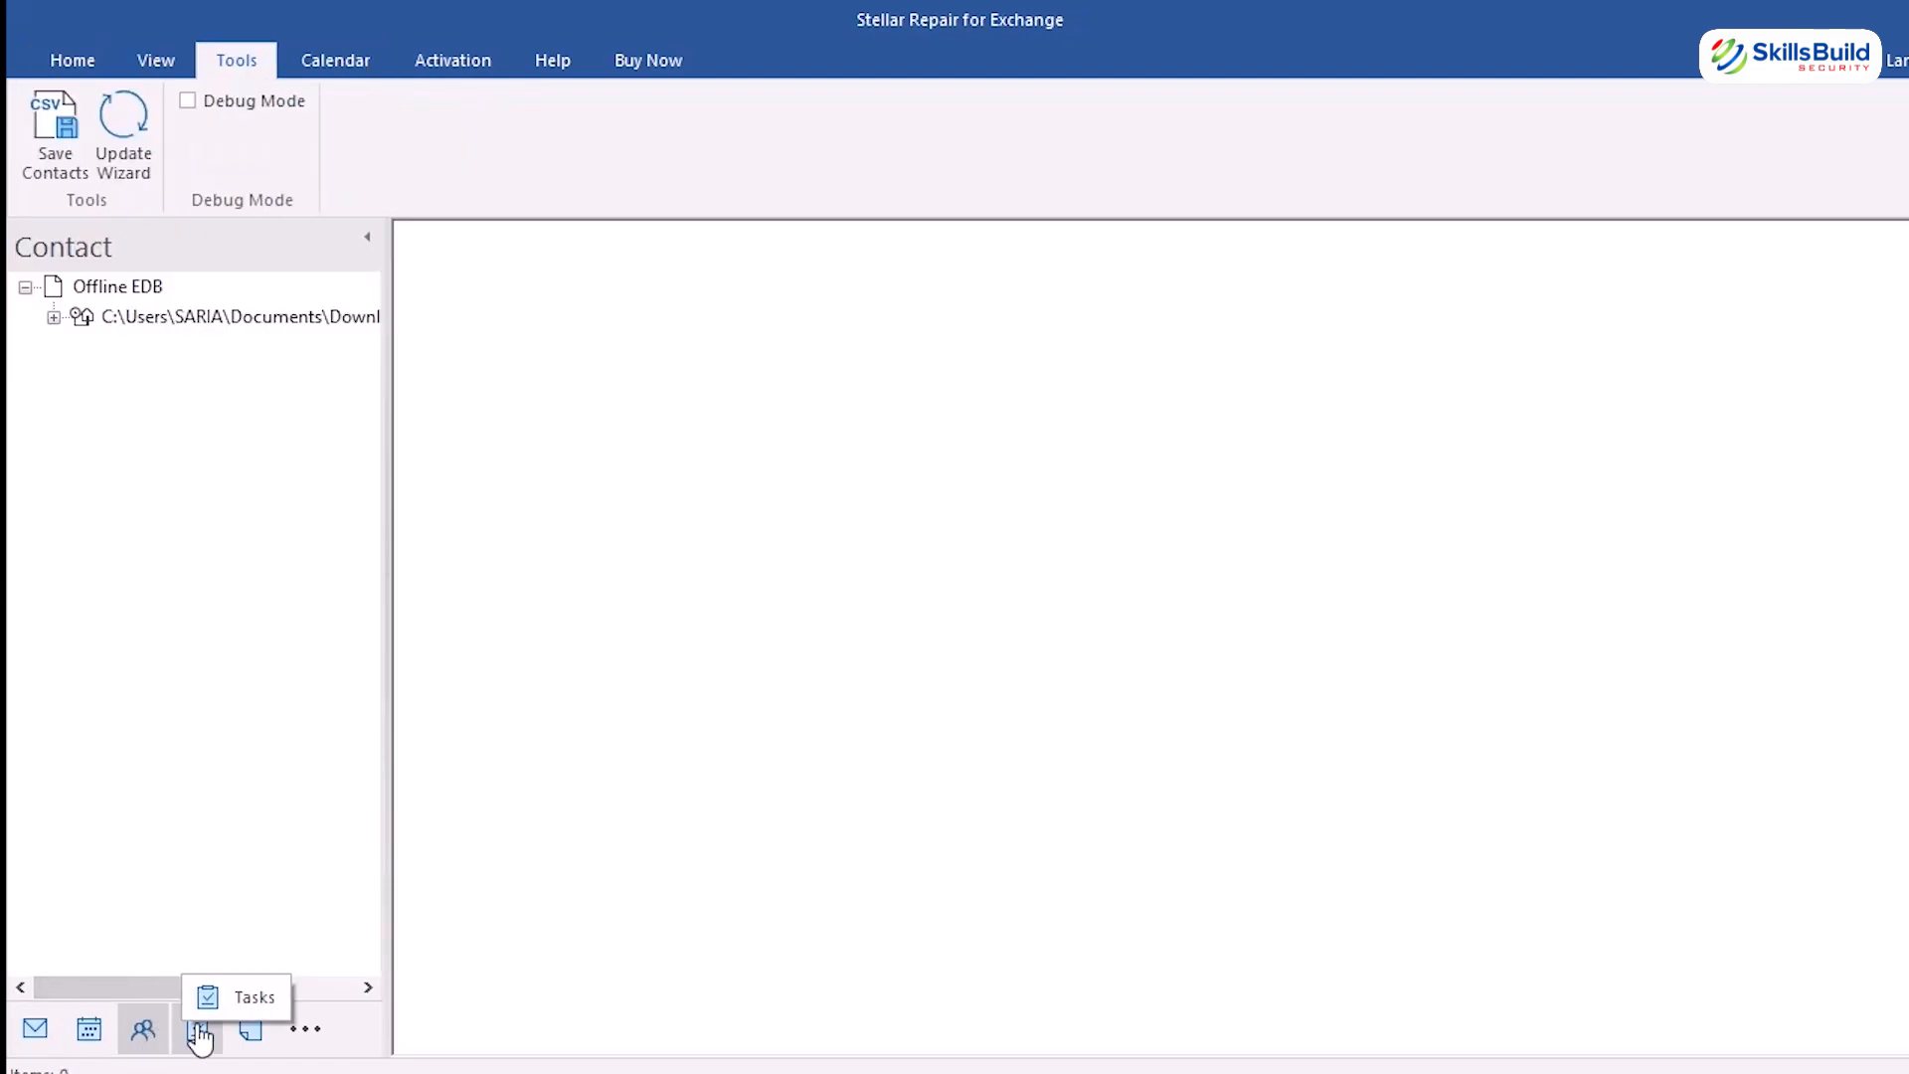
{"action": "left_click", "coordinate": [198, 1031]}
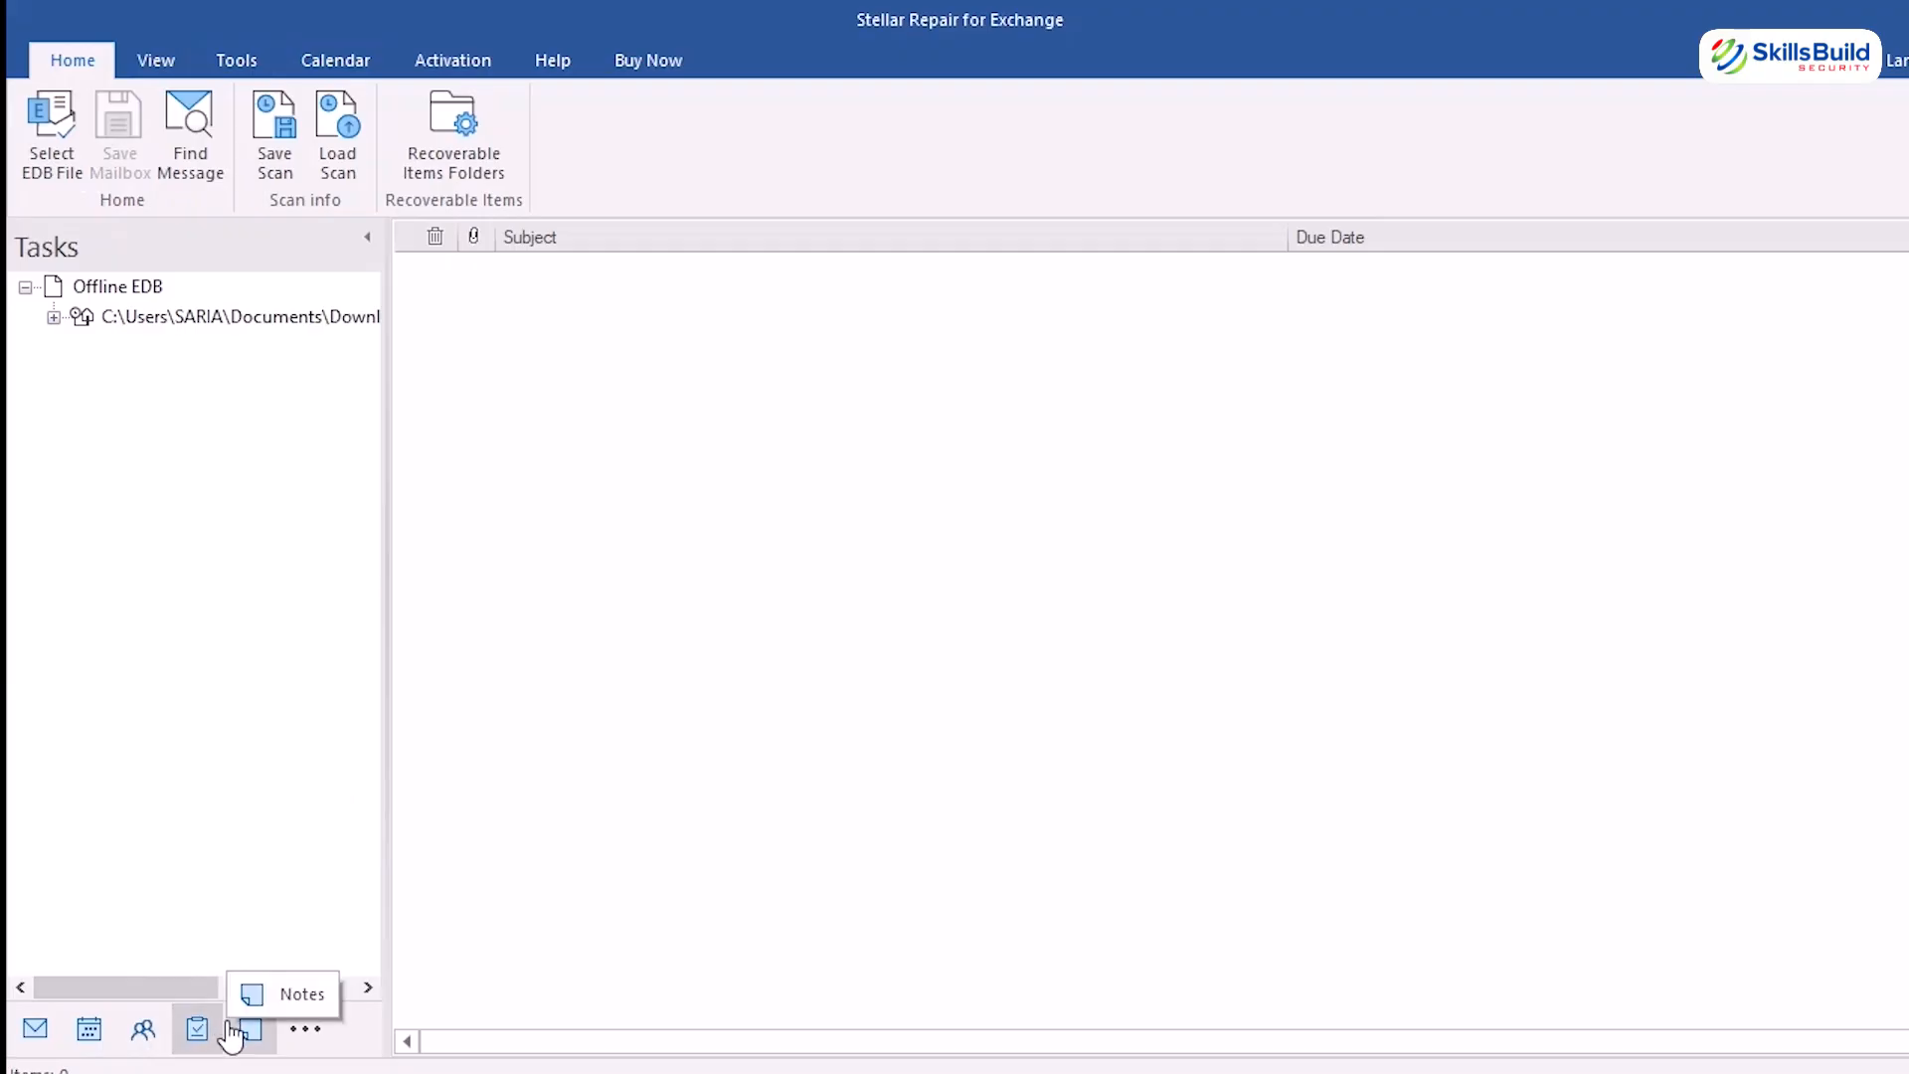
{"action": "left_click", "coordinate": [252, 1030]}
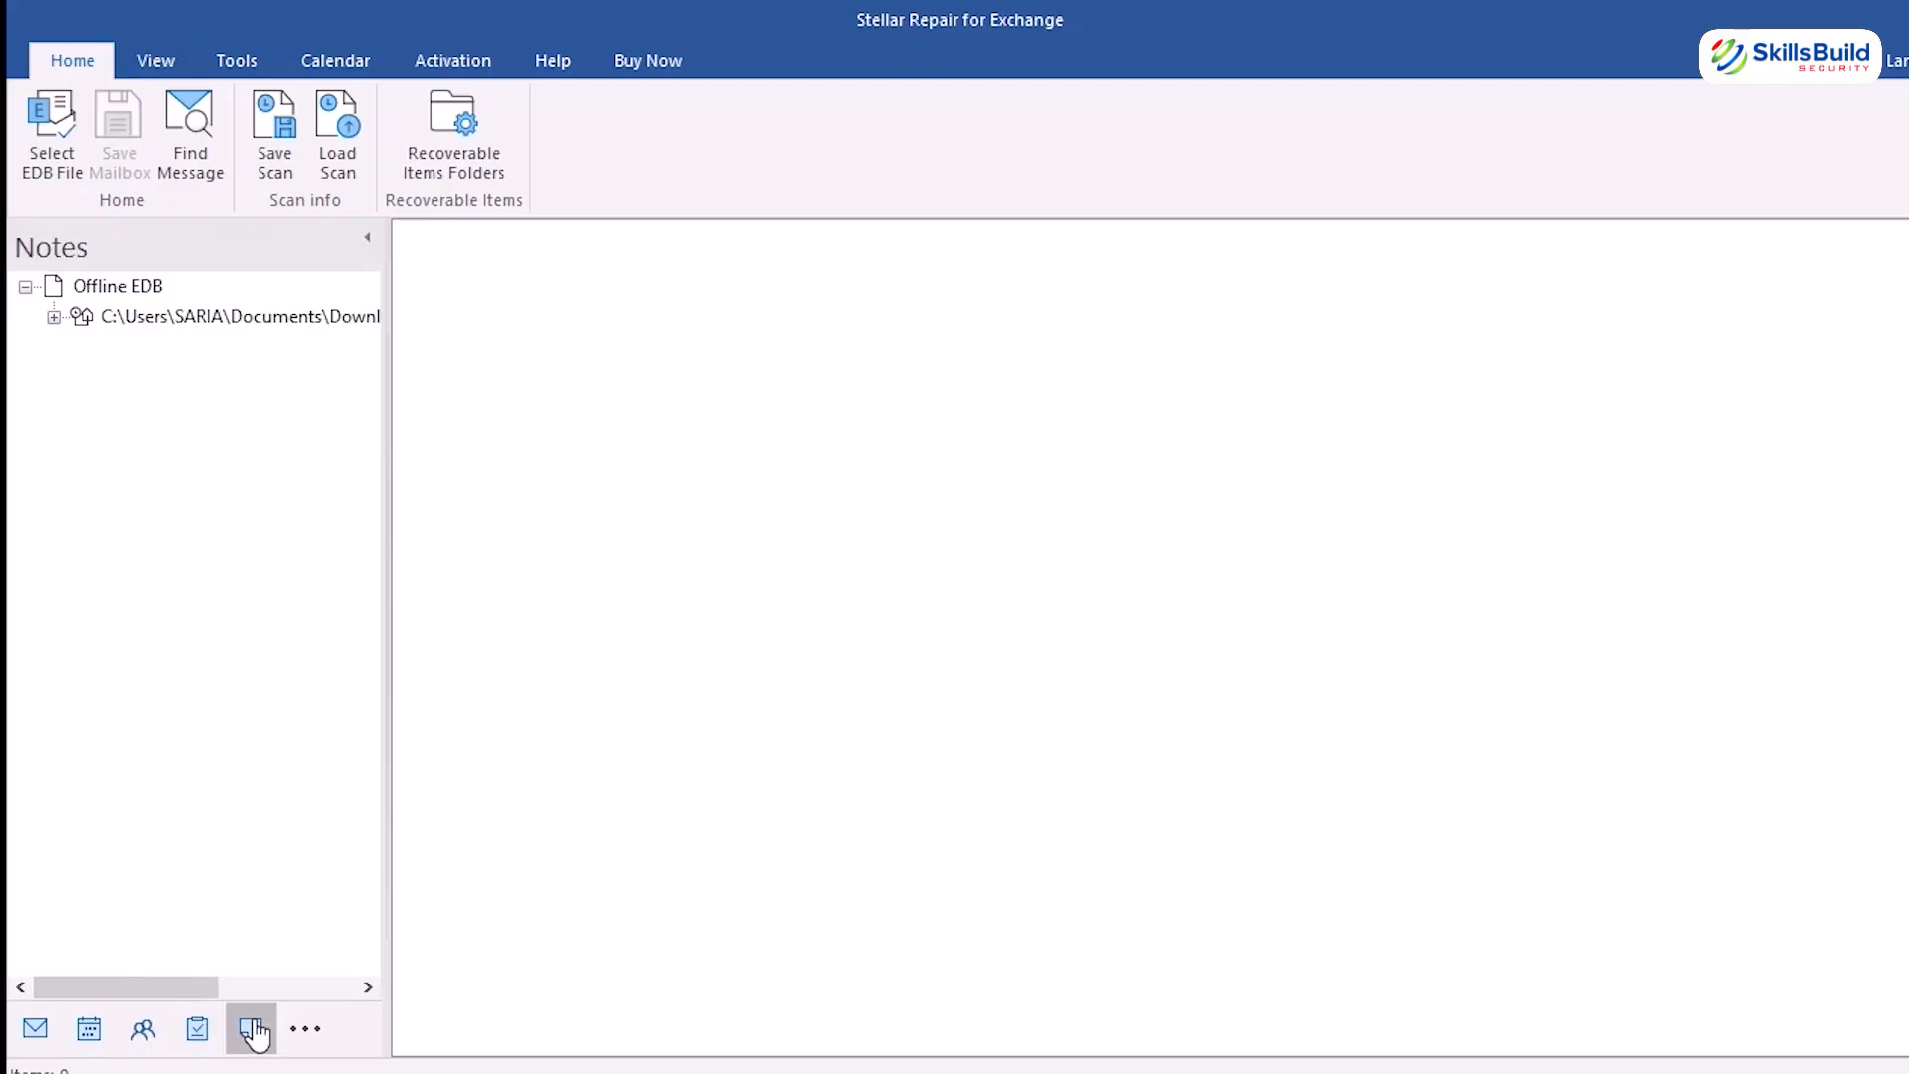
{"action": "left_click", "coordinate": [37, 1034]}
View the first mailbox's Outbox and expand the fifth mailbox's folders.
{"action": "left_click", "coordinate": [233, 622]}
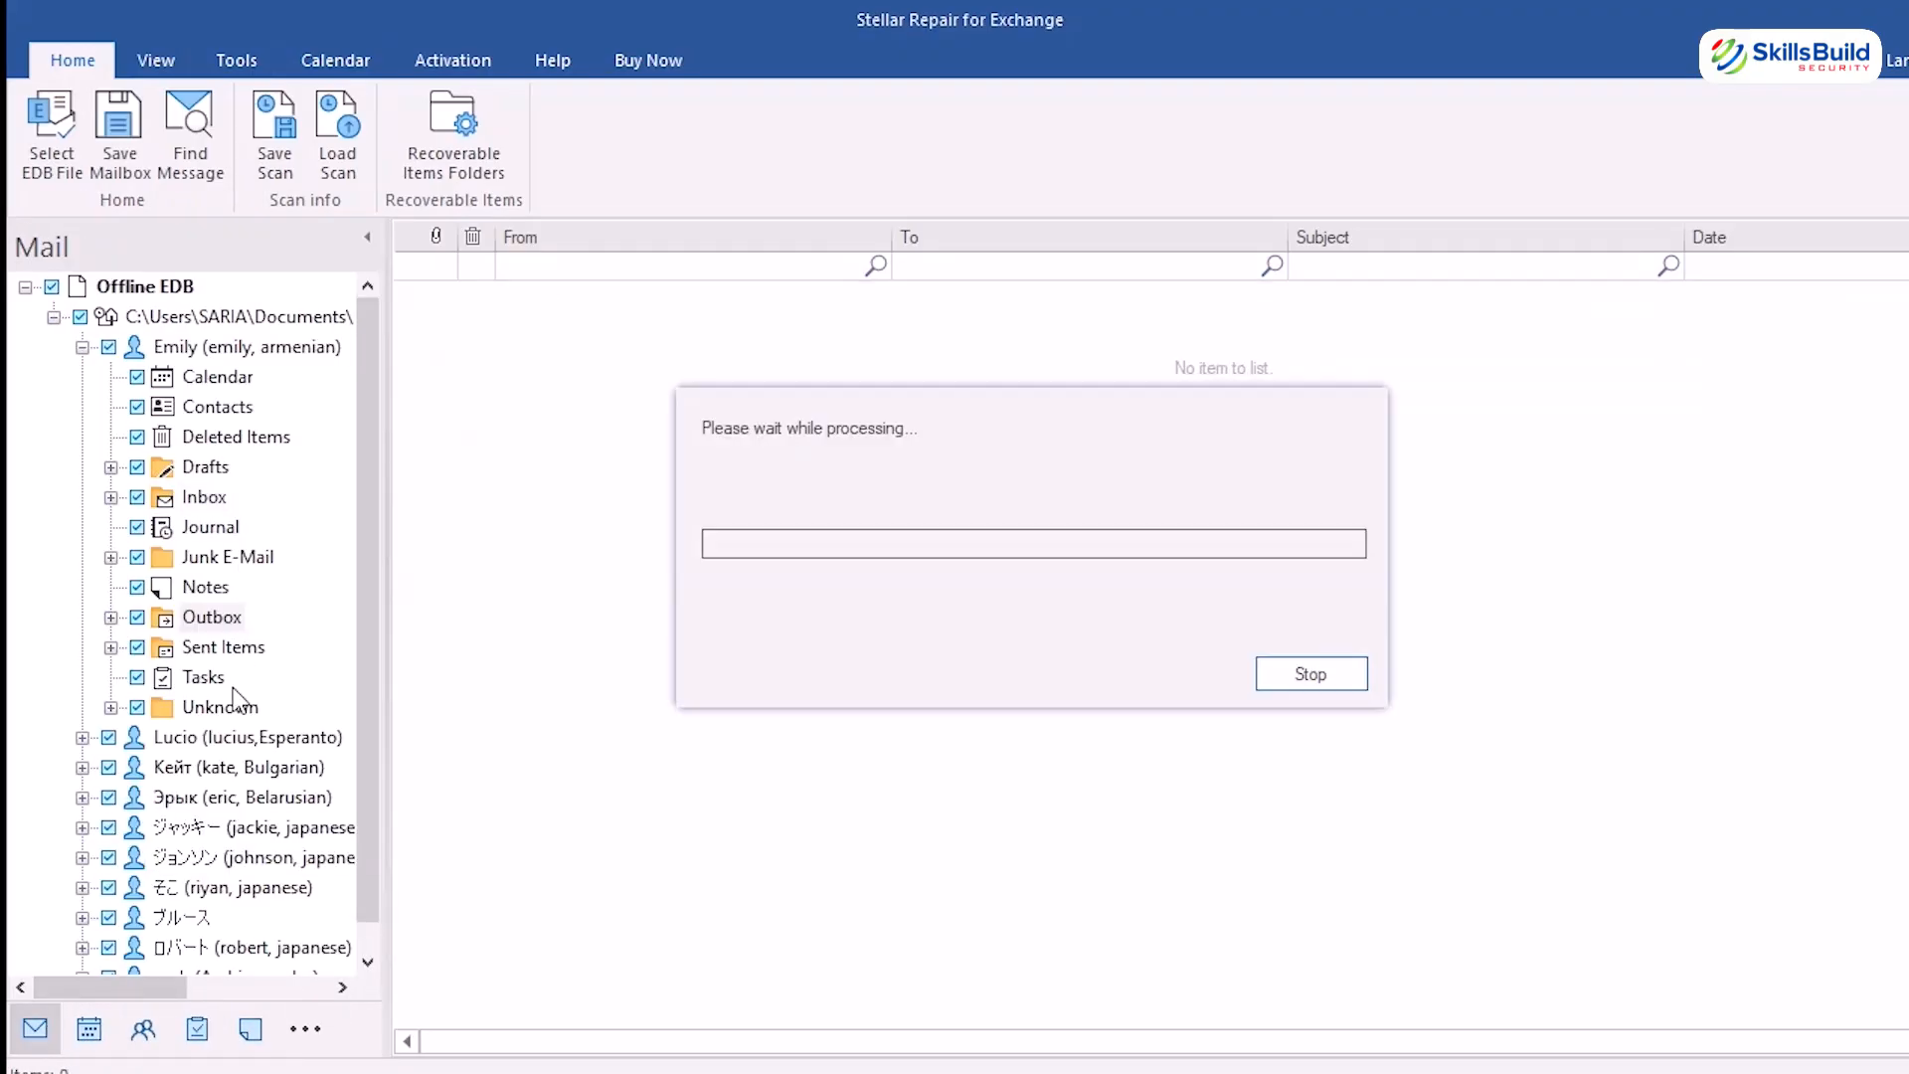
{"action": "scroll", "coordinate": [234, 771], "scroll_direction": "down", "scroll_amount": 1}
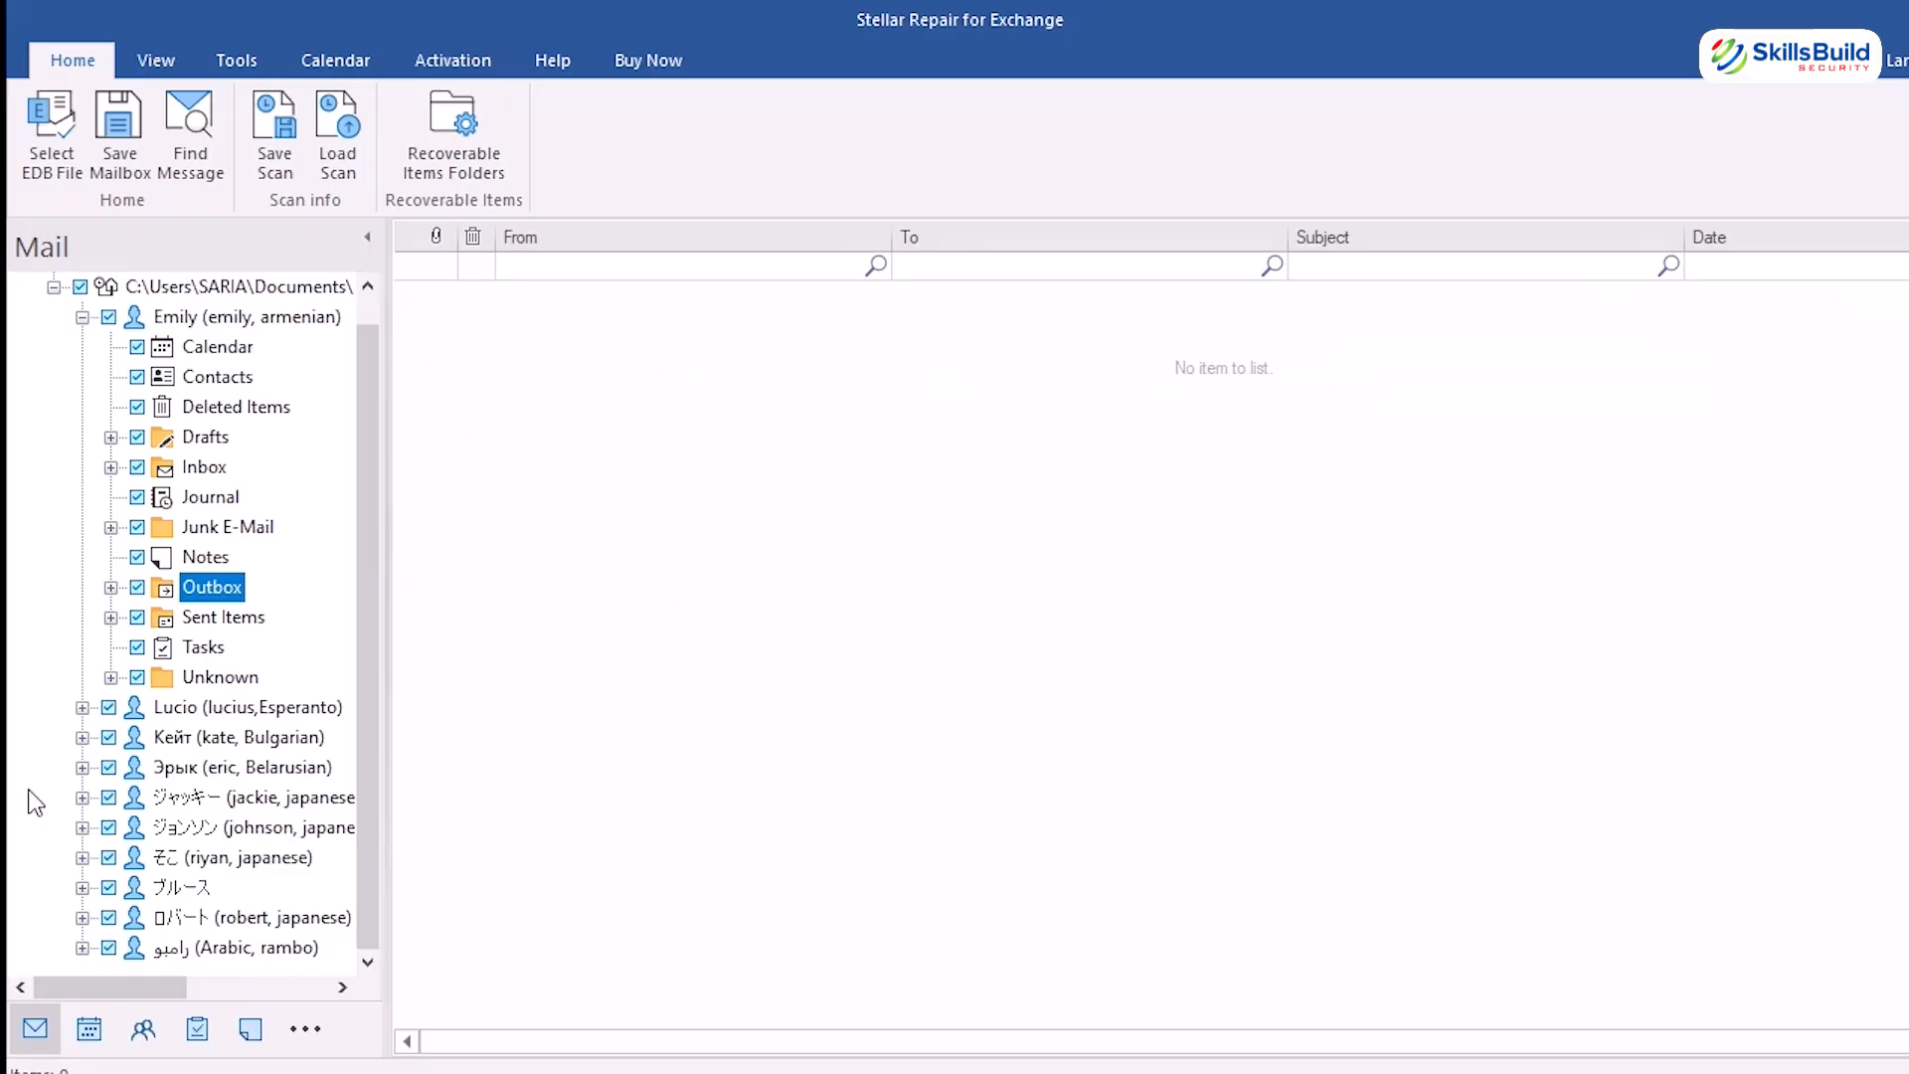
{"action": "left_click", "coordinate": [82, 797]}
Try to save the fifth mailbox as PST.
{"action": "left_click", "coordinate": [202, 559]}
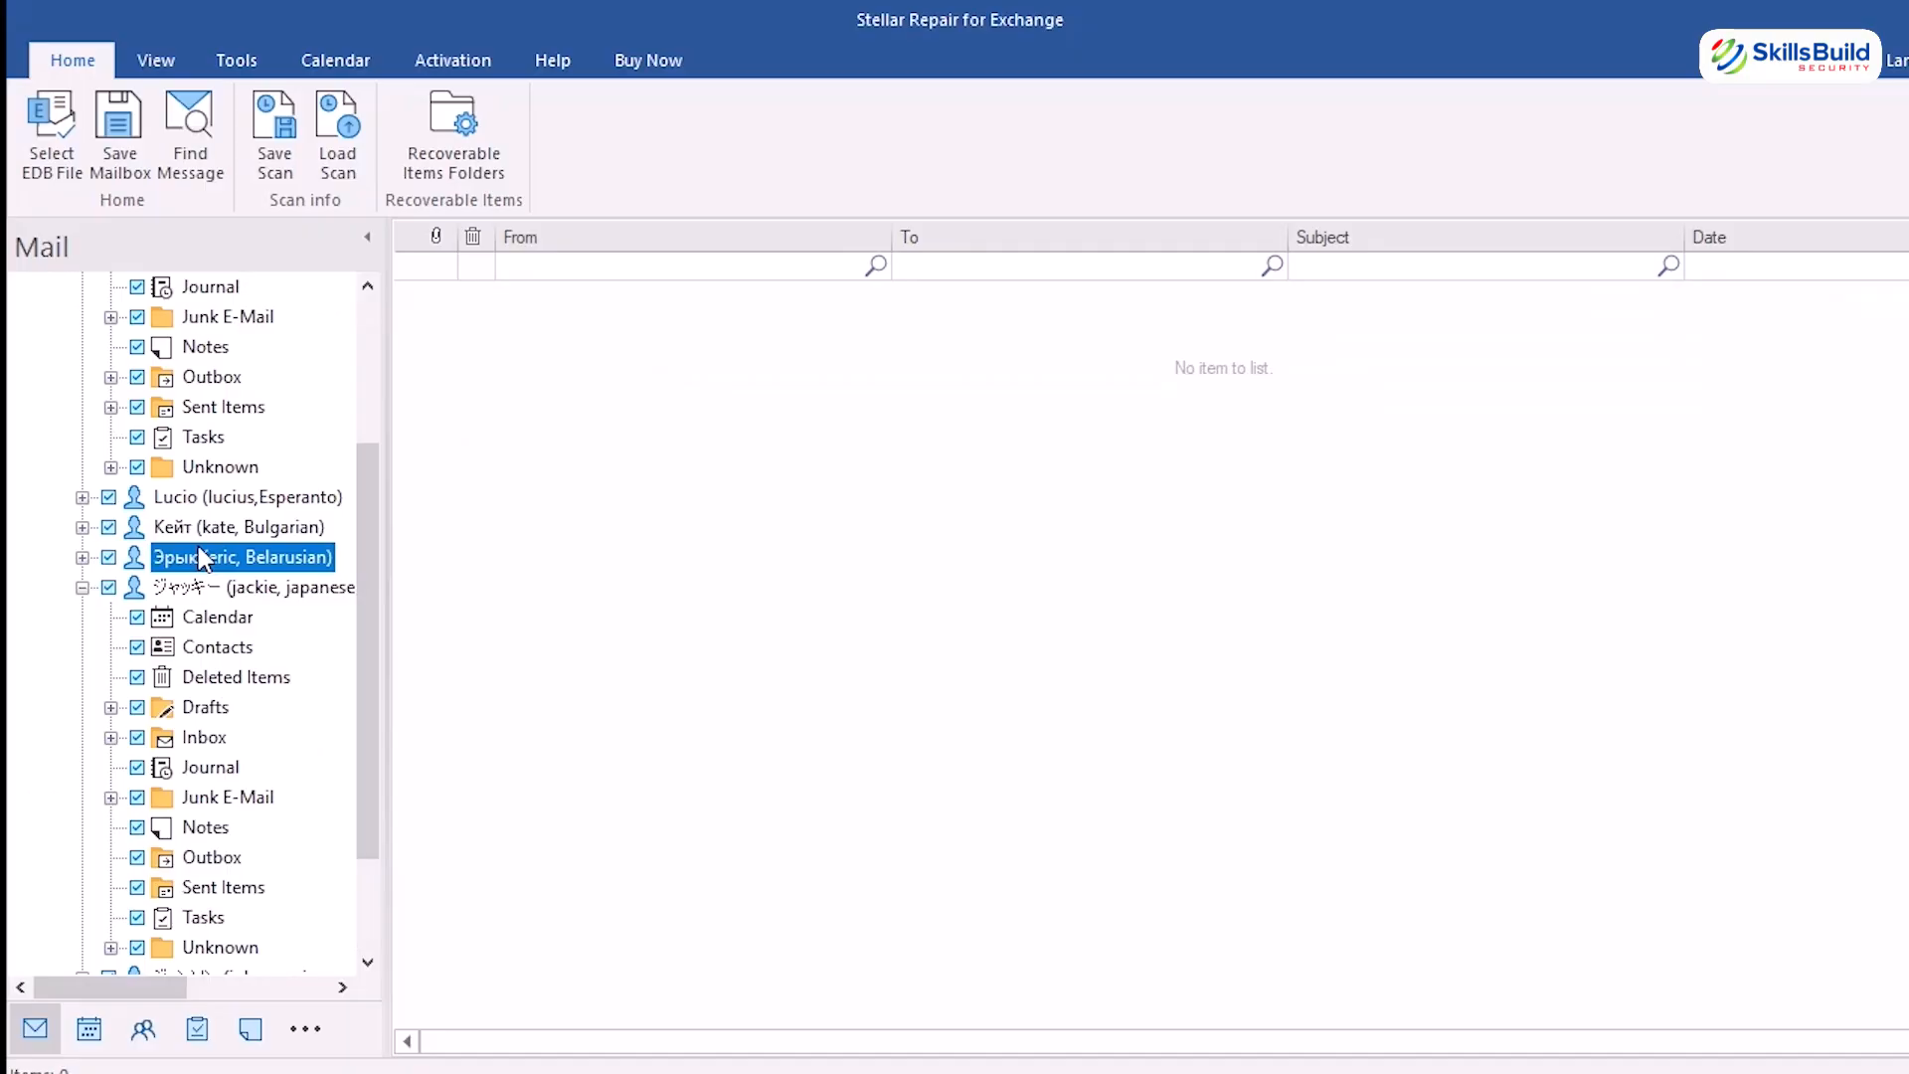
{"action": "right_click", "coordinate": [202, 559]}
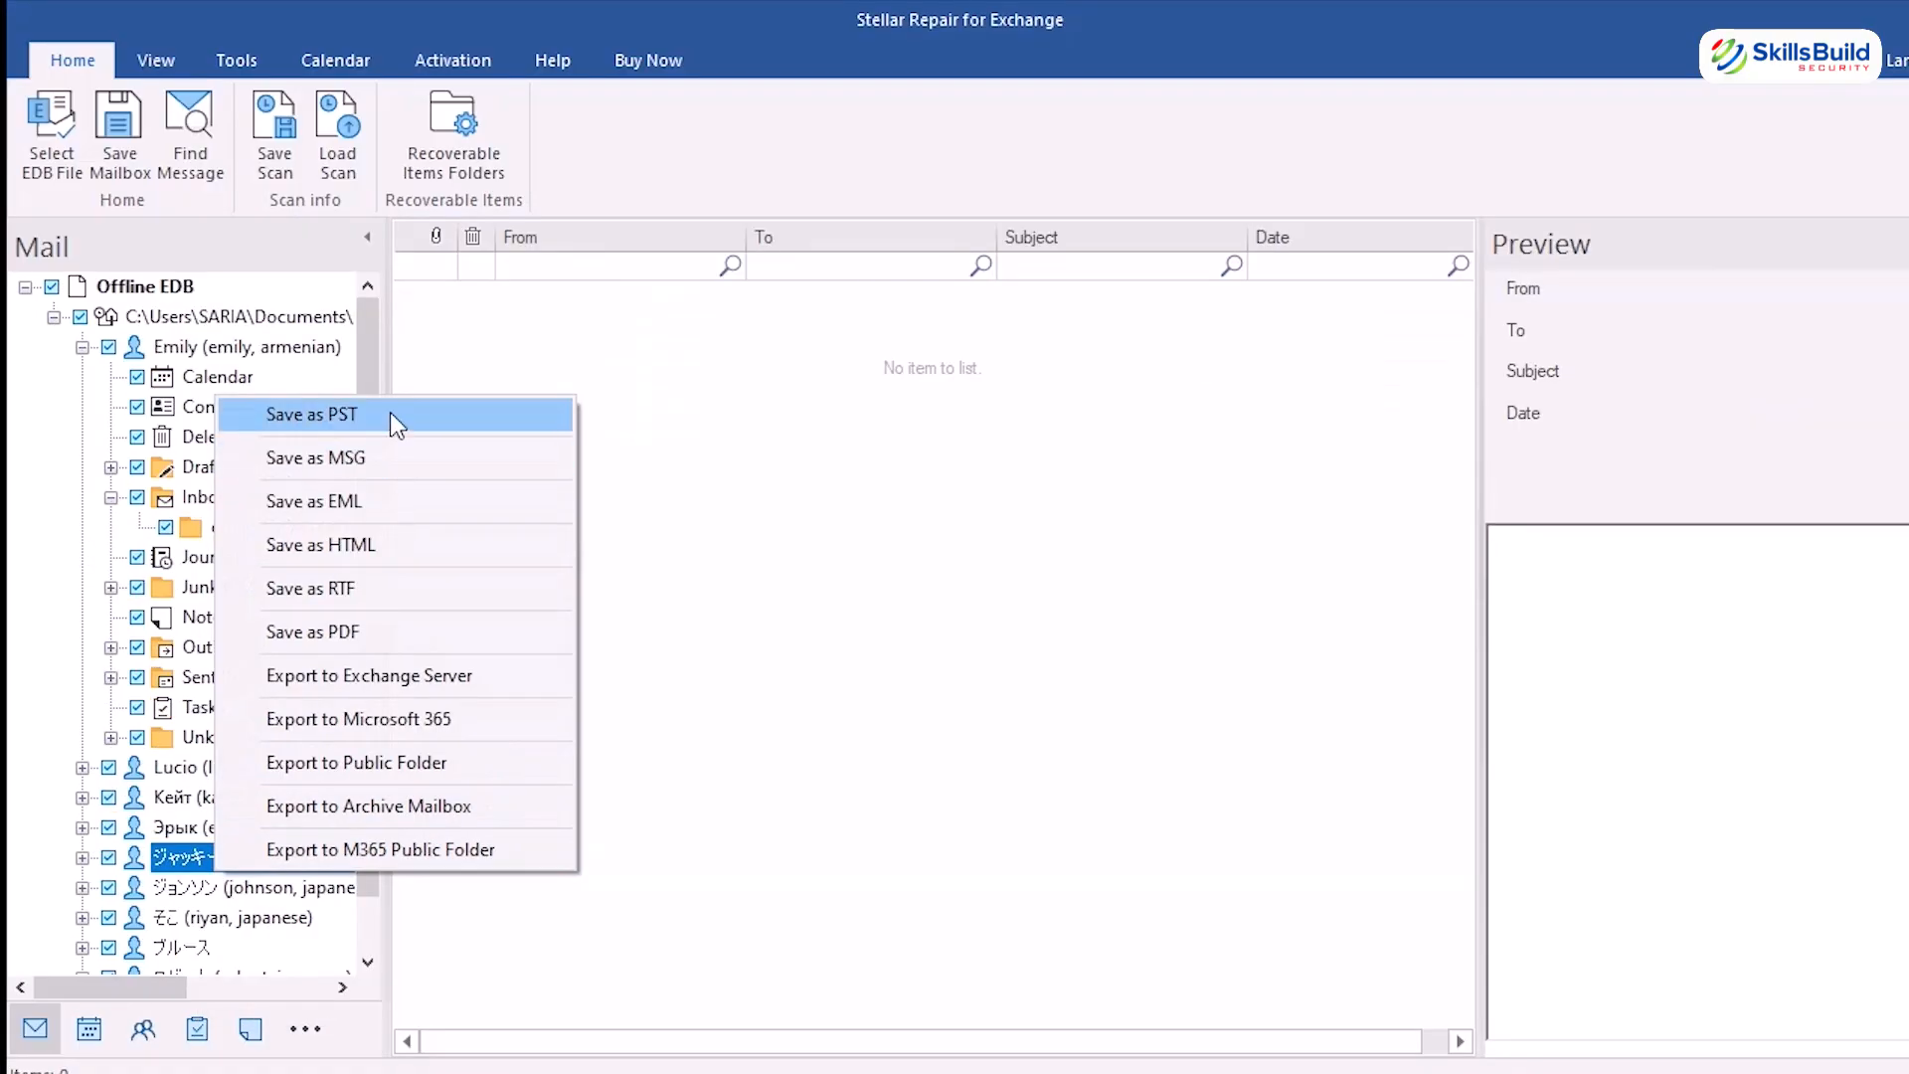
{"action": "left_click", "coordinate": [390, 412]}
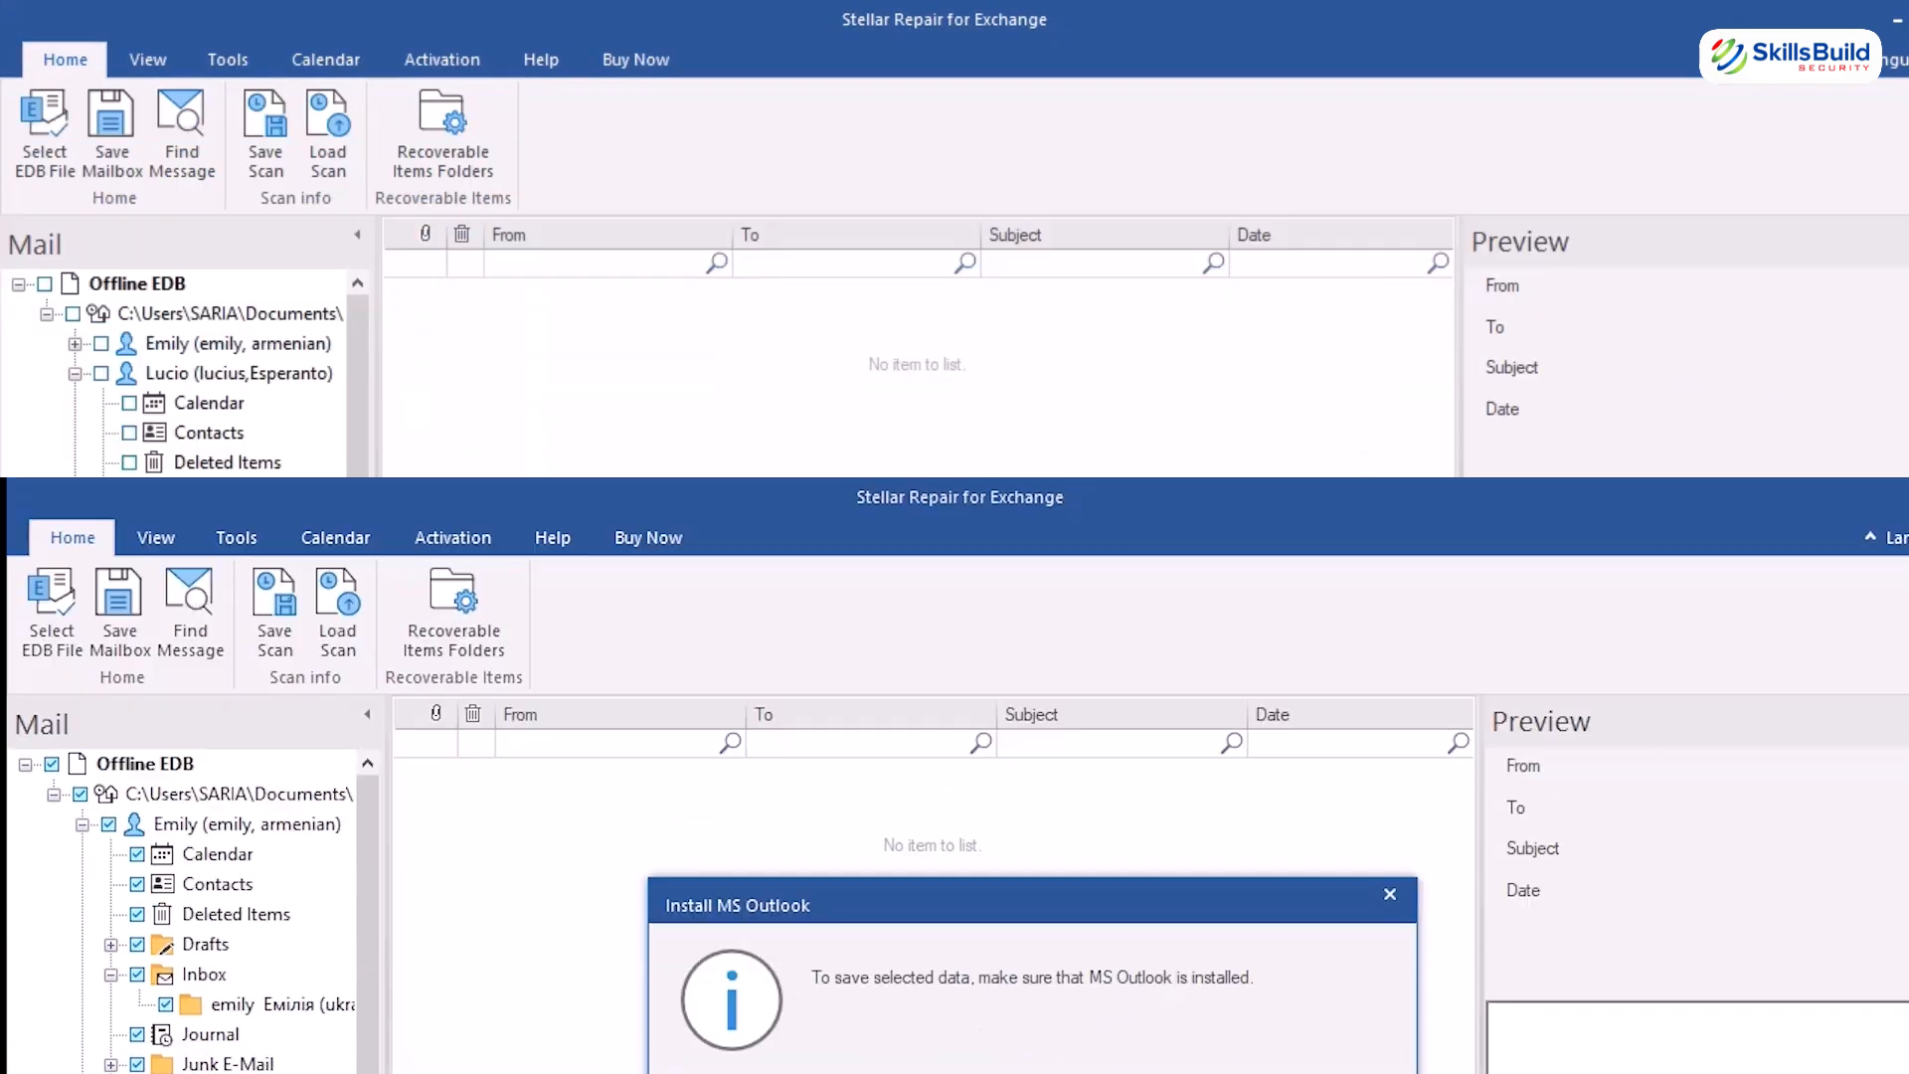
Save the second mailbox's Inbox as PST to Documents\Downloads with Auto Split PST File on, reviewing the filter options without applying any.
{"action": "right_click", "coordinate": [170, 523]}
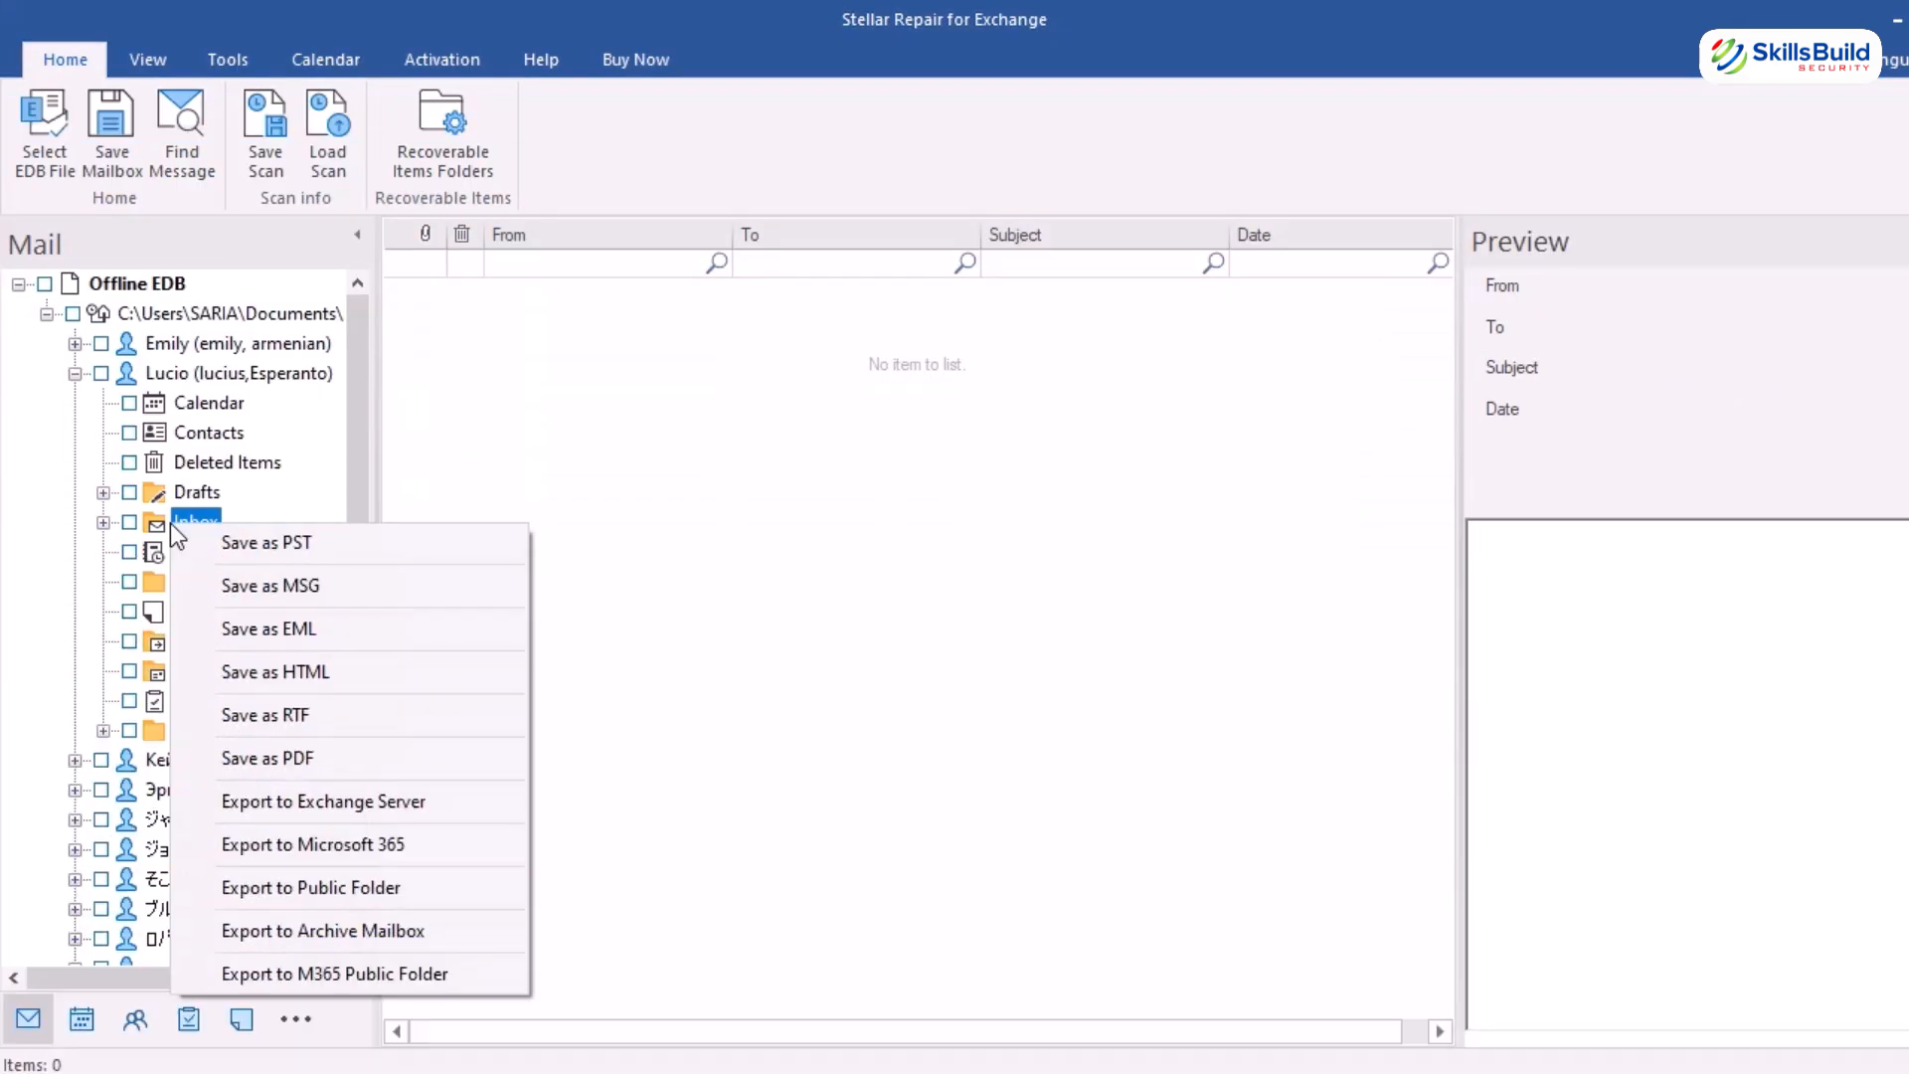
{"action": "left_click", "coordinate": [314, 547]}
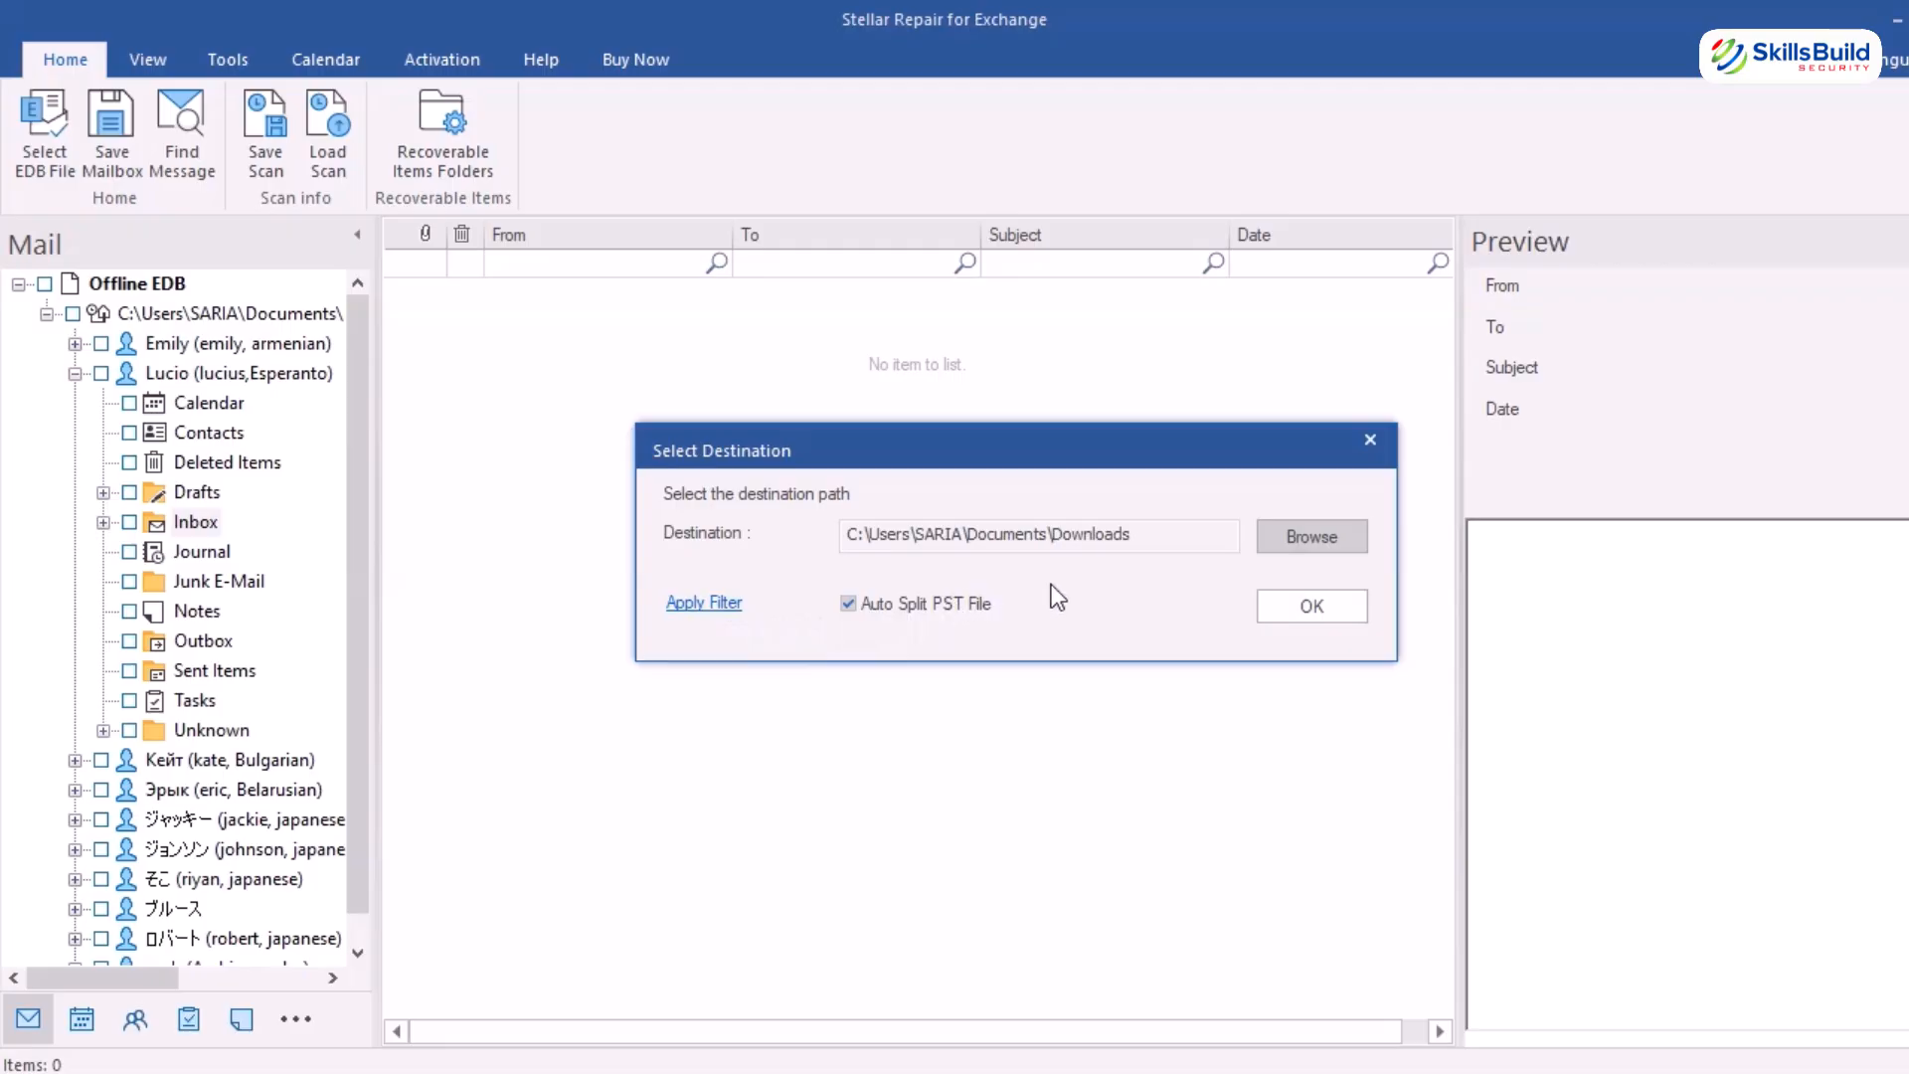
{"action": "left_click", "coordinate": [854, 605]}
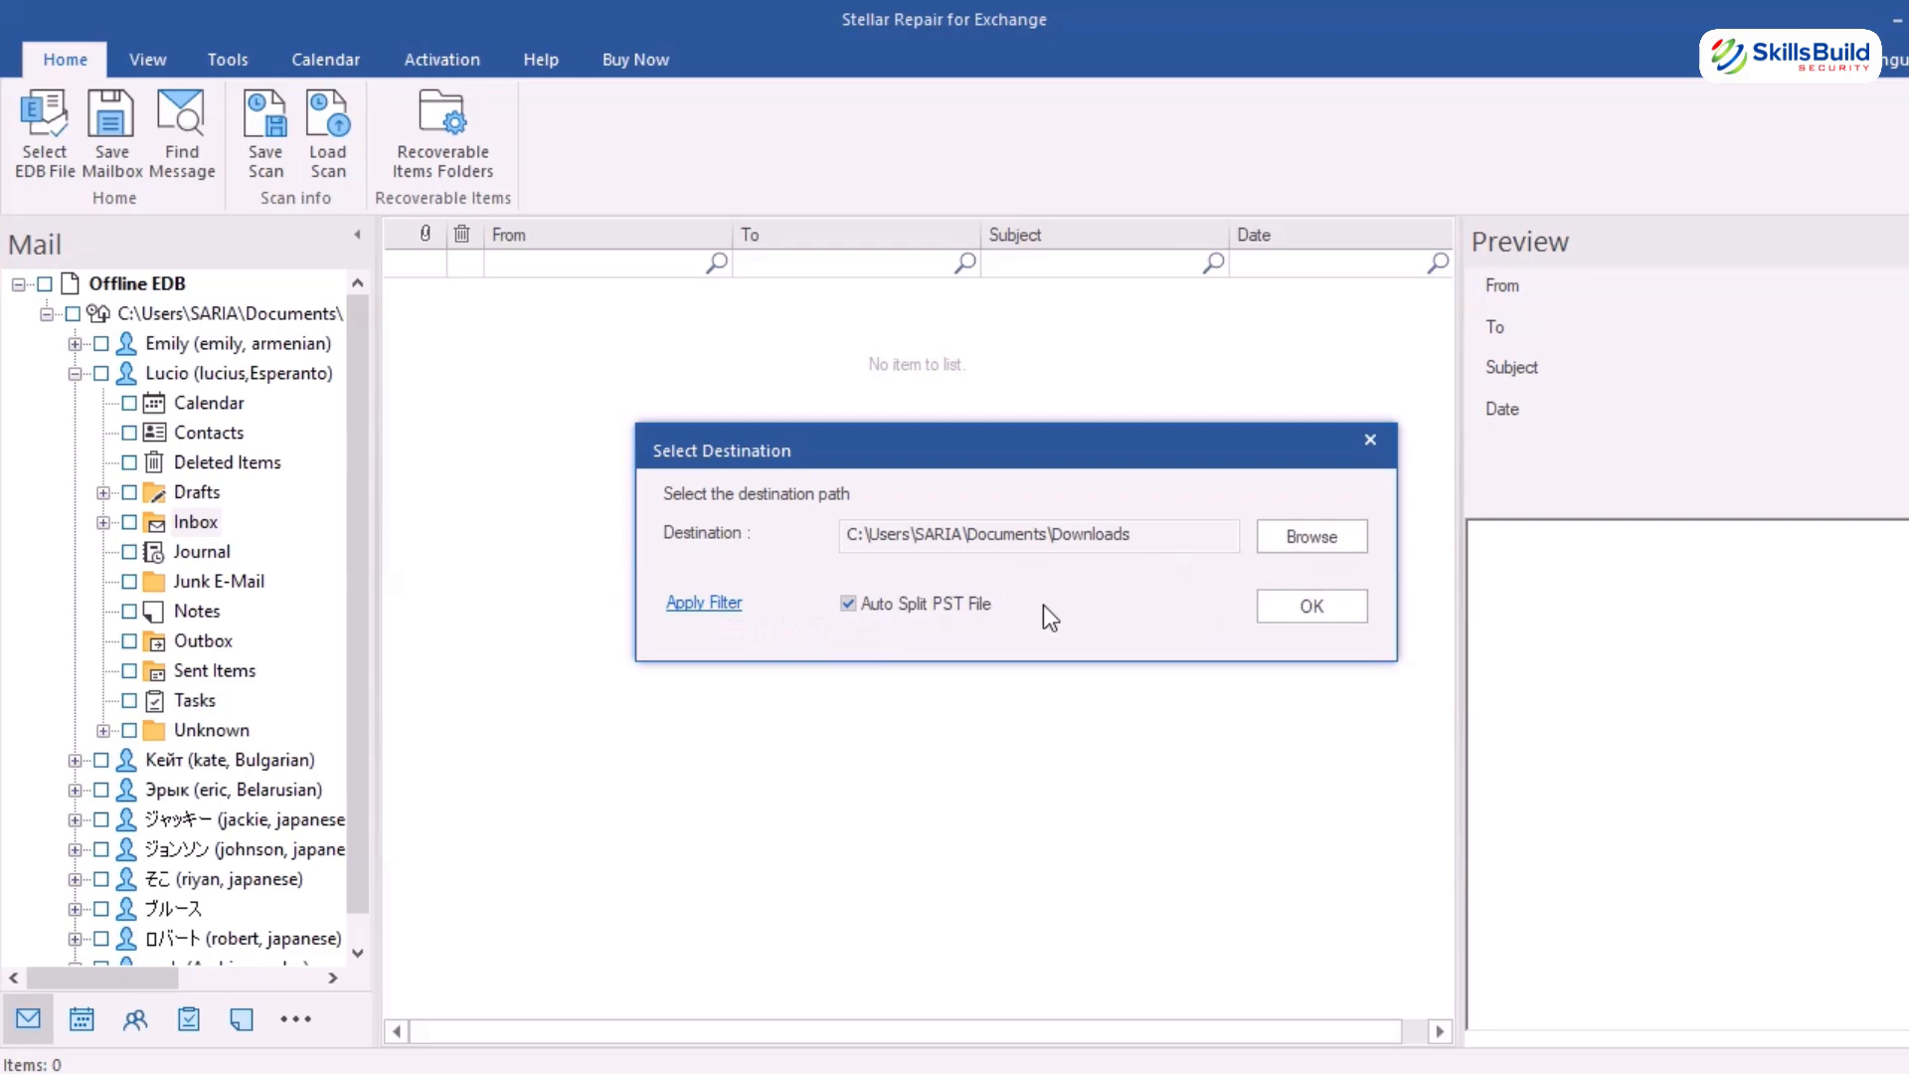
{"action": "left_click", "coordinate": [704, 603]}
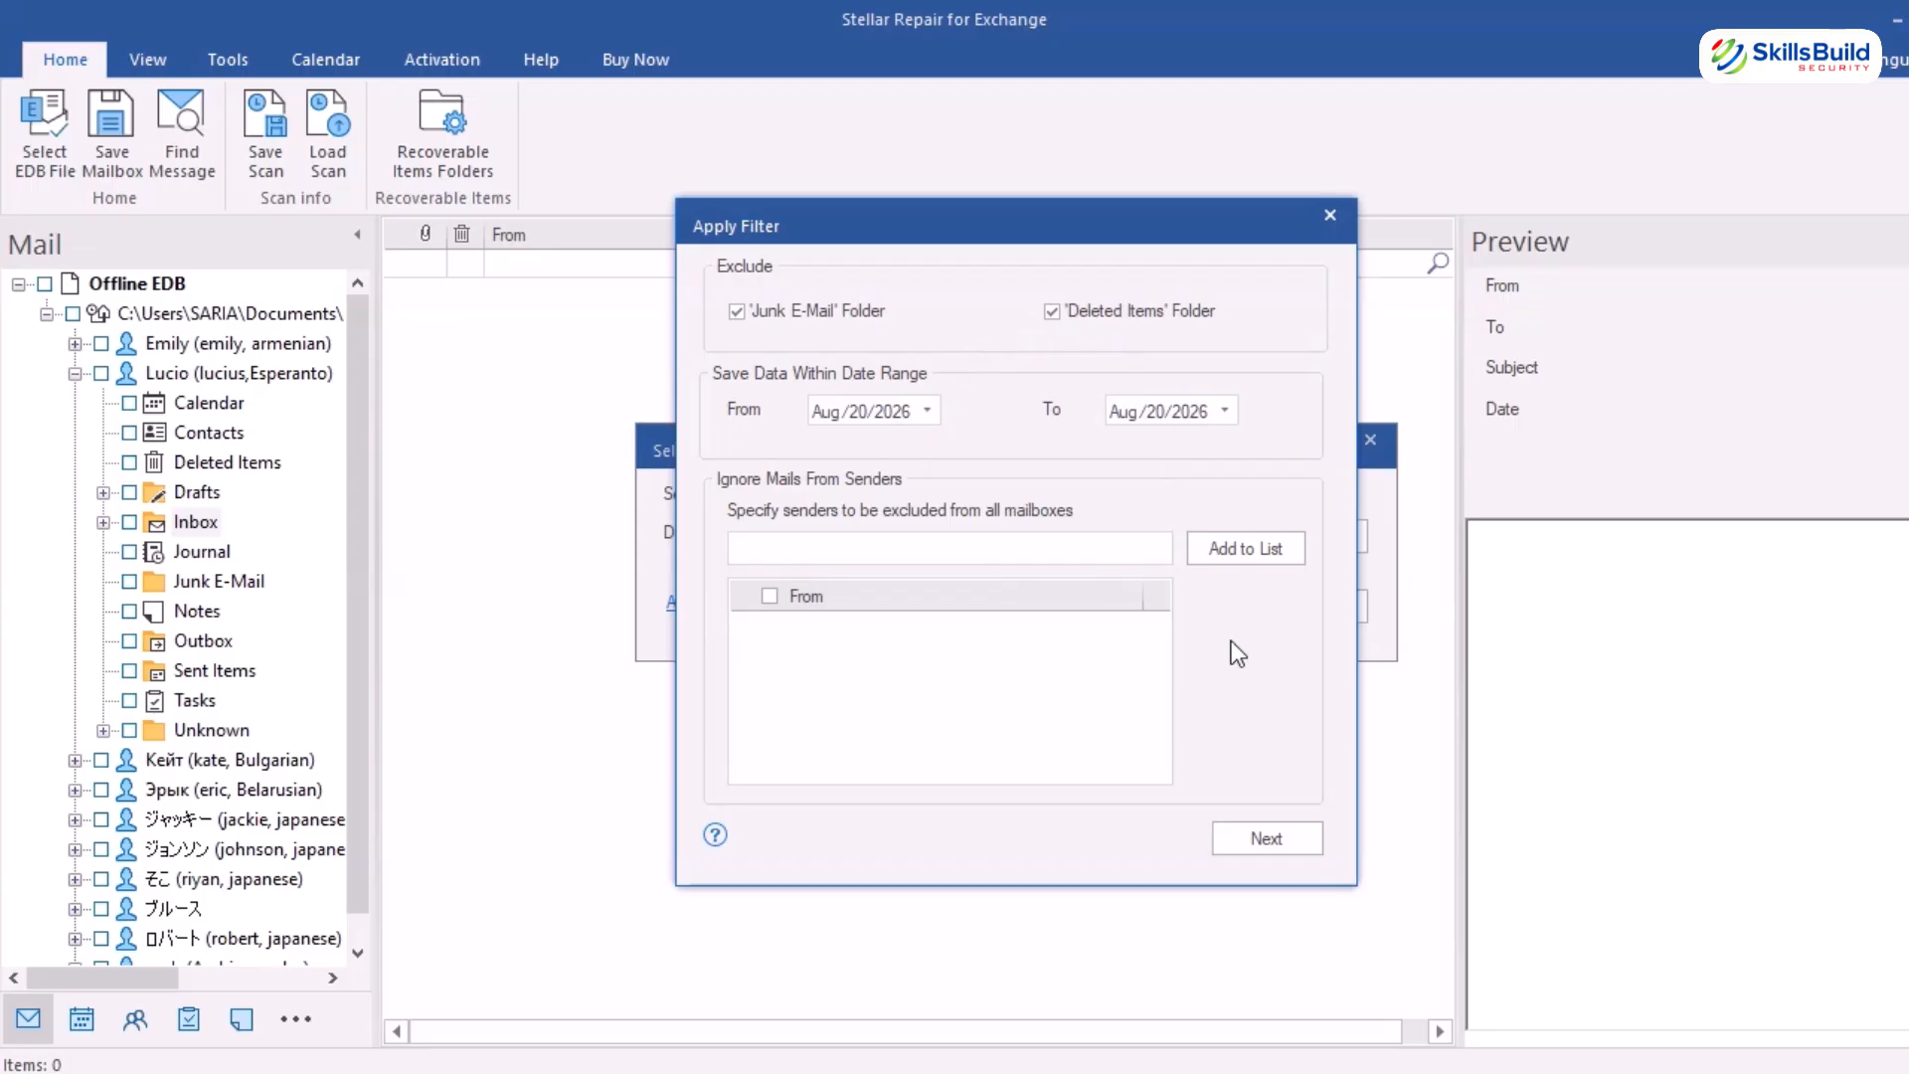
{"action": "left_click", "coordinate": [1333, 217]}
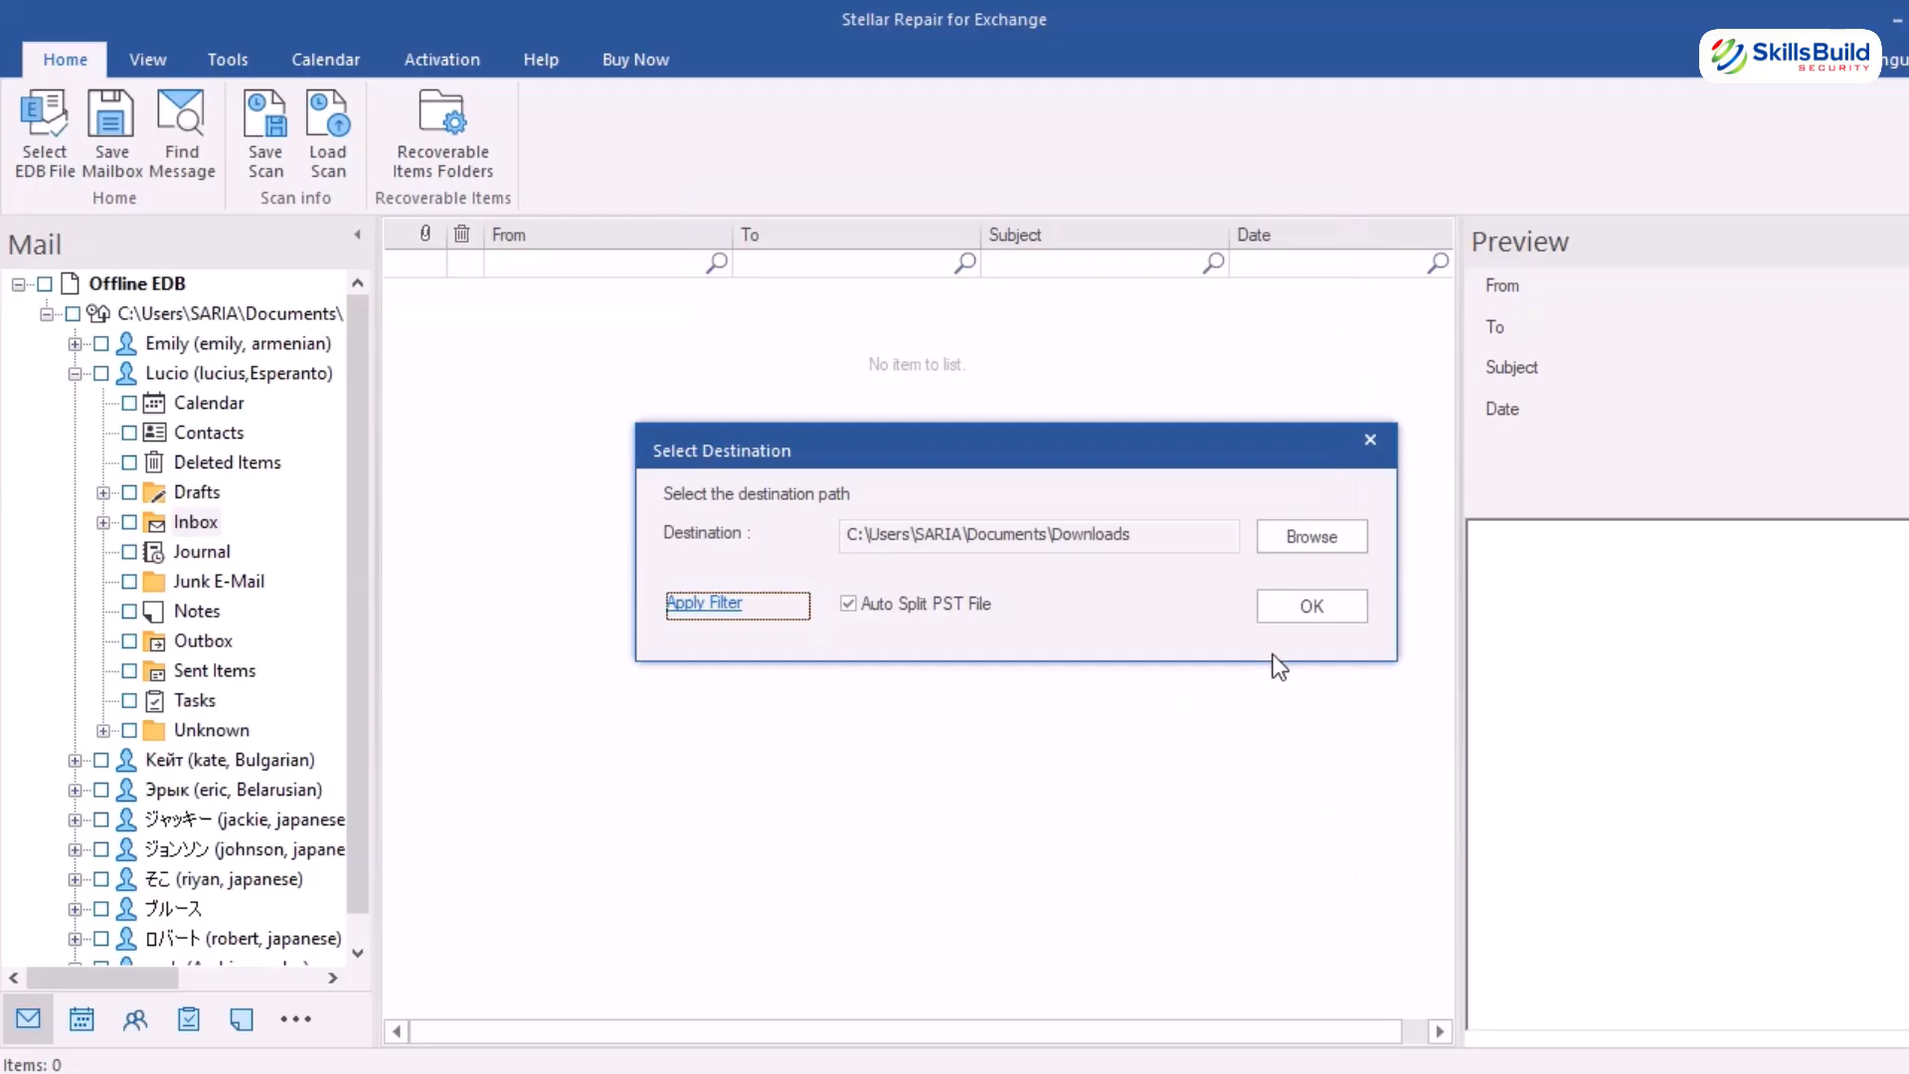
{"action": "left_click", "coordinate": [1295, 616]}
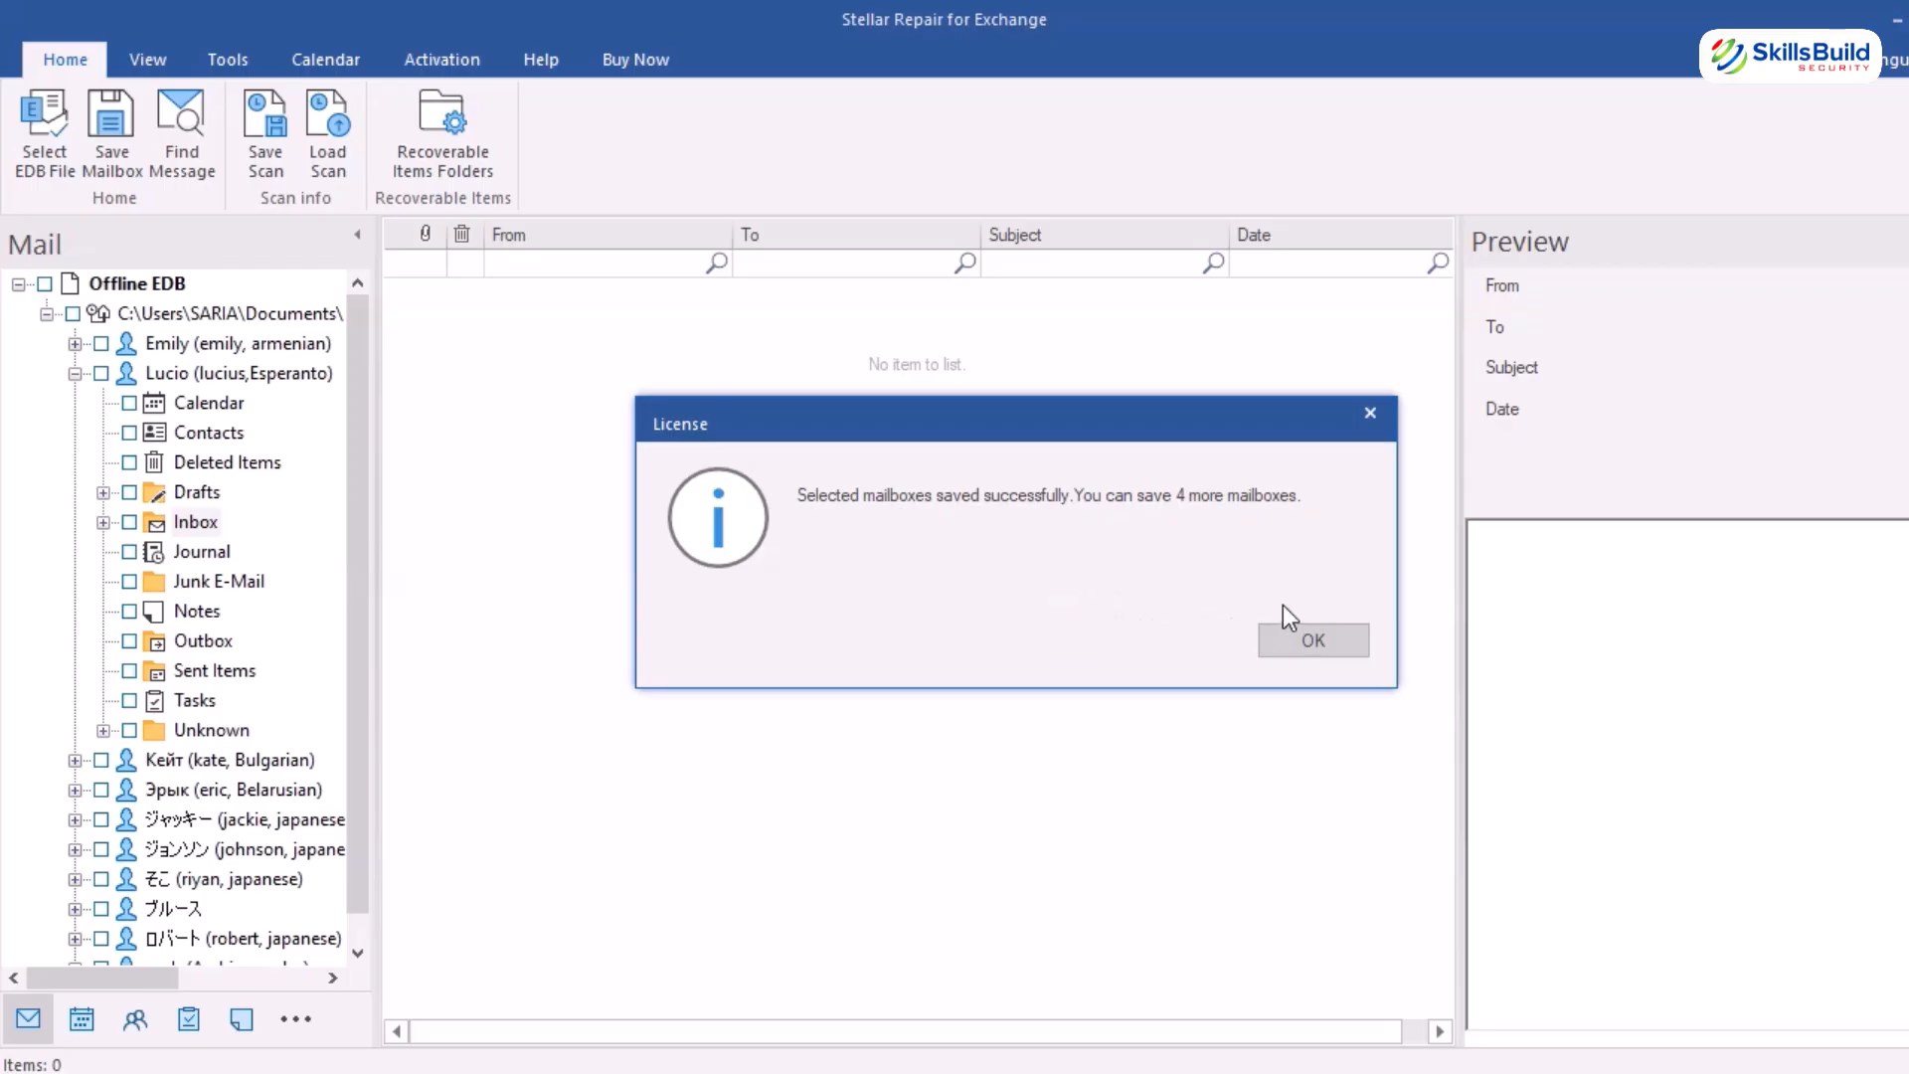
{"action": "left_click", "coordinate": [1283, 633]}
{"action": "left_click", "coordinate": [900, 617]}
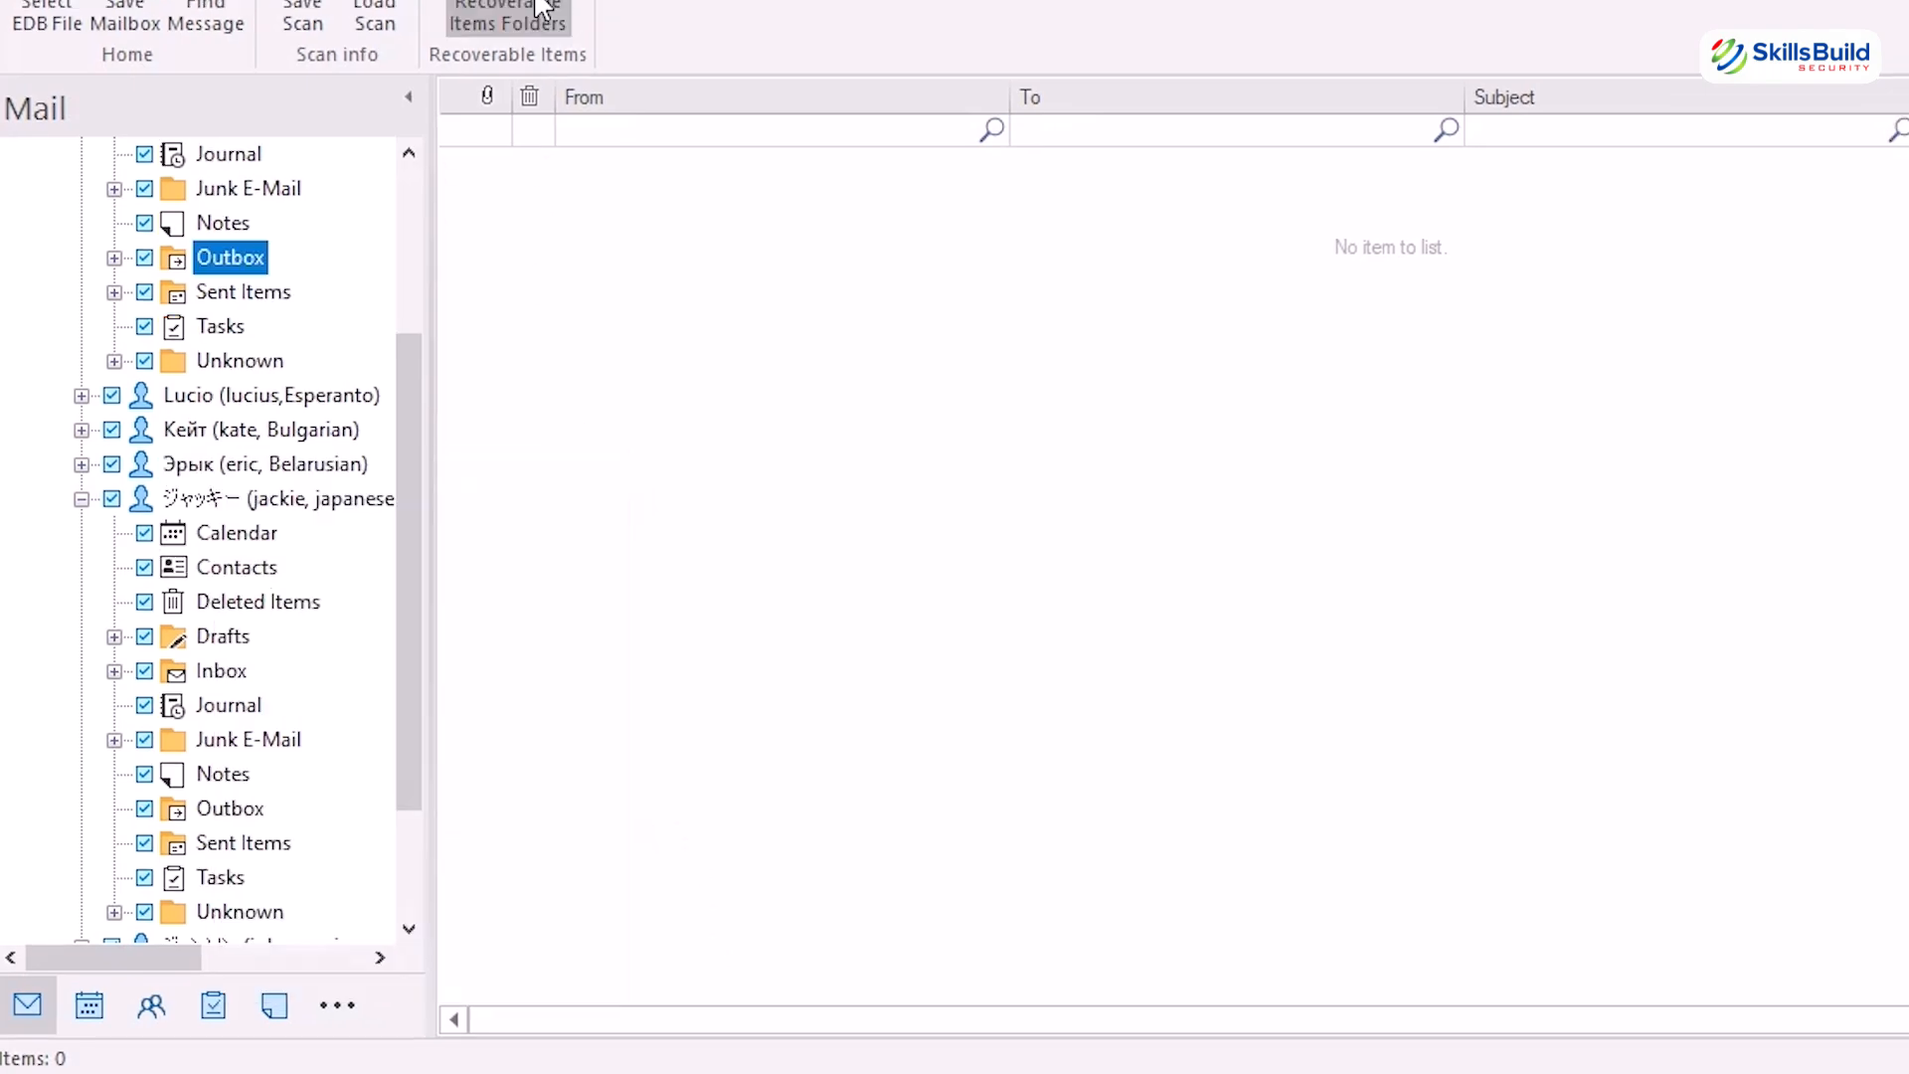
Request a Recoverable Items Folders rescan and dismiss its confirmation, and start an Extensive Scan of the EDB file.
{"action": "left_click", "coordinate": [512, 12]}
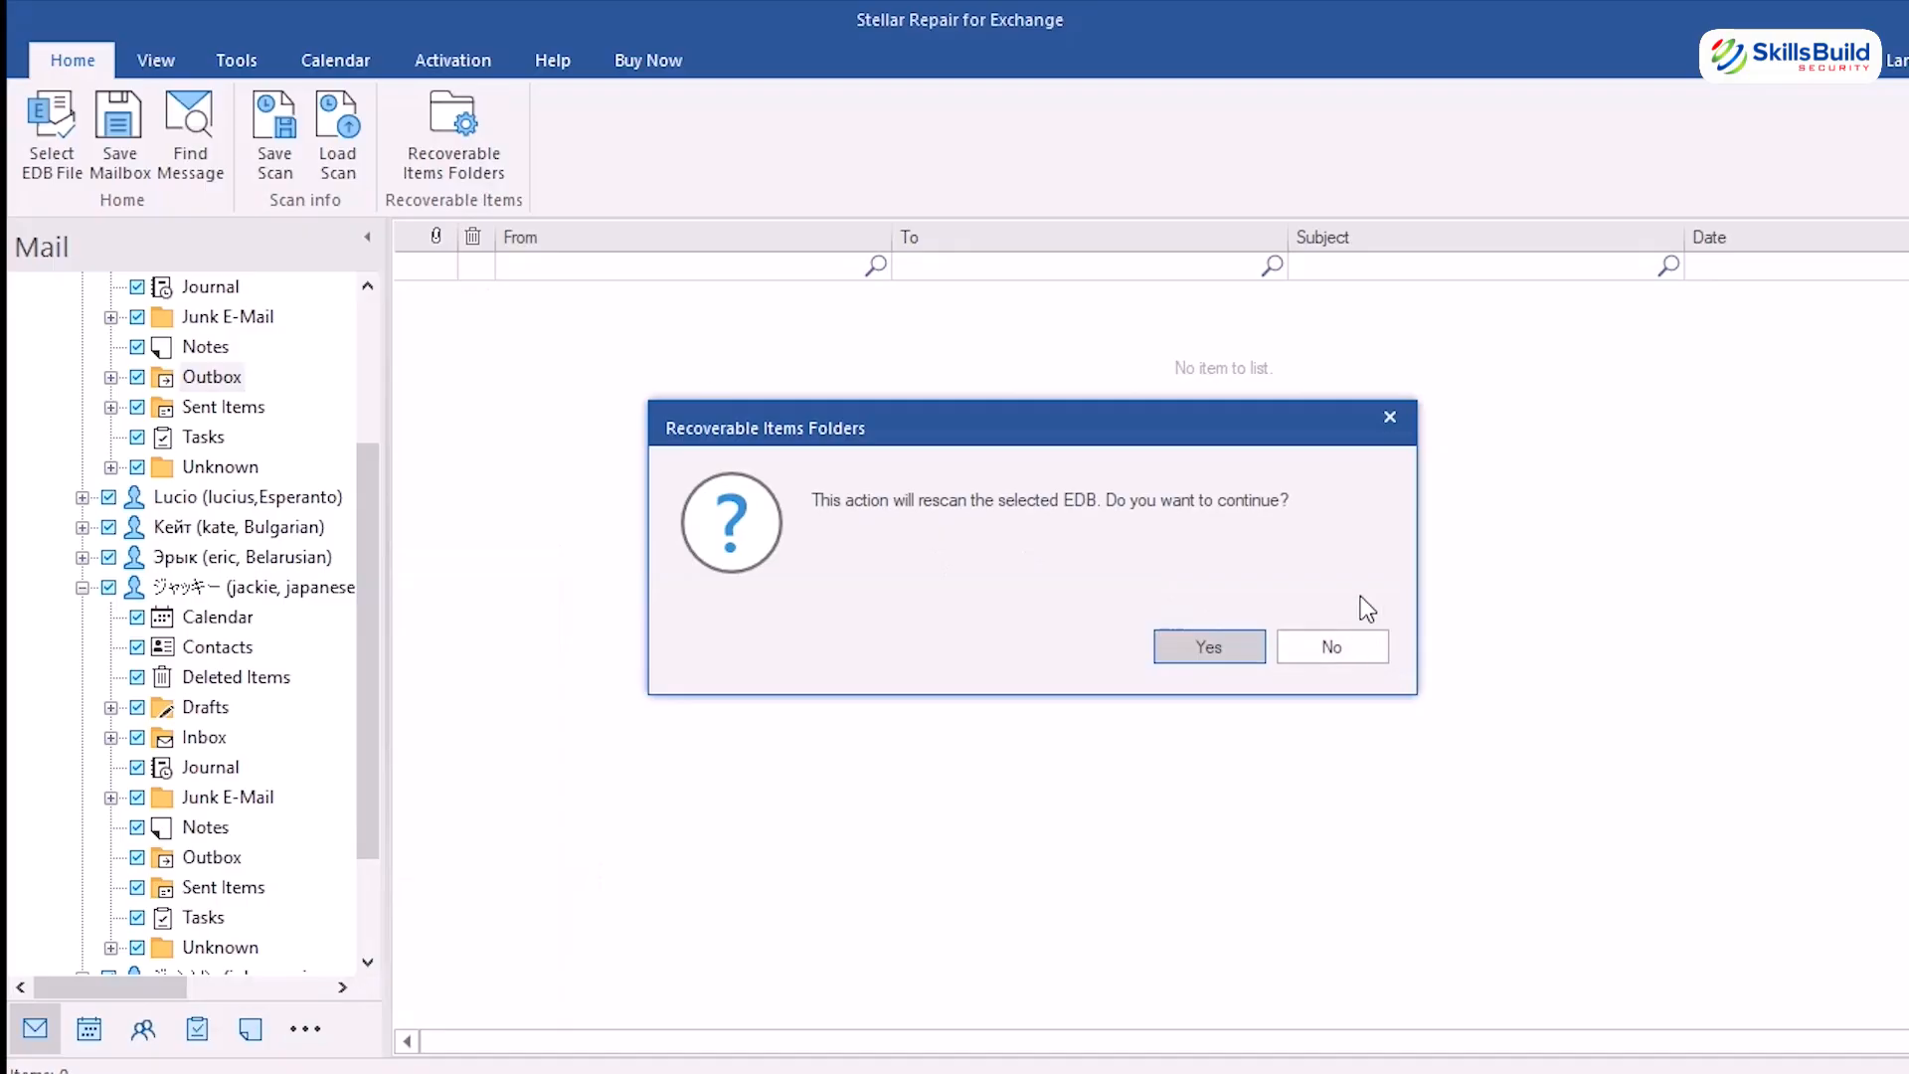
{"action": "left_click", "coordinate": [1390, 417]}
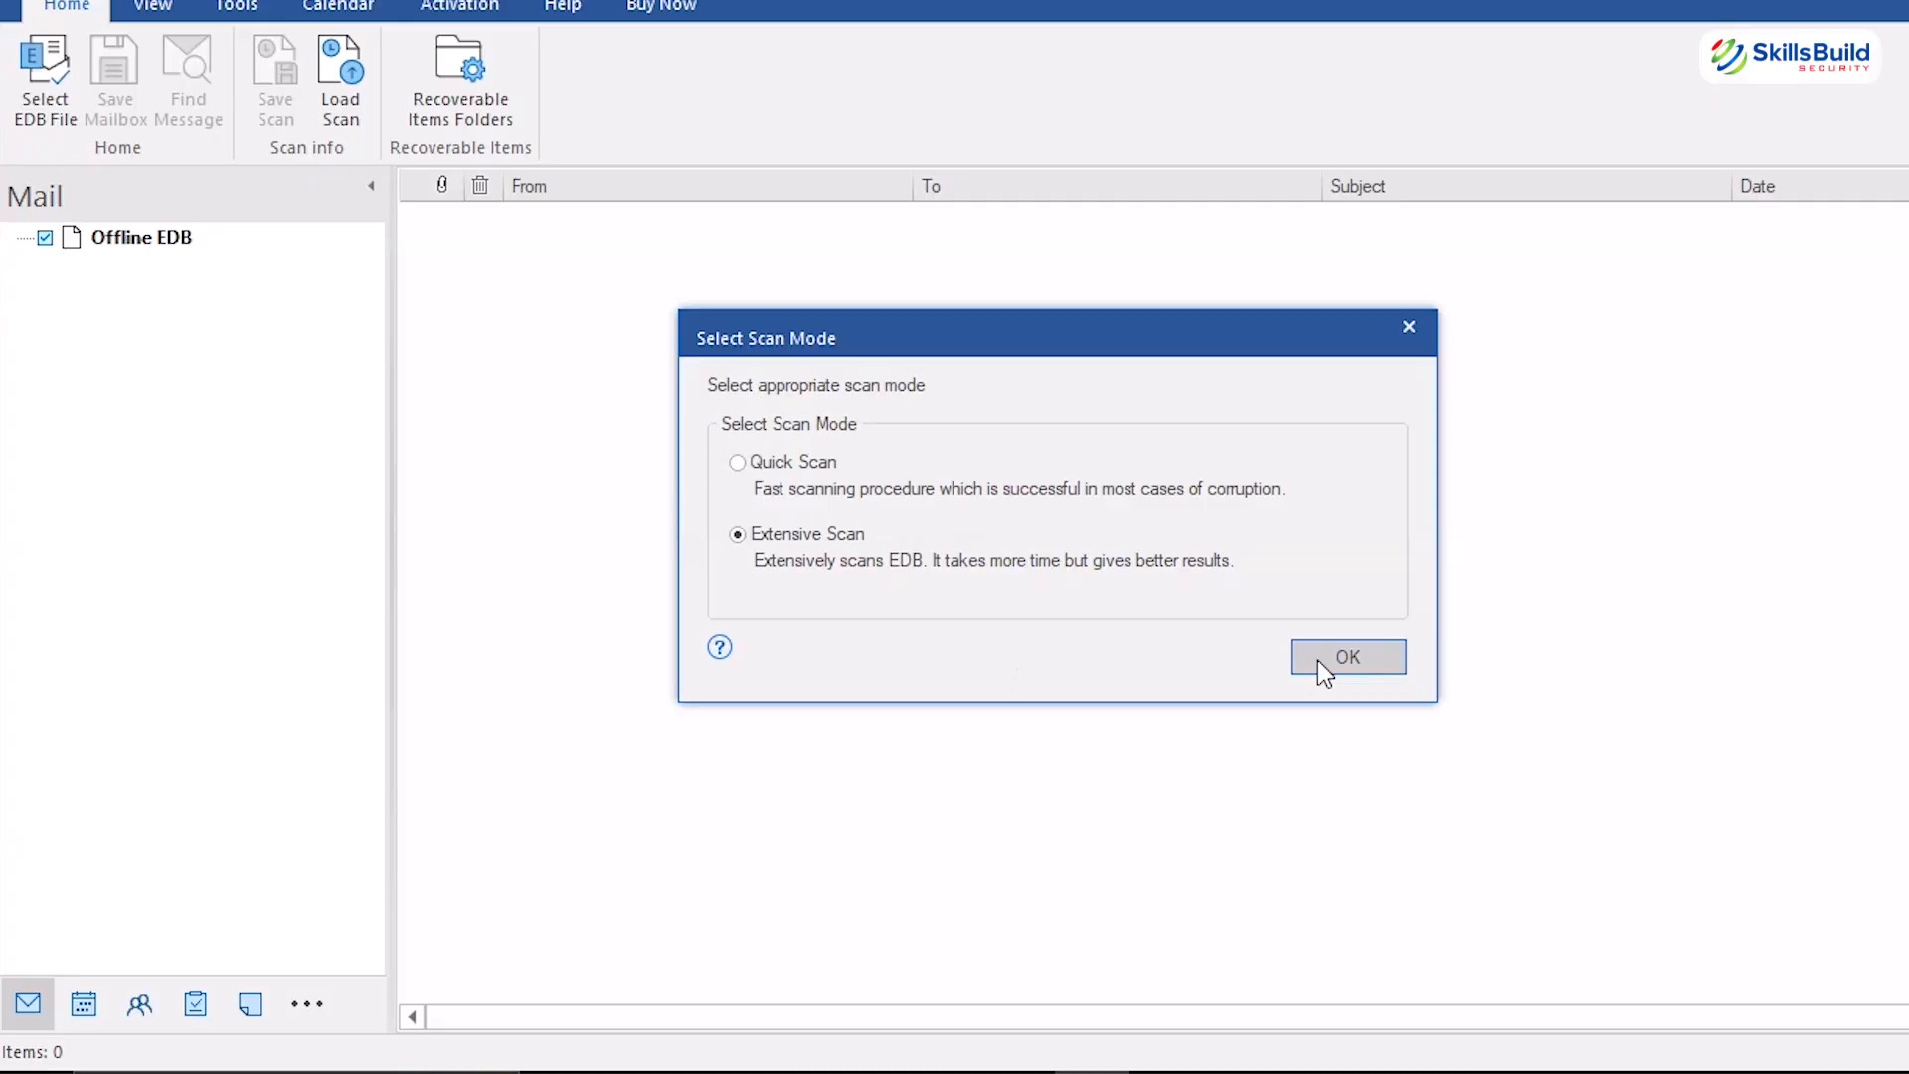
{"action": "left_click", "coordinate": [1317, 660]}
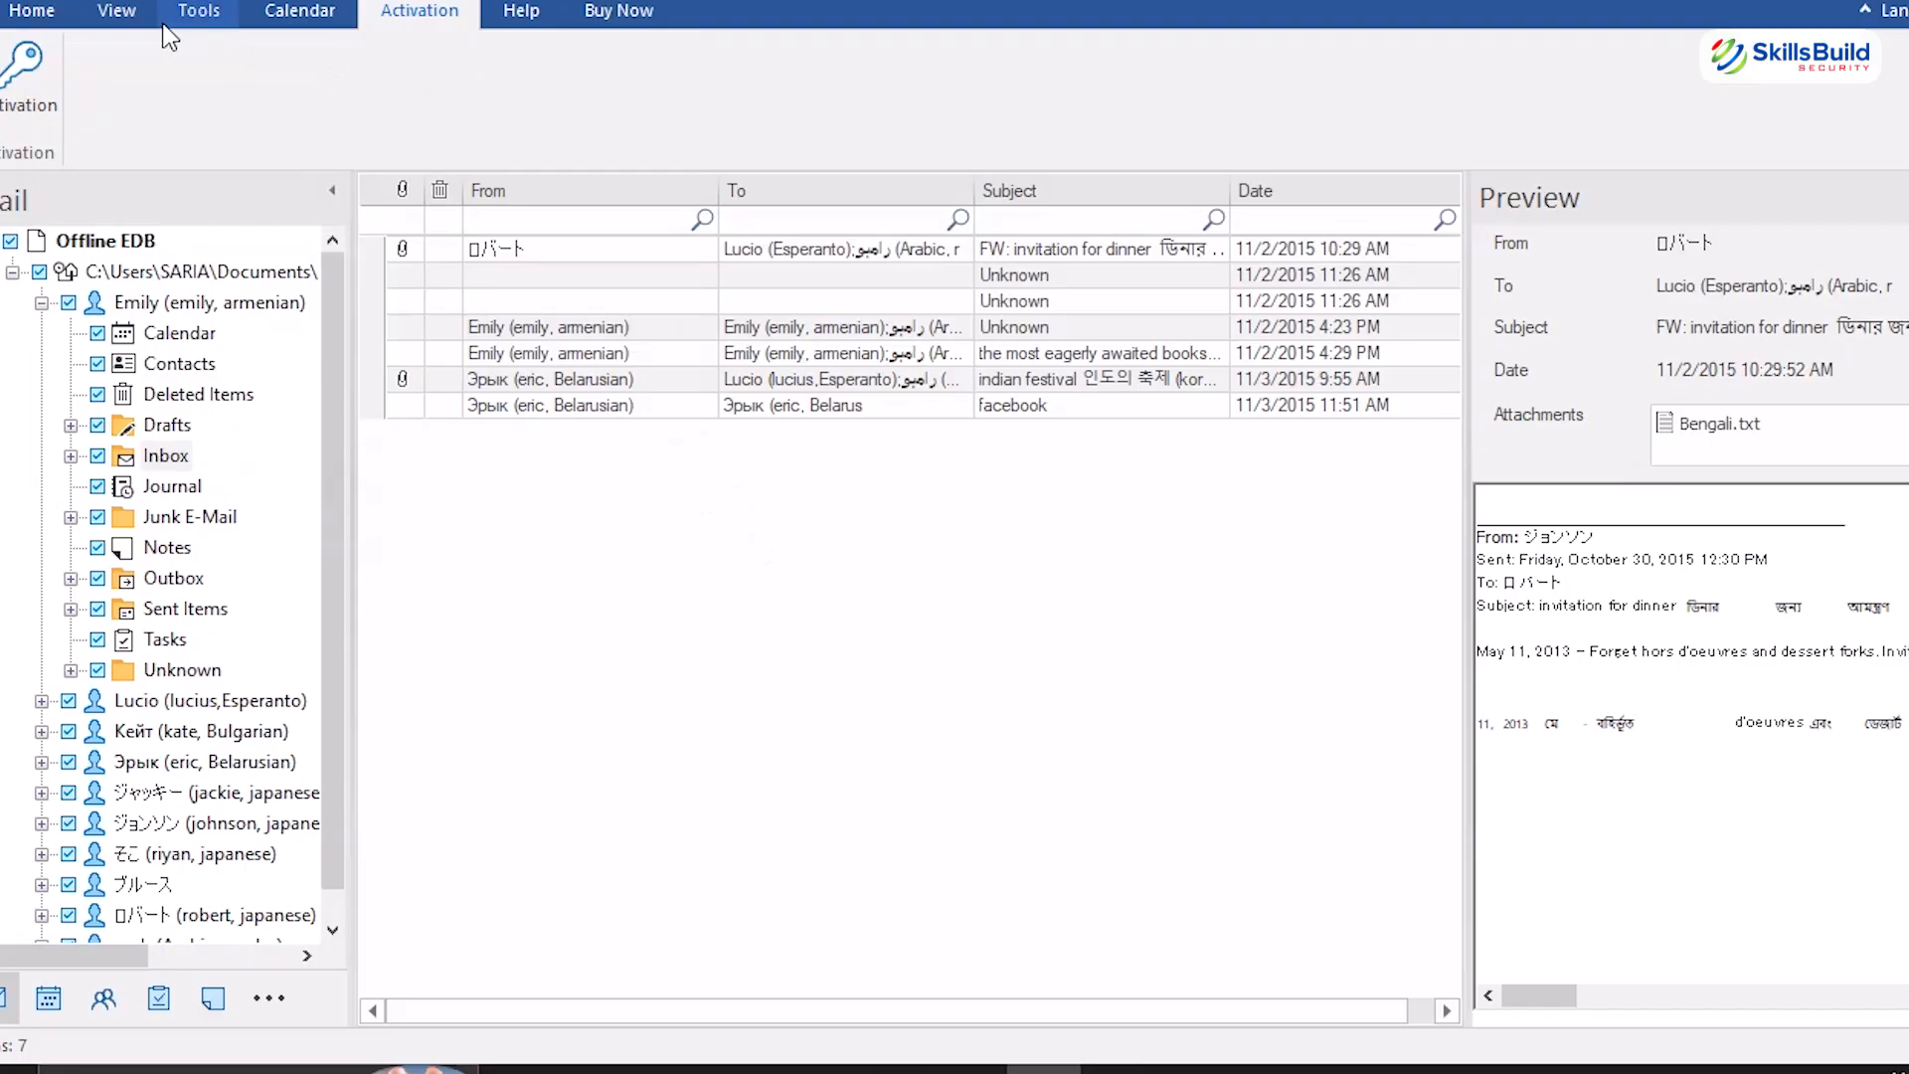
{"action": "left_click", "coordinate": [198, 12]}
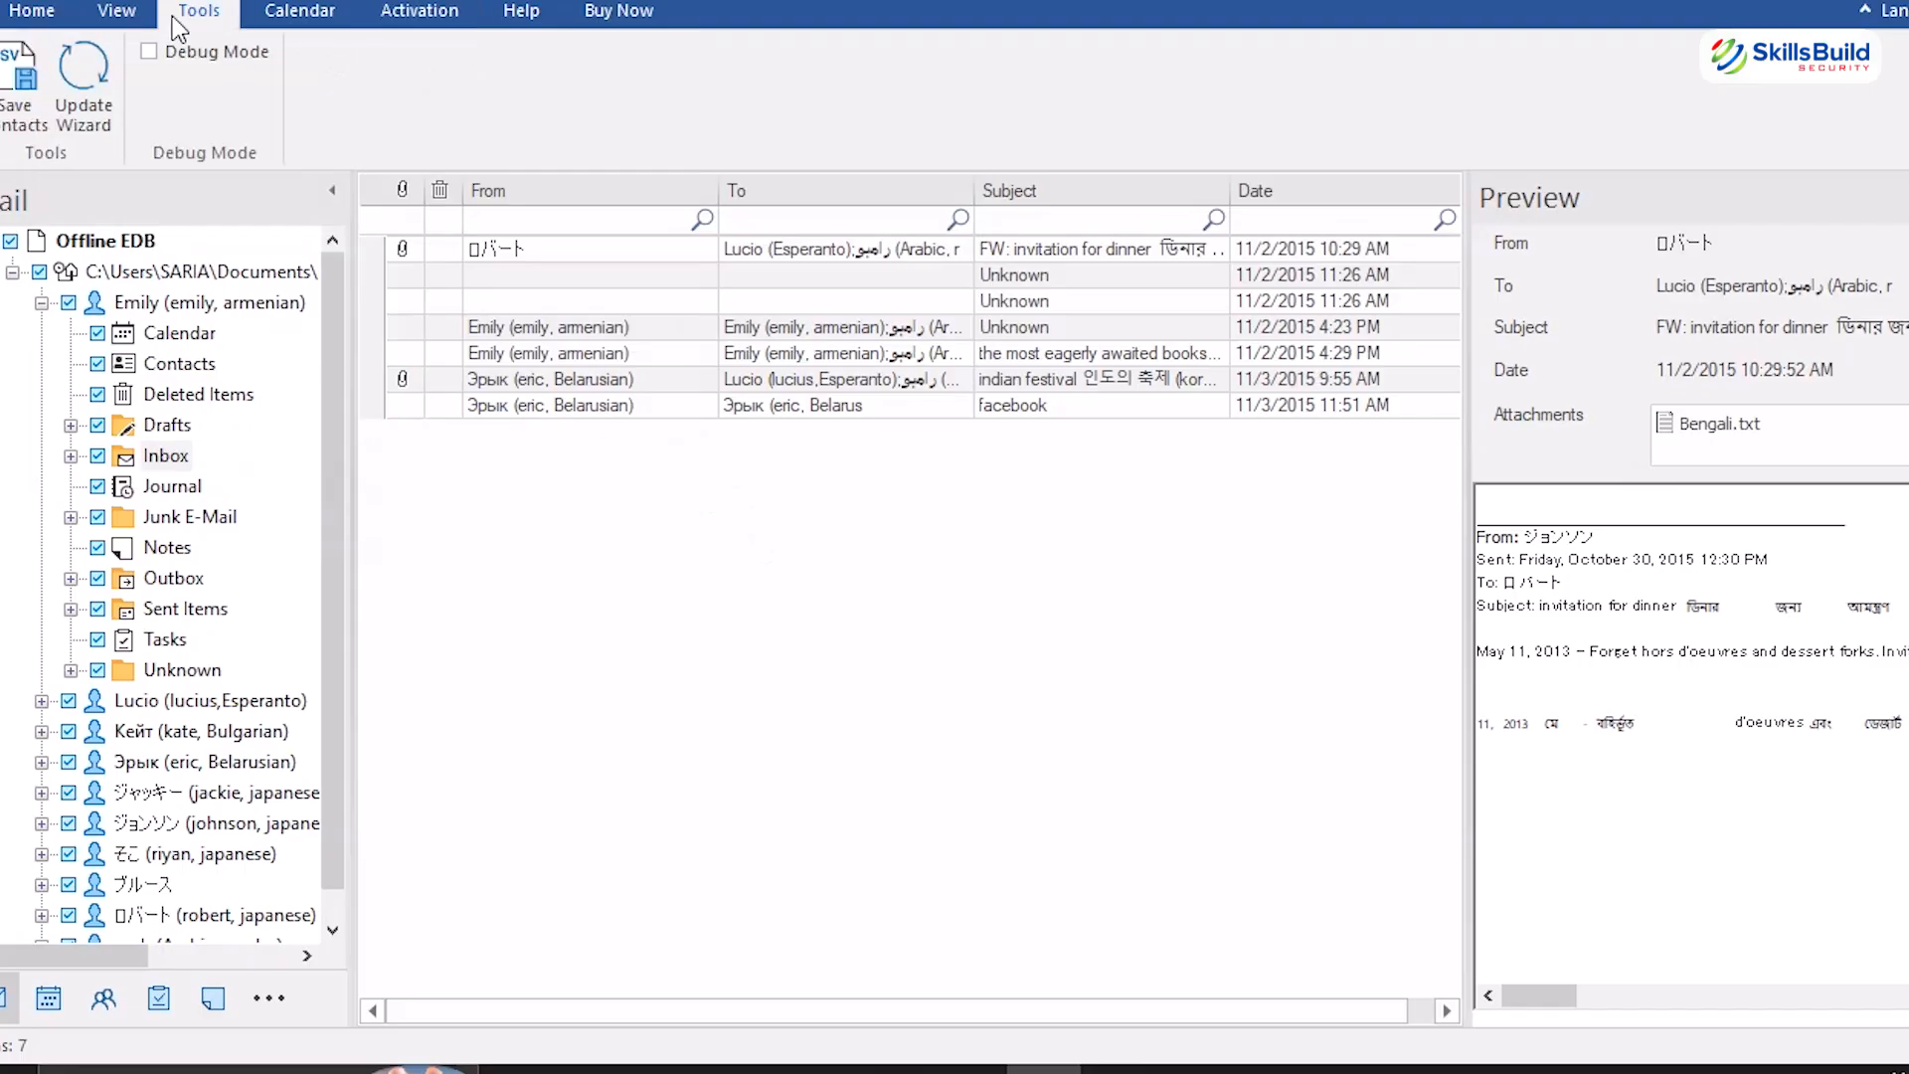
{"action": "left_click", "coordinate": [116, 14]}
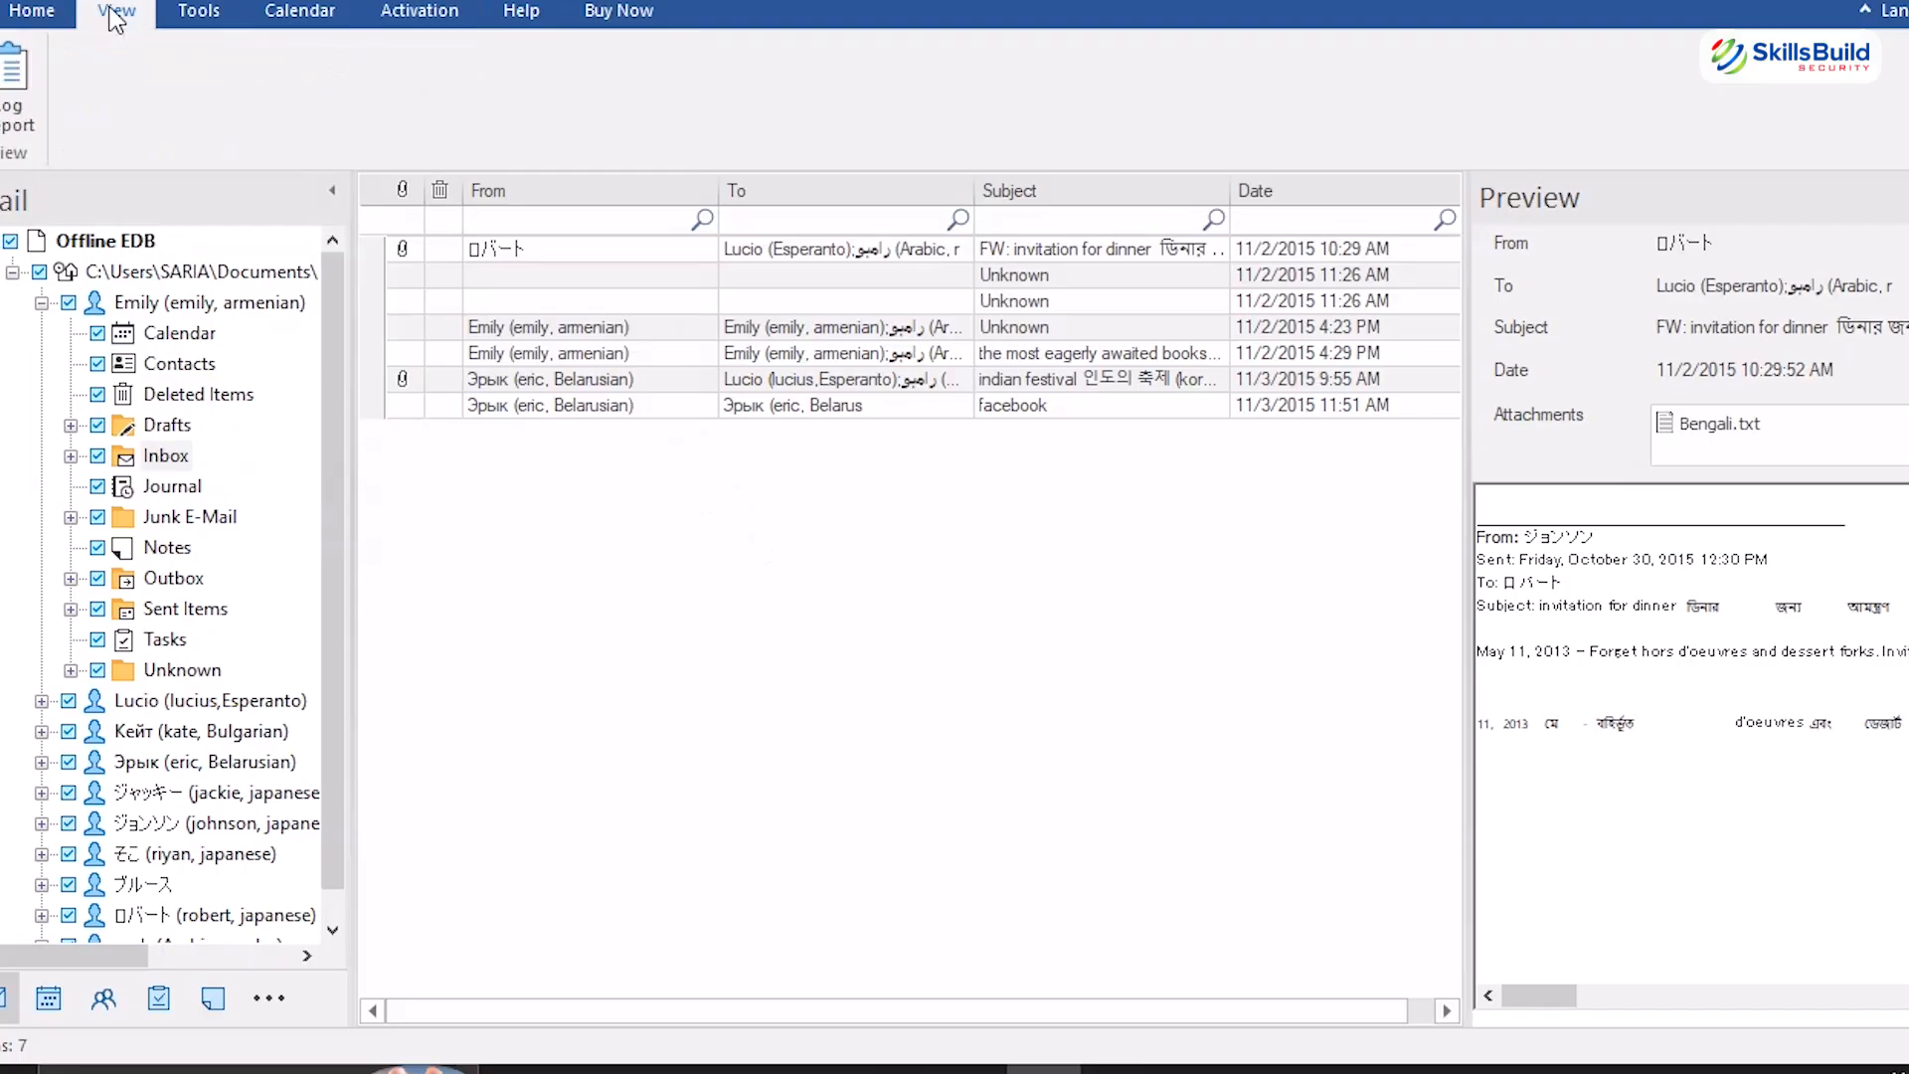
{"action": "left_click", "coordinate": [36, 12]}
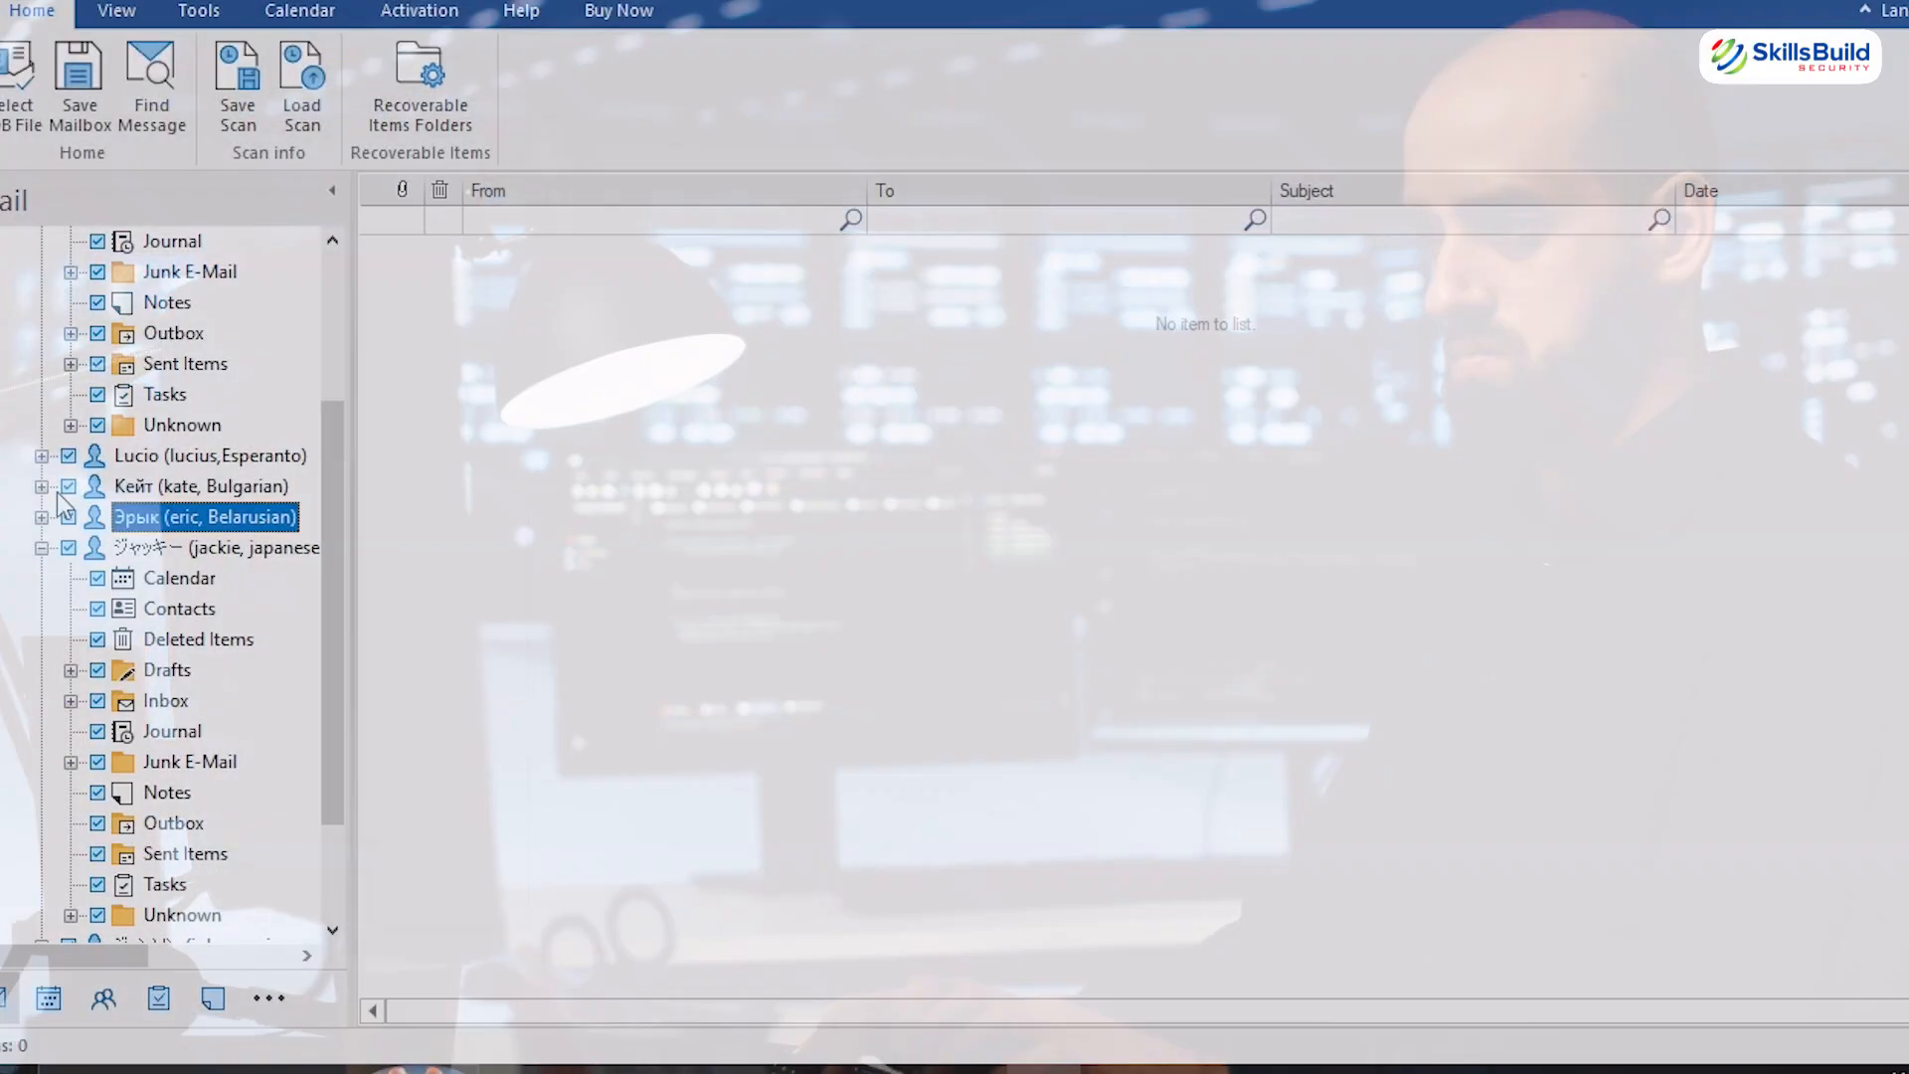
View the first mailbox's Junk E-Mail and Outbox folders.
{"action": "scroll", "coordinate": [139, 487], "scroll_direction": "up", "scroll_amount": 2}
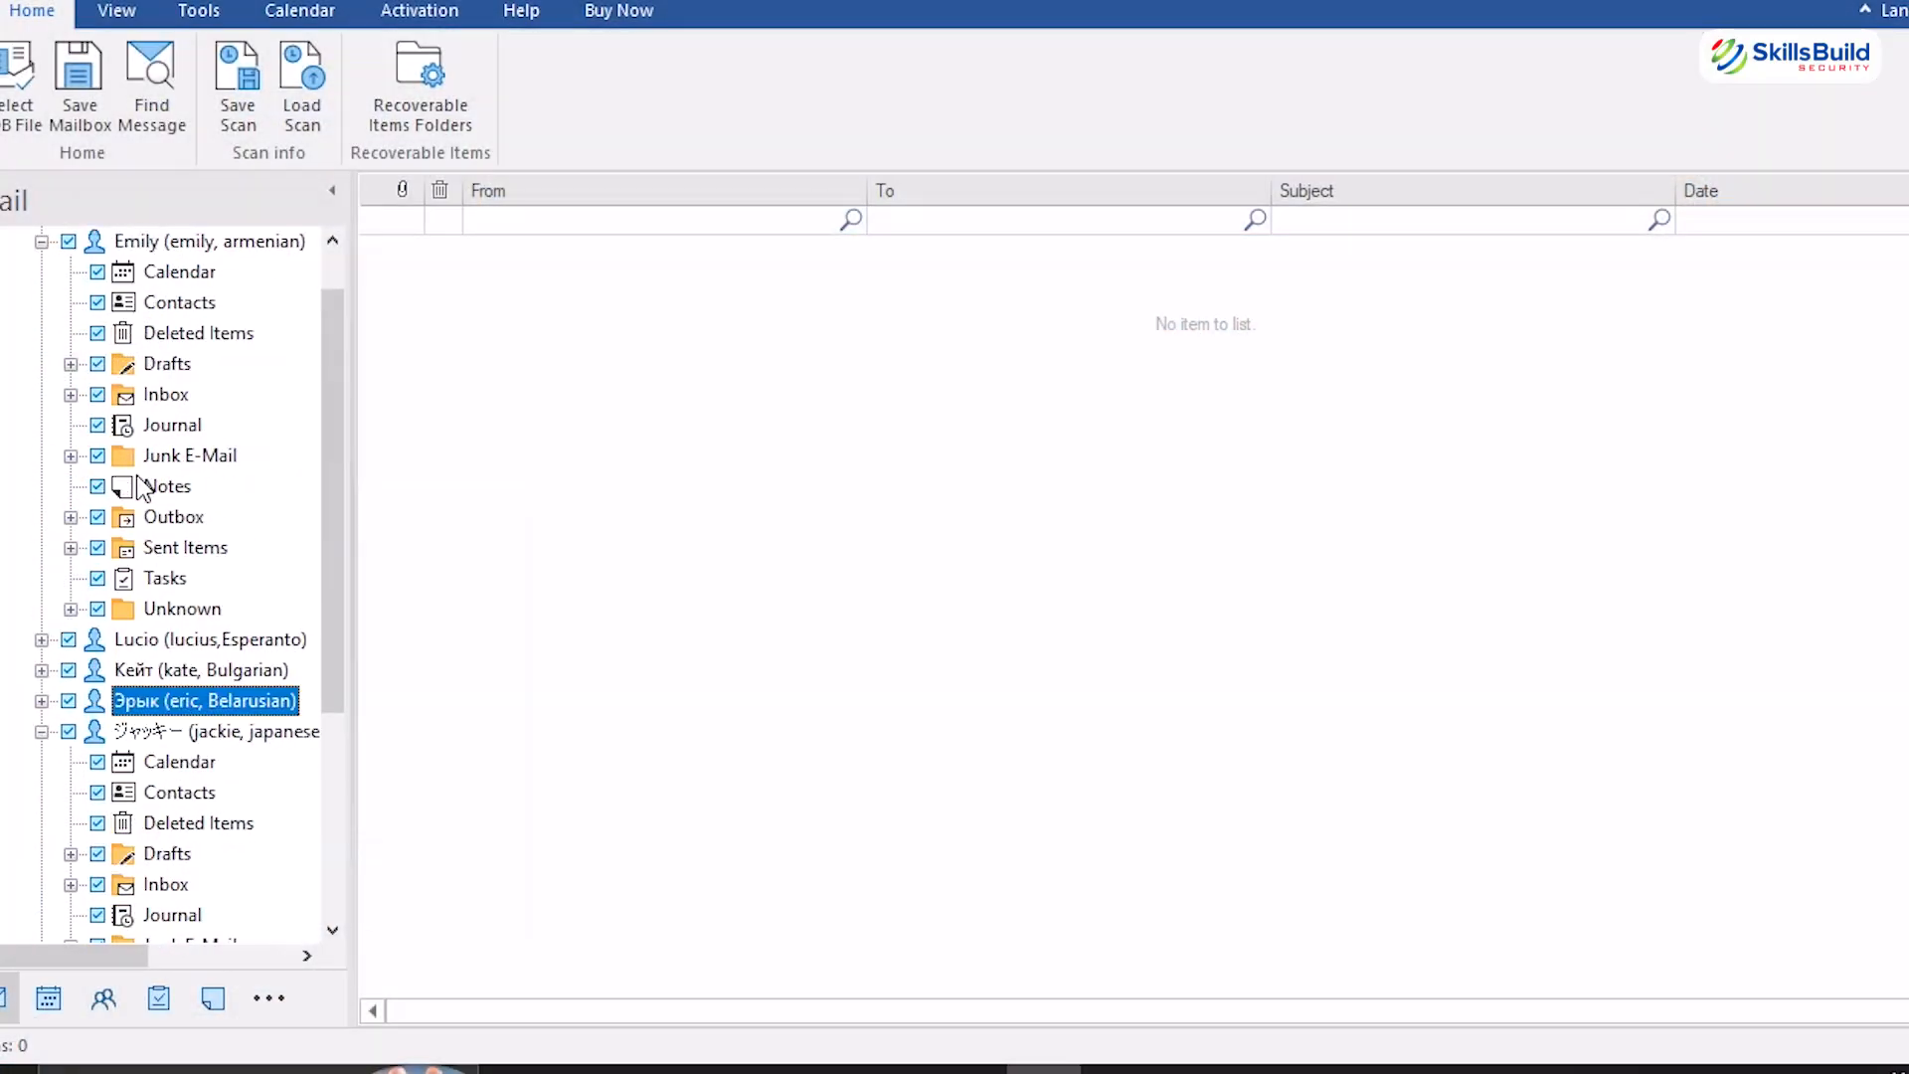
{"action": "left_click", "coordinate": [163, 456]}
{"action": "left_click", "coordinate": [165, 518]}
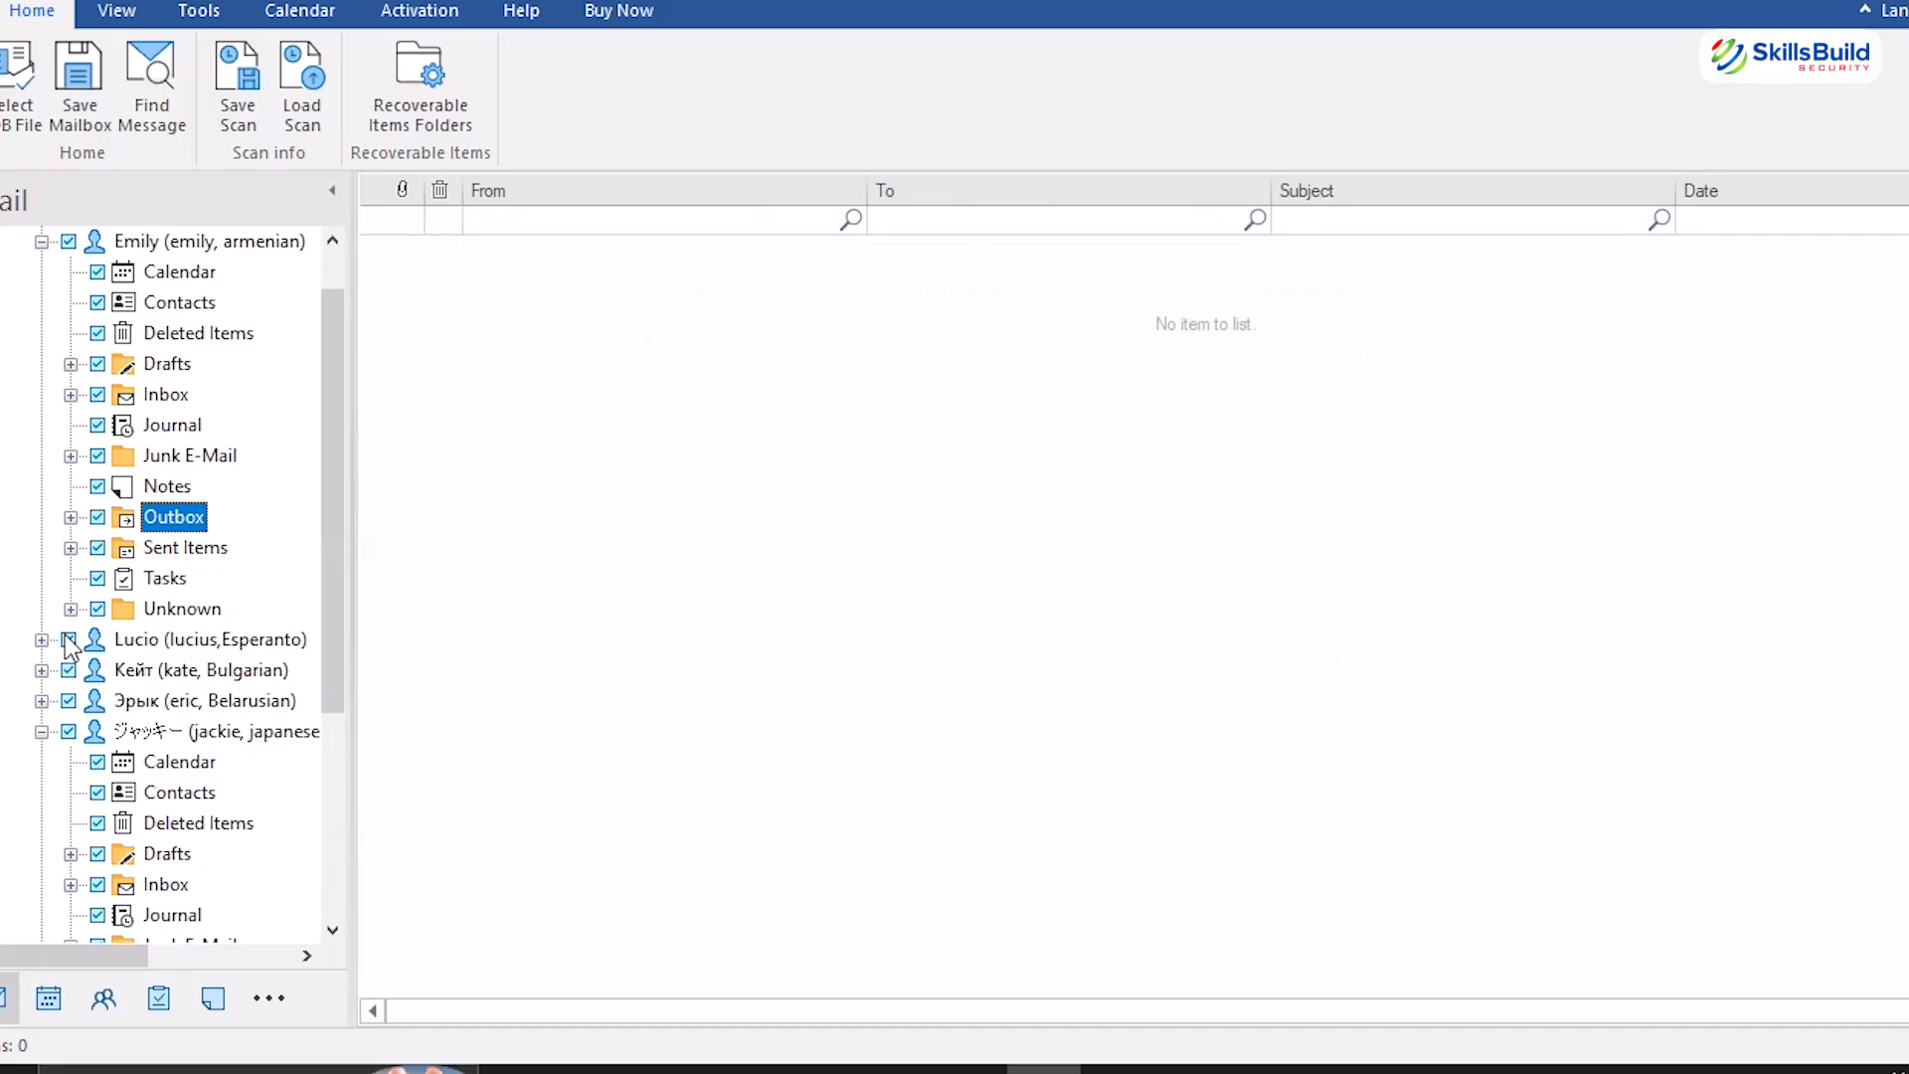
{"action": "scroll", "coordinate": [69, 644], "scroll_direction": "up", "scroll_amount": 1}
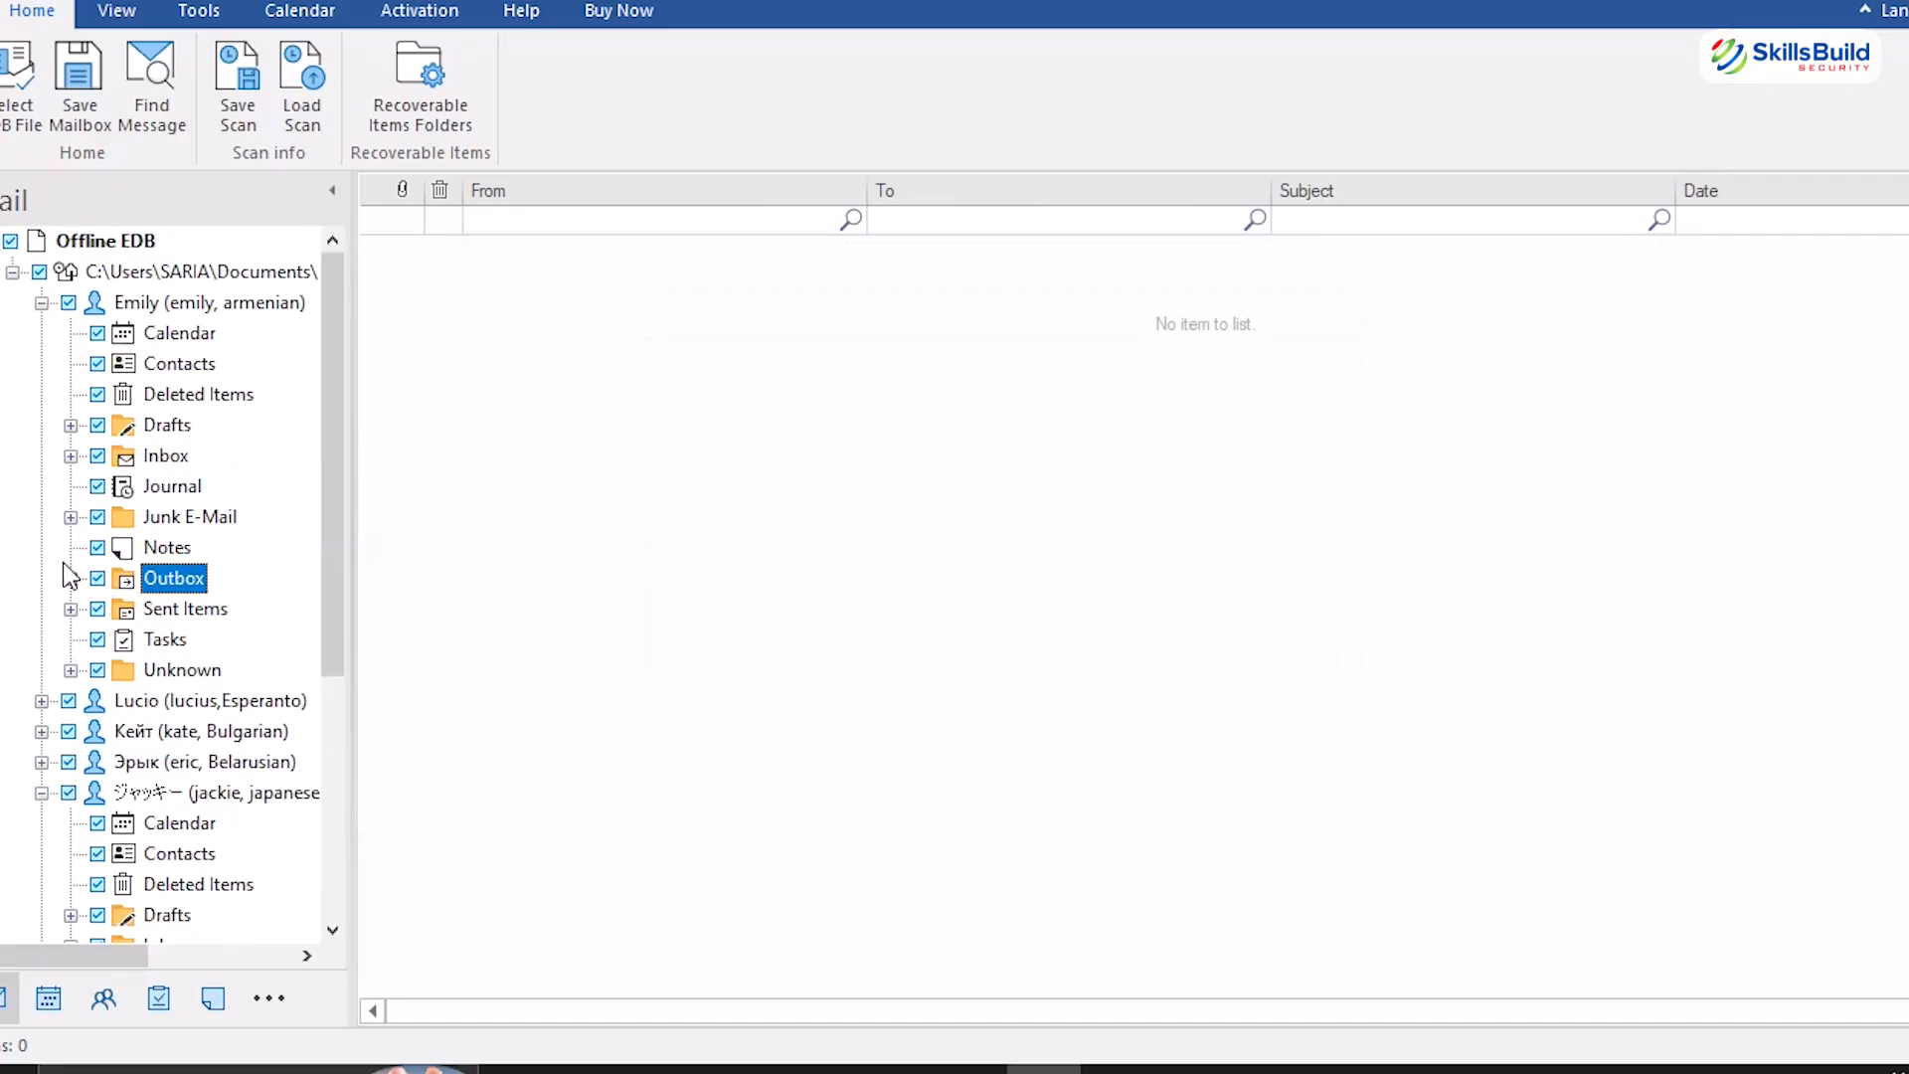
Deselect all mailboxes and folders of the EDB file at once.
{"action": "left_click", "coordinate": [40, 271]}
{"action": "scroll", "coordinate": [105, 462], "scroll_direction": "down", "scroll_amount": 2}
{"action": "scroll", "coordinate": [107, 465], "scroll_direction": "down", "scroll_amount": 2}
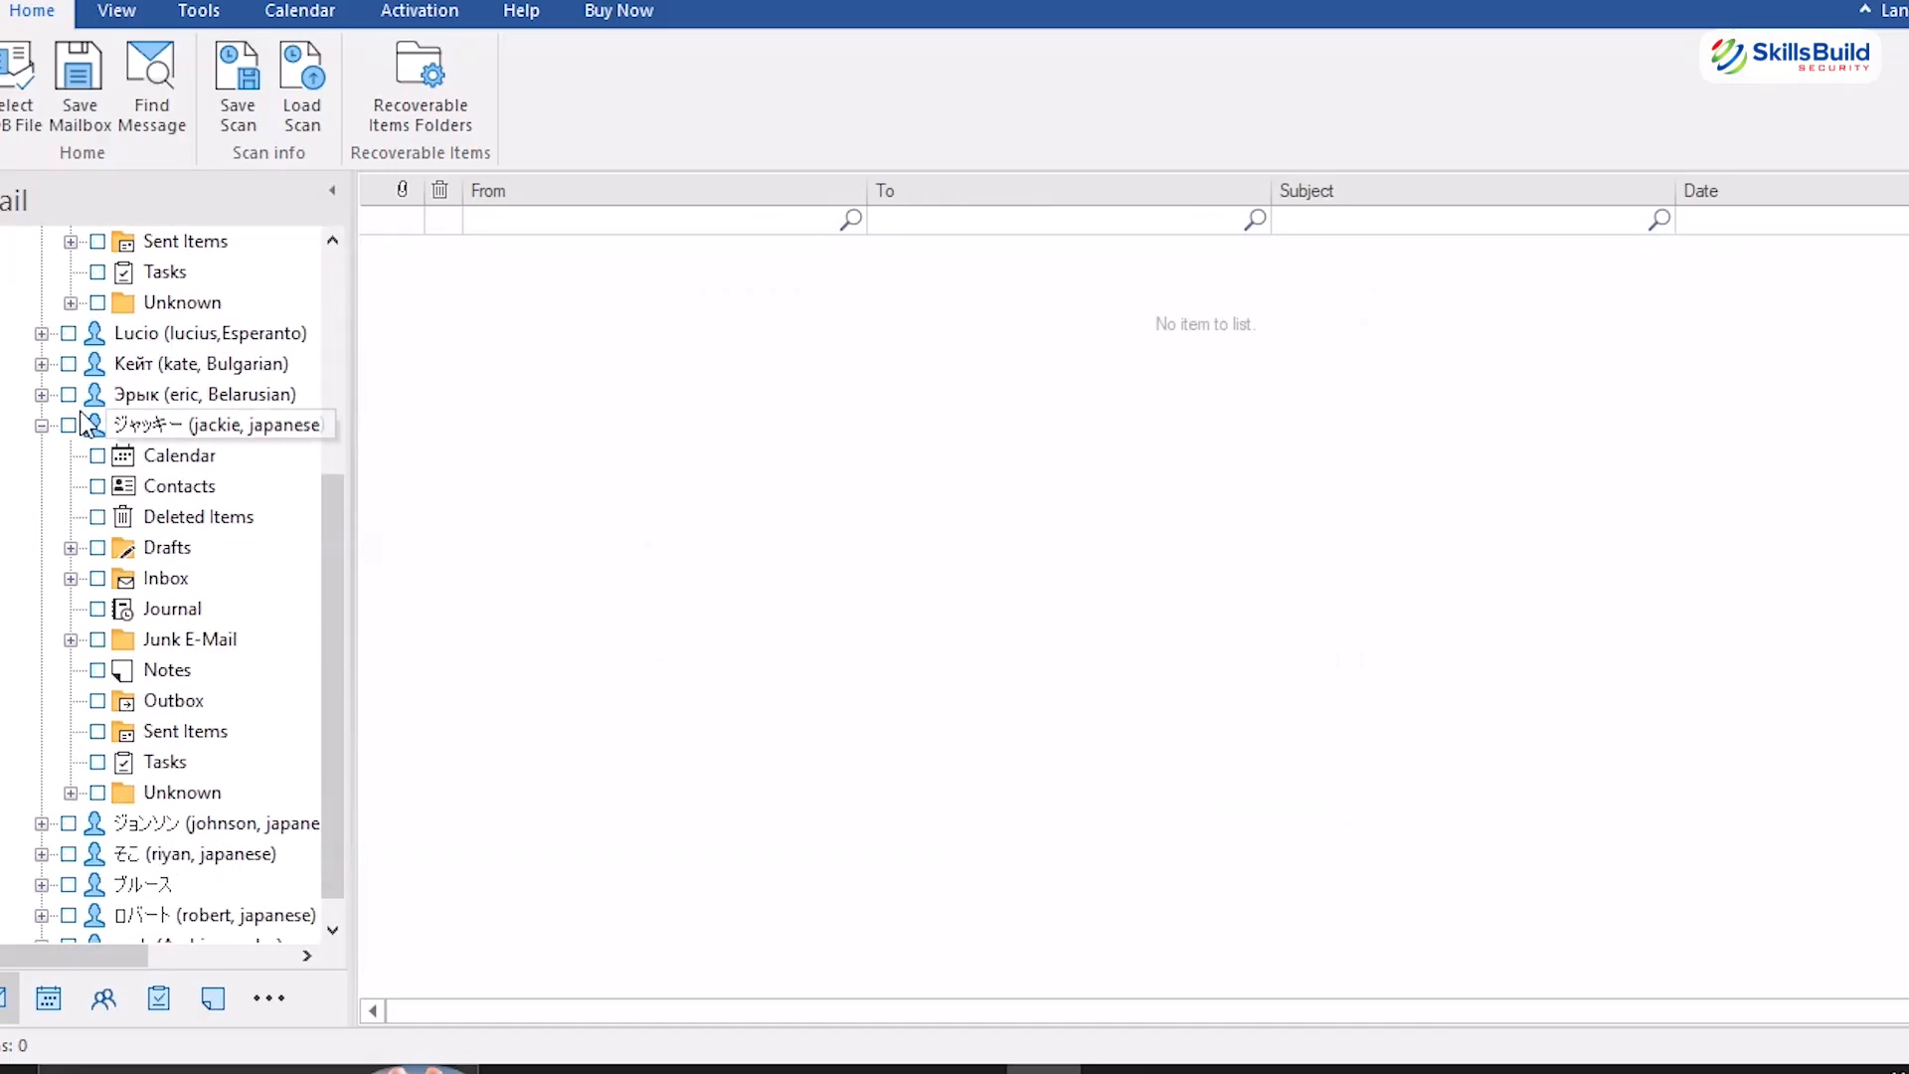
Look over the fourth mailbox's save and export formats and the Save Scan Information settings without saving anything.
{"action": "right_click", "coordinate": [131, 401]}
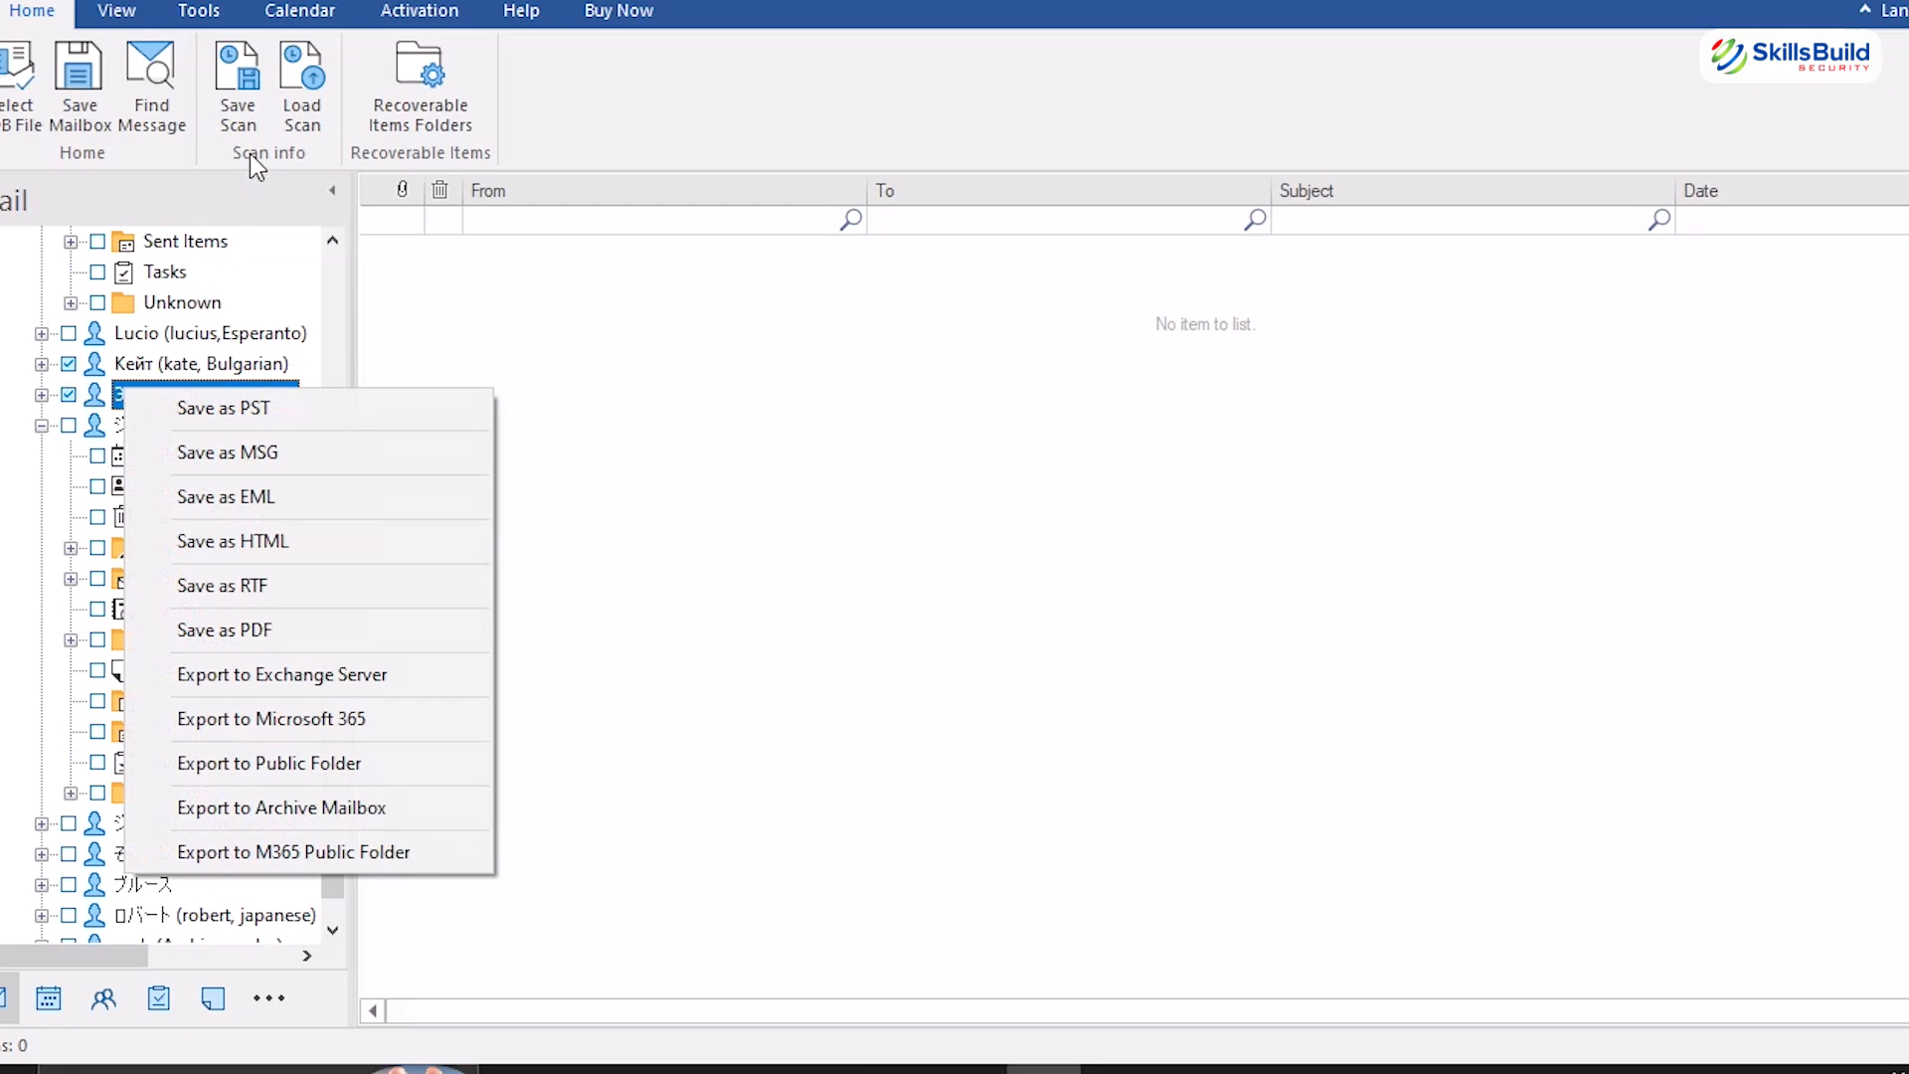
{"action": "left_click", "coordinate": [247, 97]}
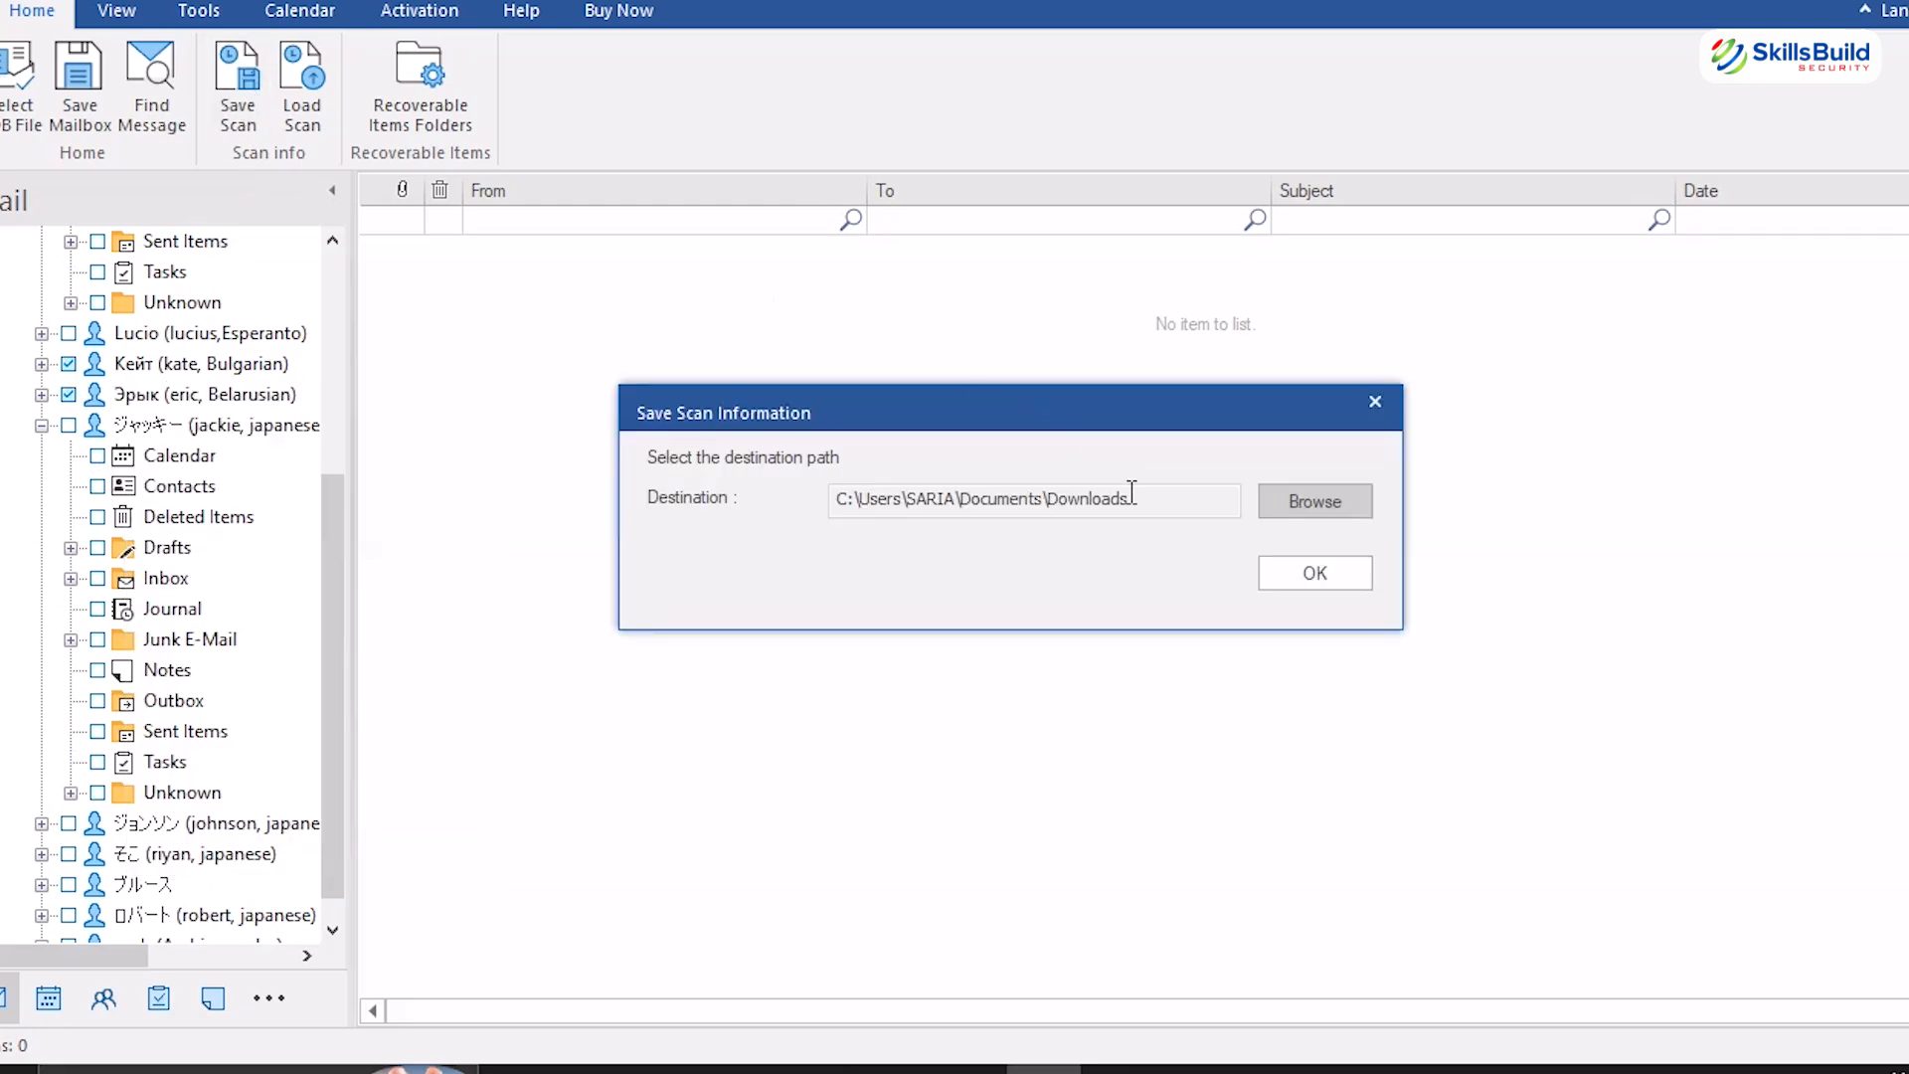
{"action": "left_click", "coordinate": [1376, 402]}
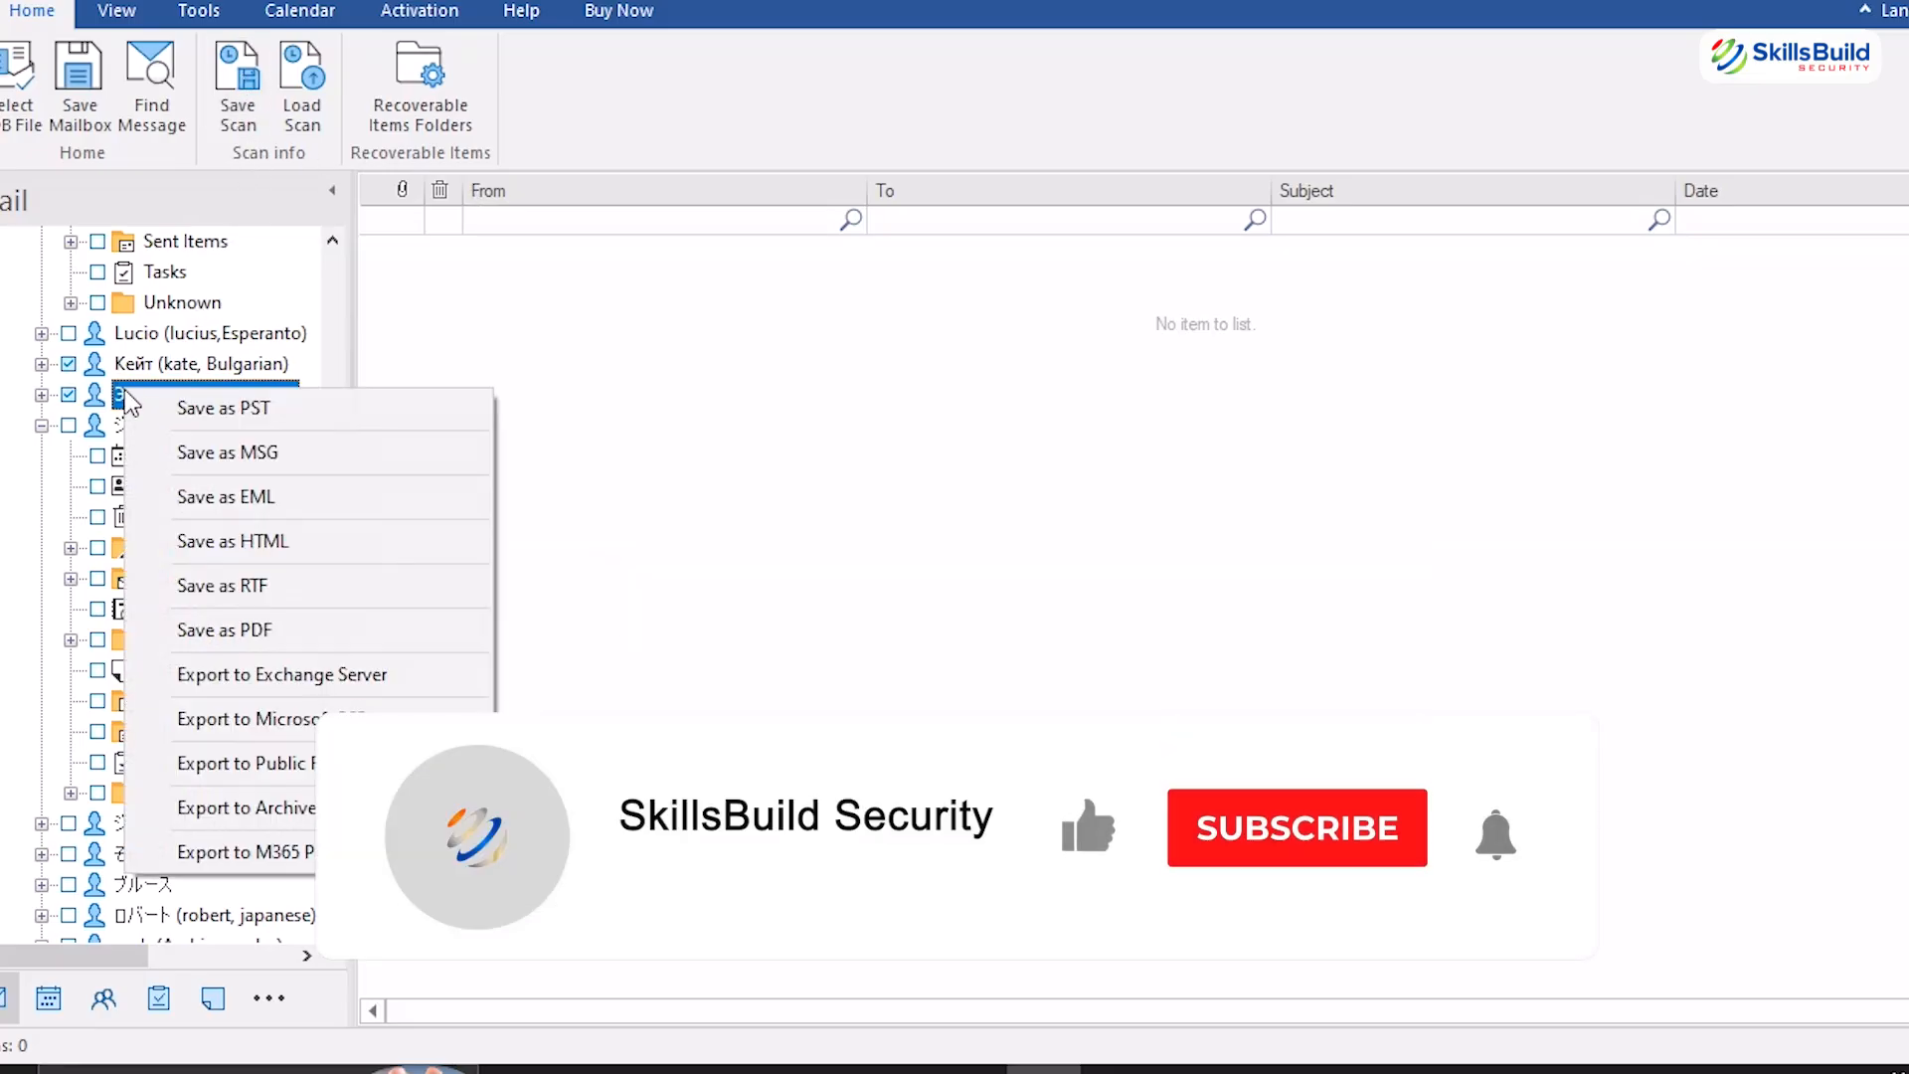
Deselect the third and fourth mailboxes.
{"action": "left_click", "coordinate": [69, 395]}
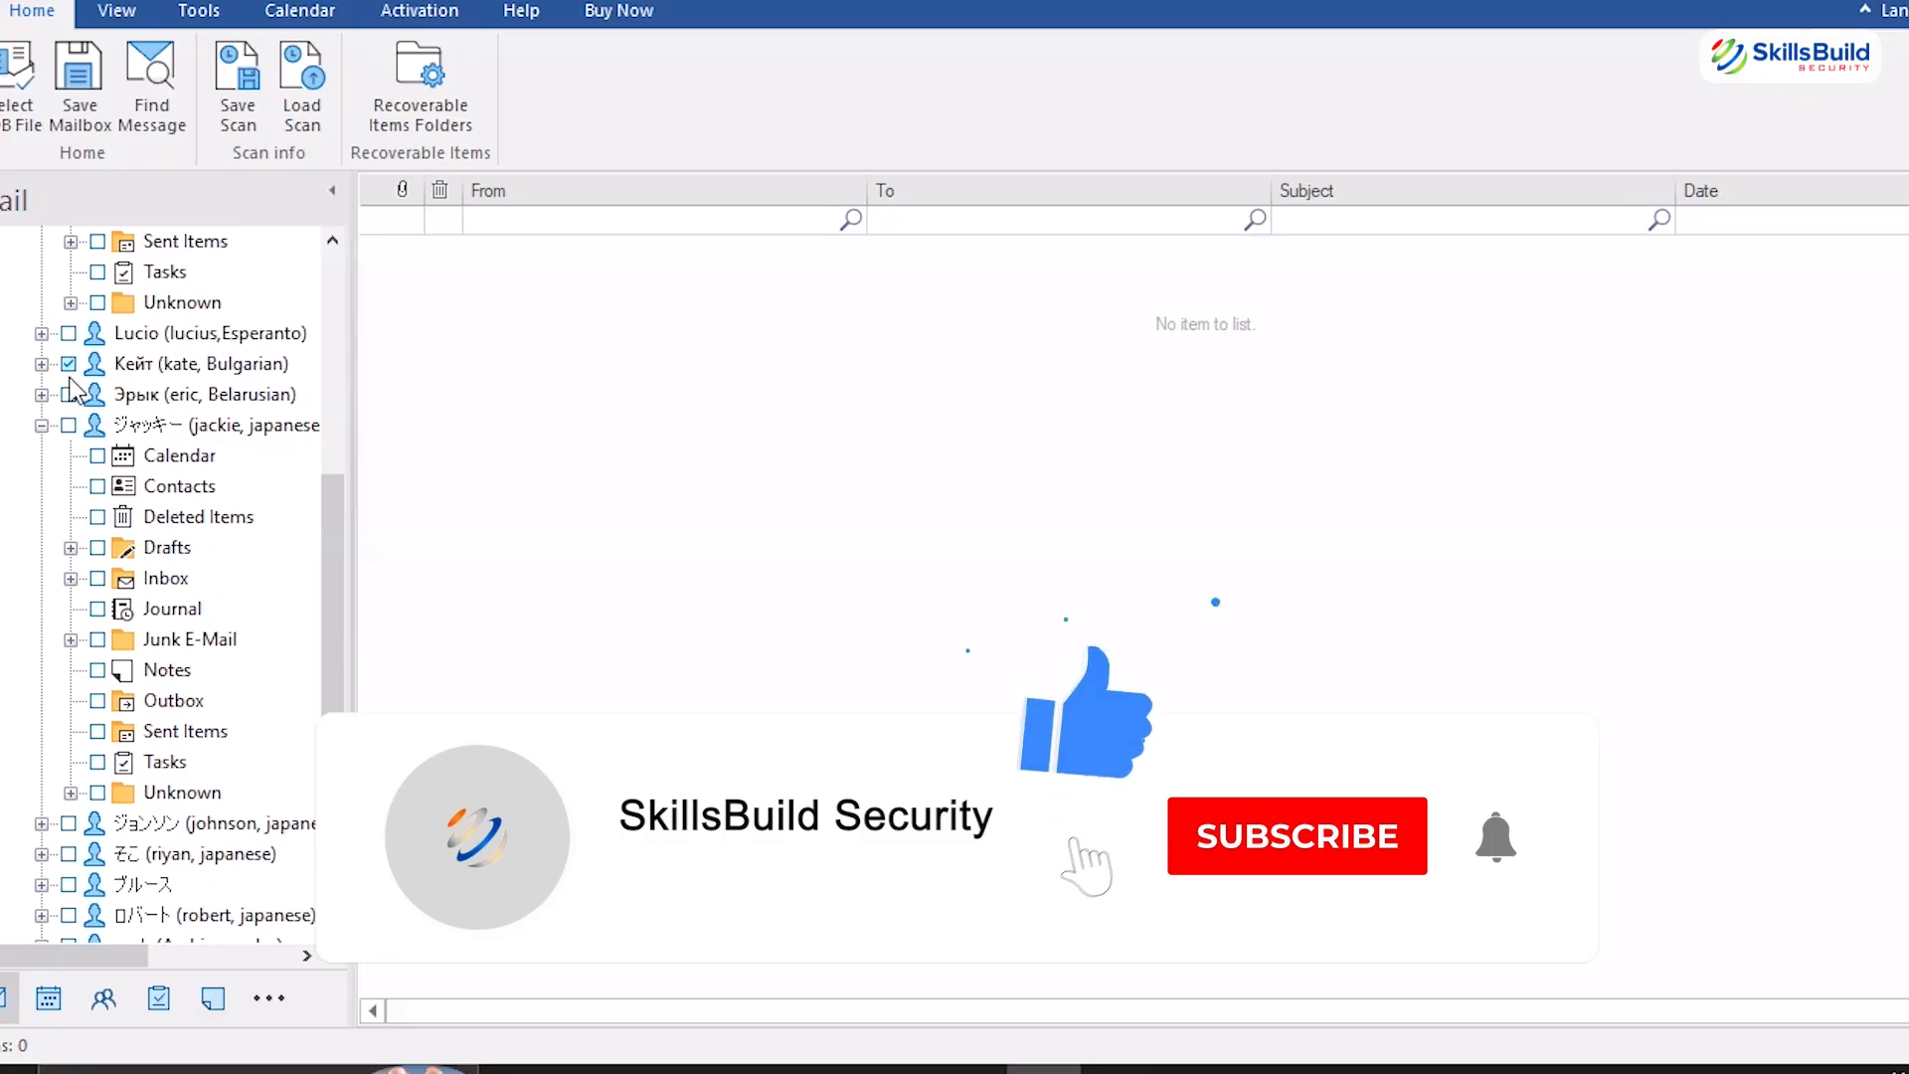
{"action": "left_click", "coordinate": [69, 366]}
{"action": "scroll", "coordinate": [82, 409], "scroll_direction": "up", "scroll_amount": 4}
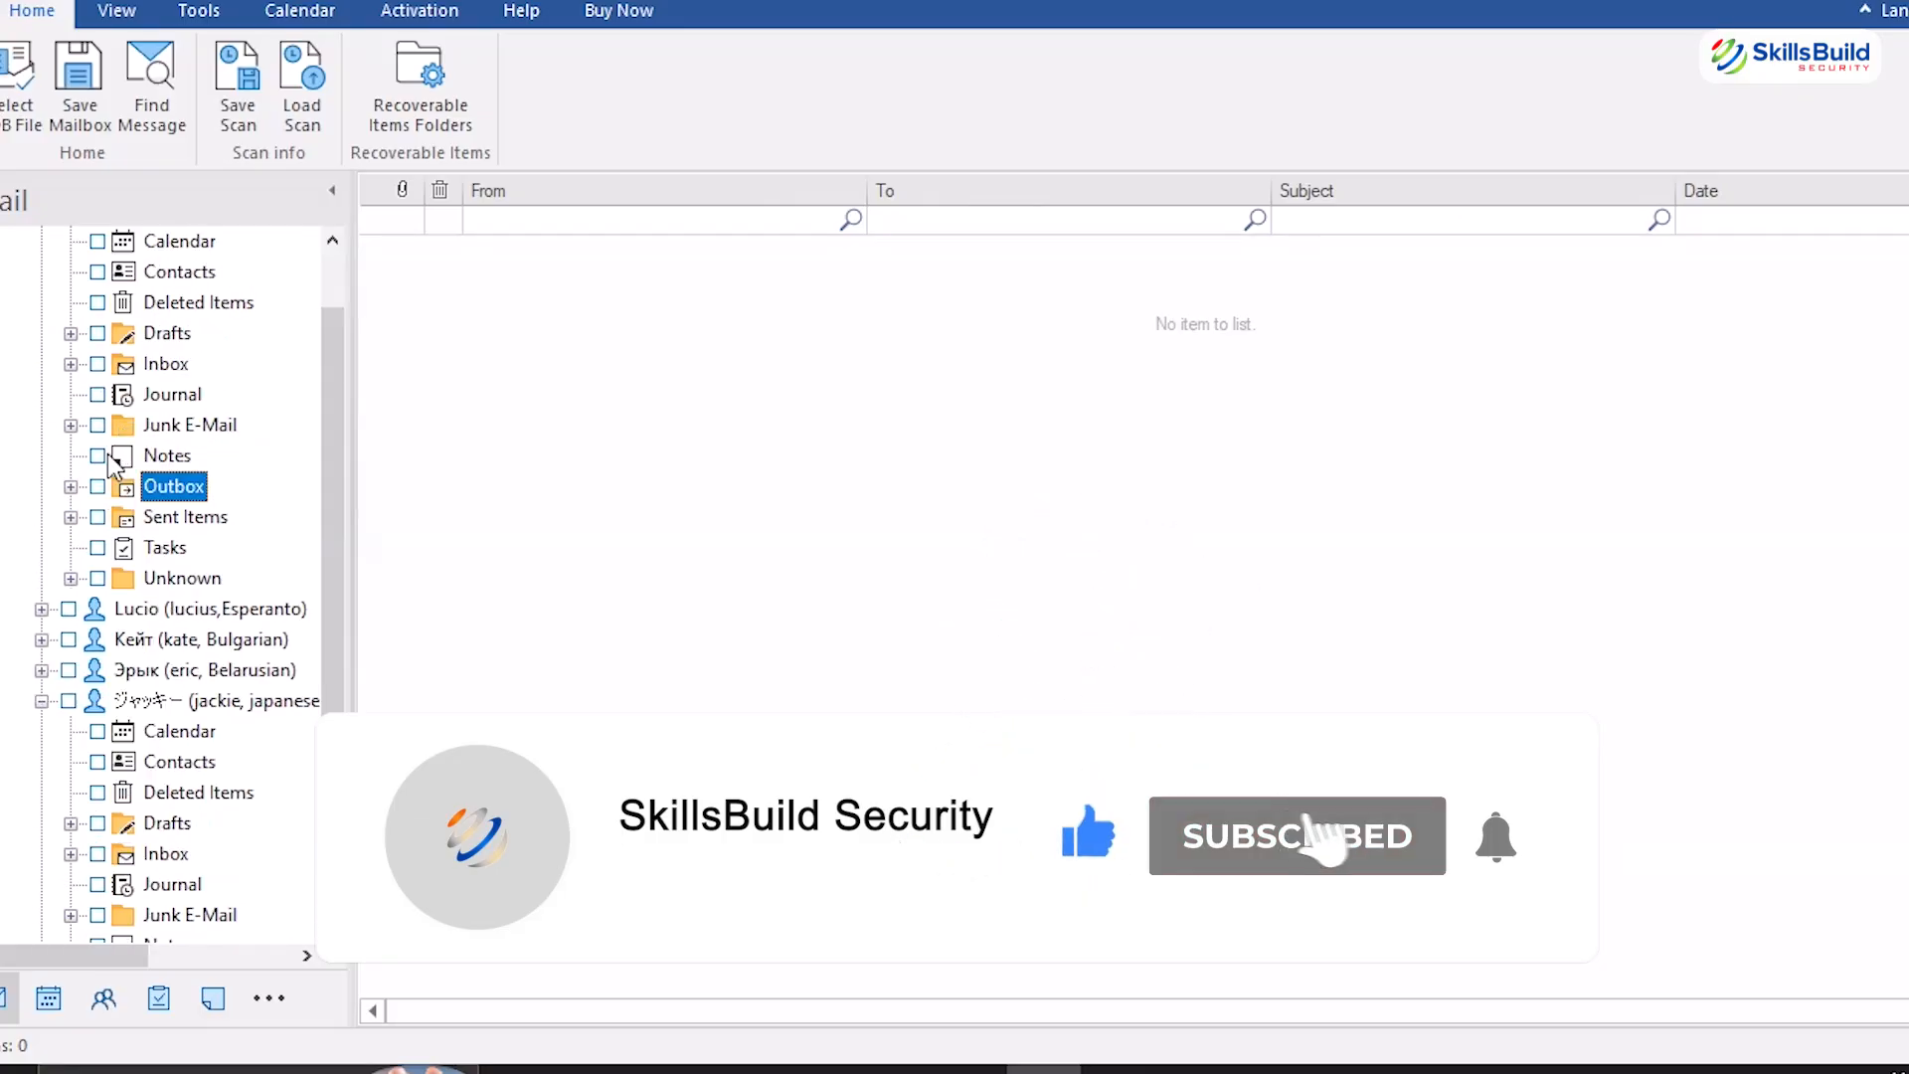